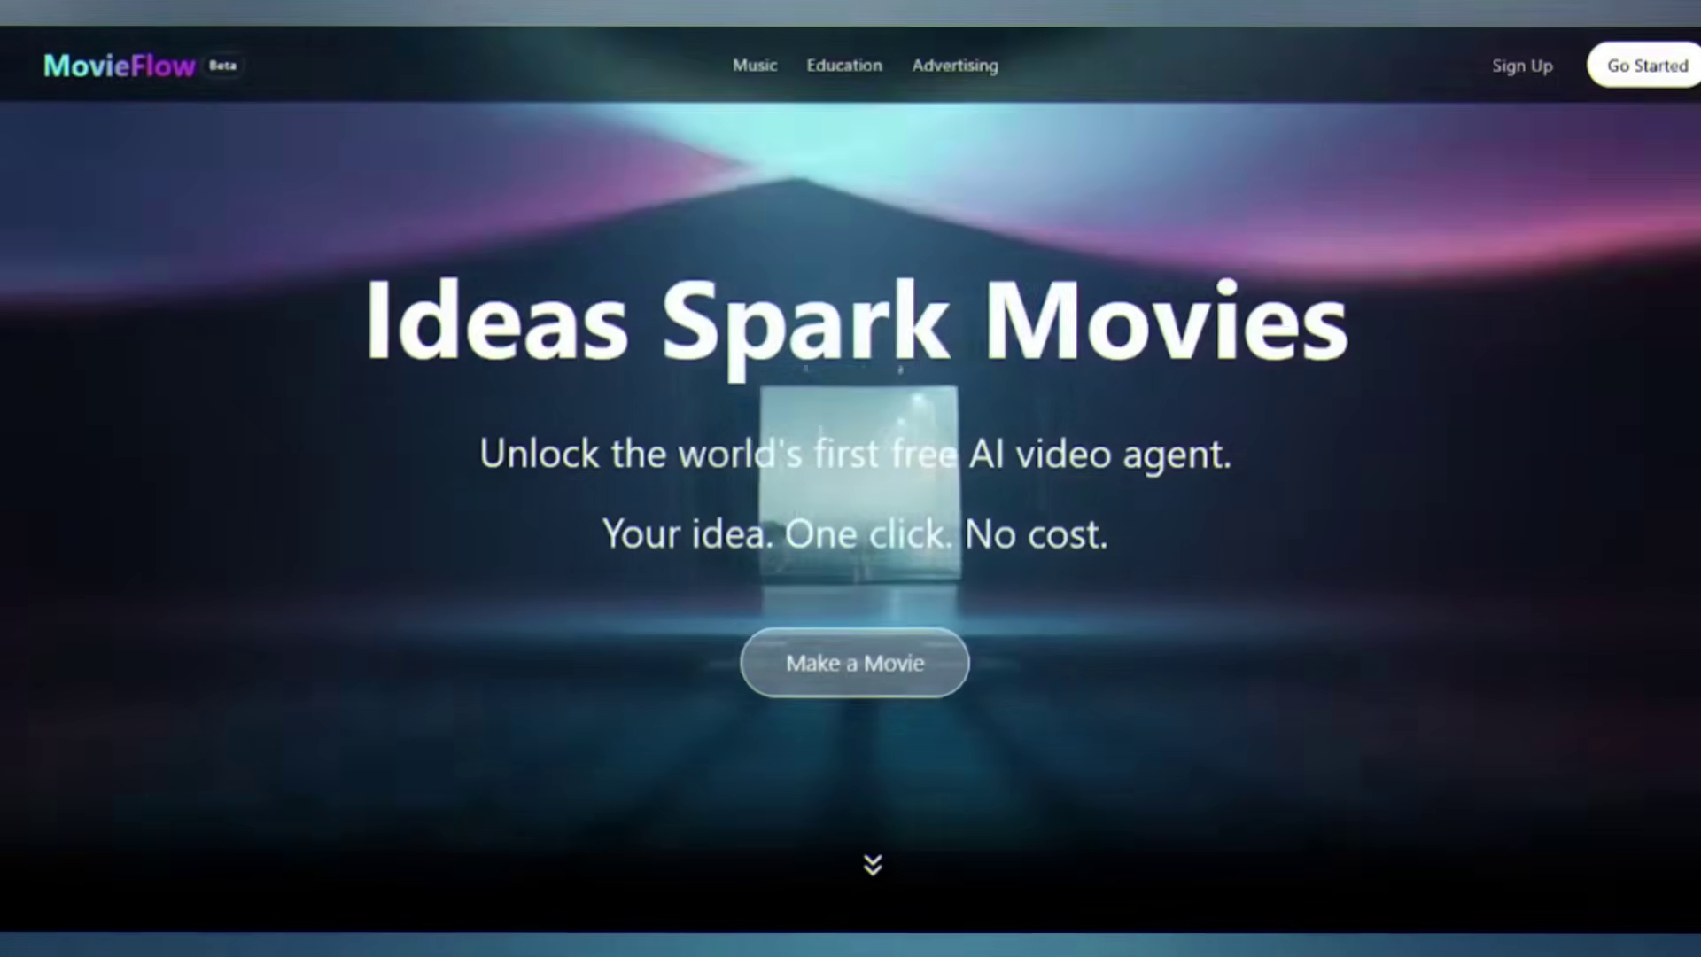
Open Alchemix and attach the detective, rainy neon city and briefcase references to the prompt
{"action": "scroll", "coordinate": [926, 848], "scroll_direction": "down", "scroll_amount": 6}
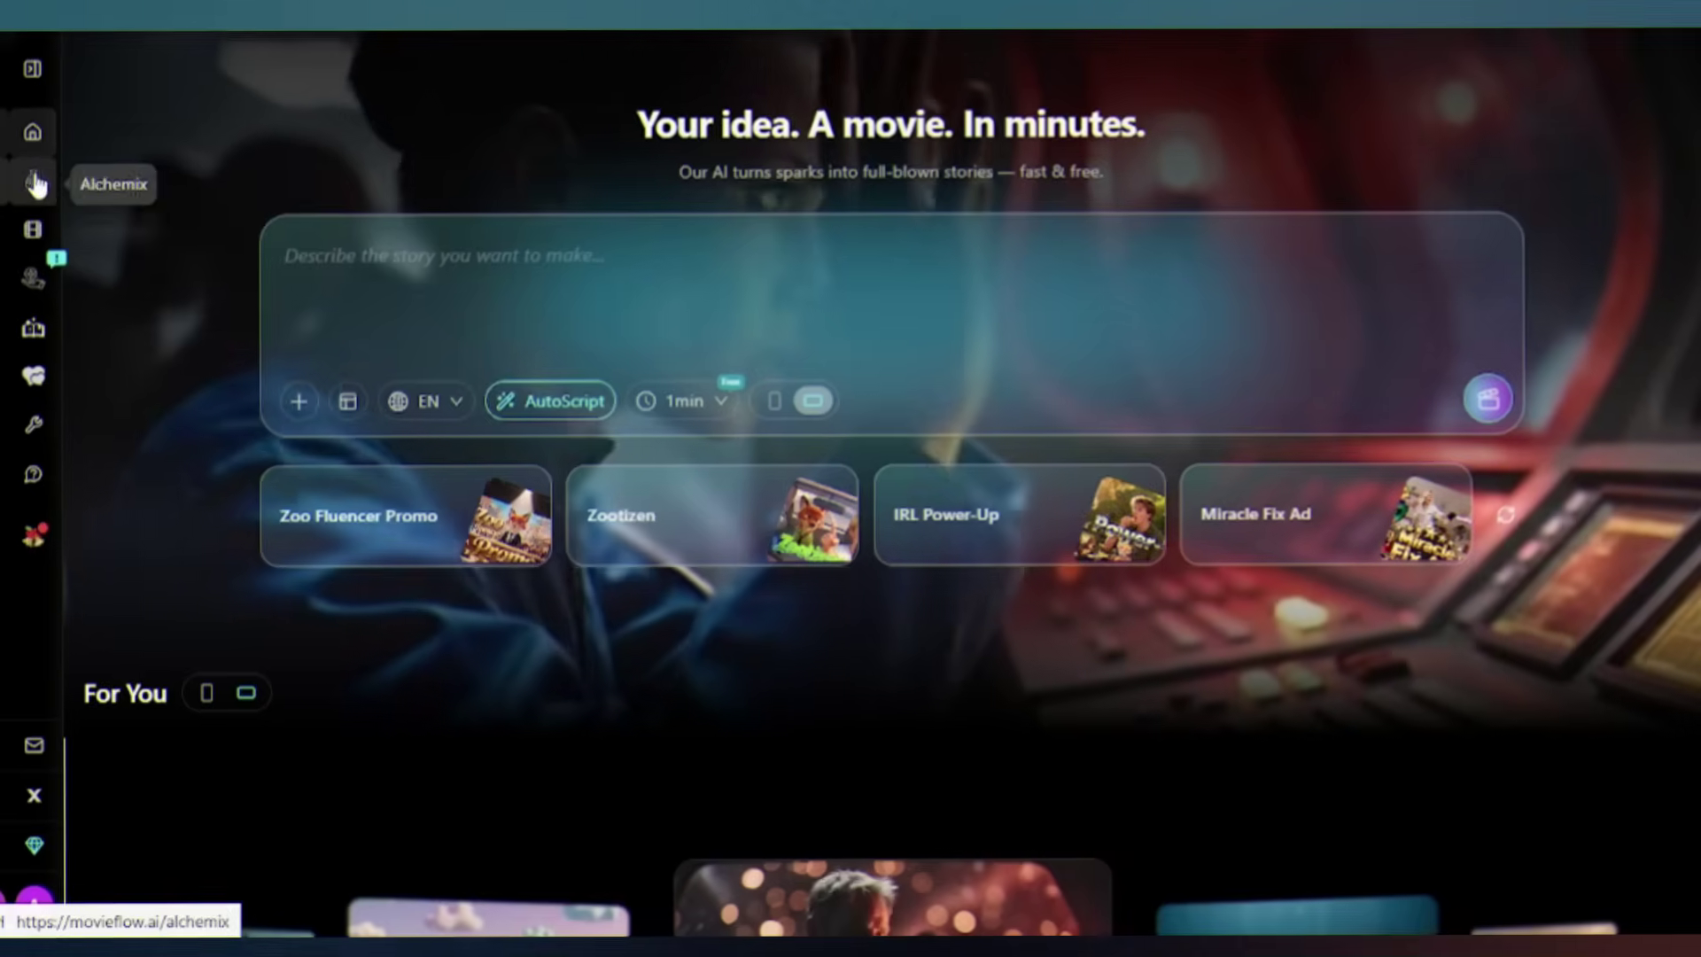
{"action": "left_click", "coordinate": [41, 176]}
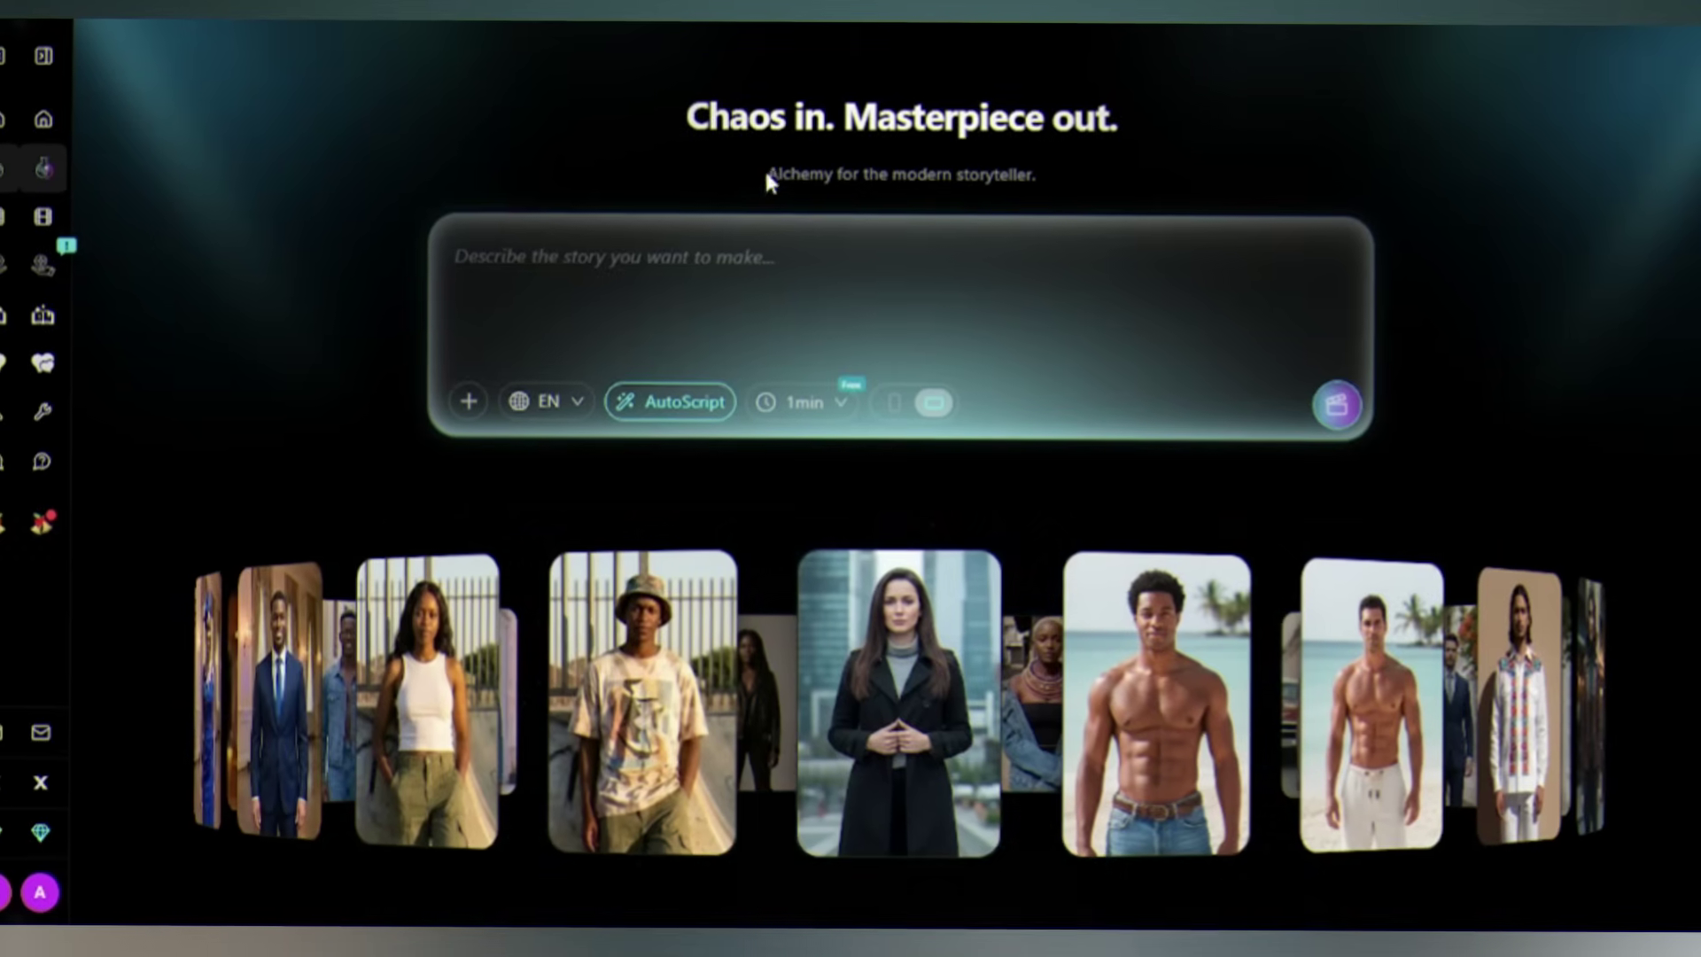
{"action": "left_click_drag", "start_coordinate": [768, 174], "coordinate": [1028, 174]}
{"action": "left_click", "coordinate": [1036, 174]}
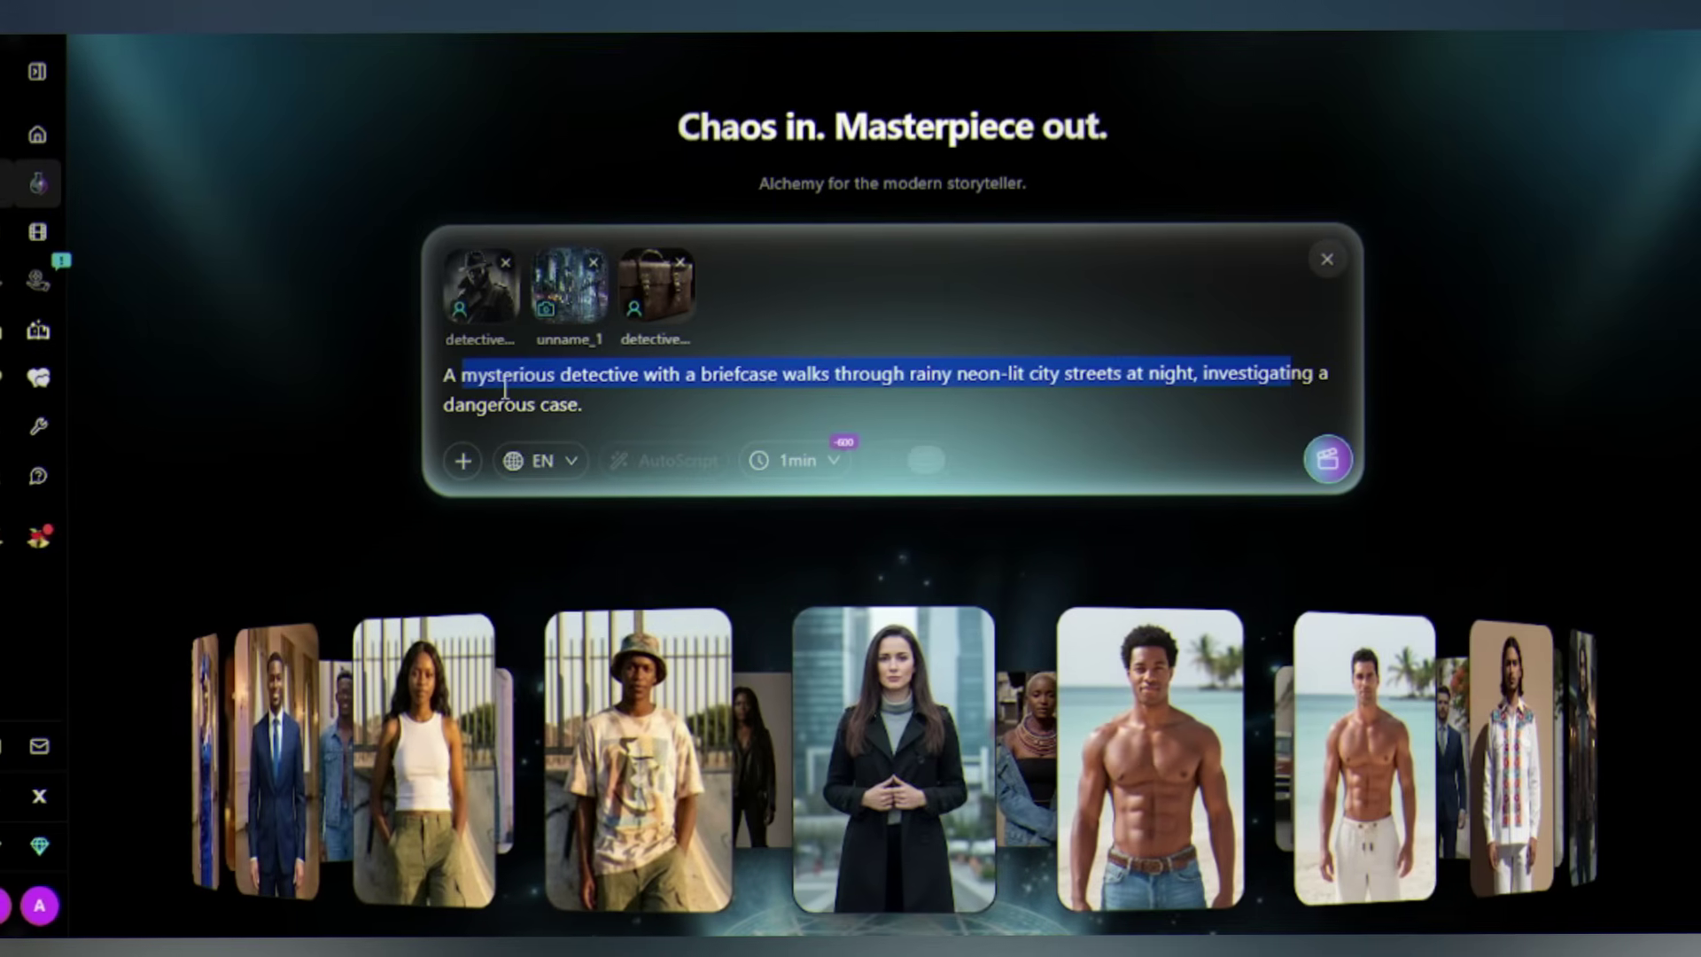
Keep the story language as English and the movie length at 1min
{"action": "left_click", "coordinate": [583, 467]}
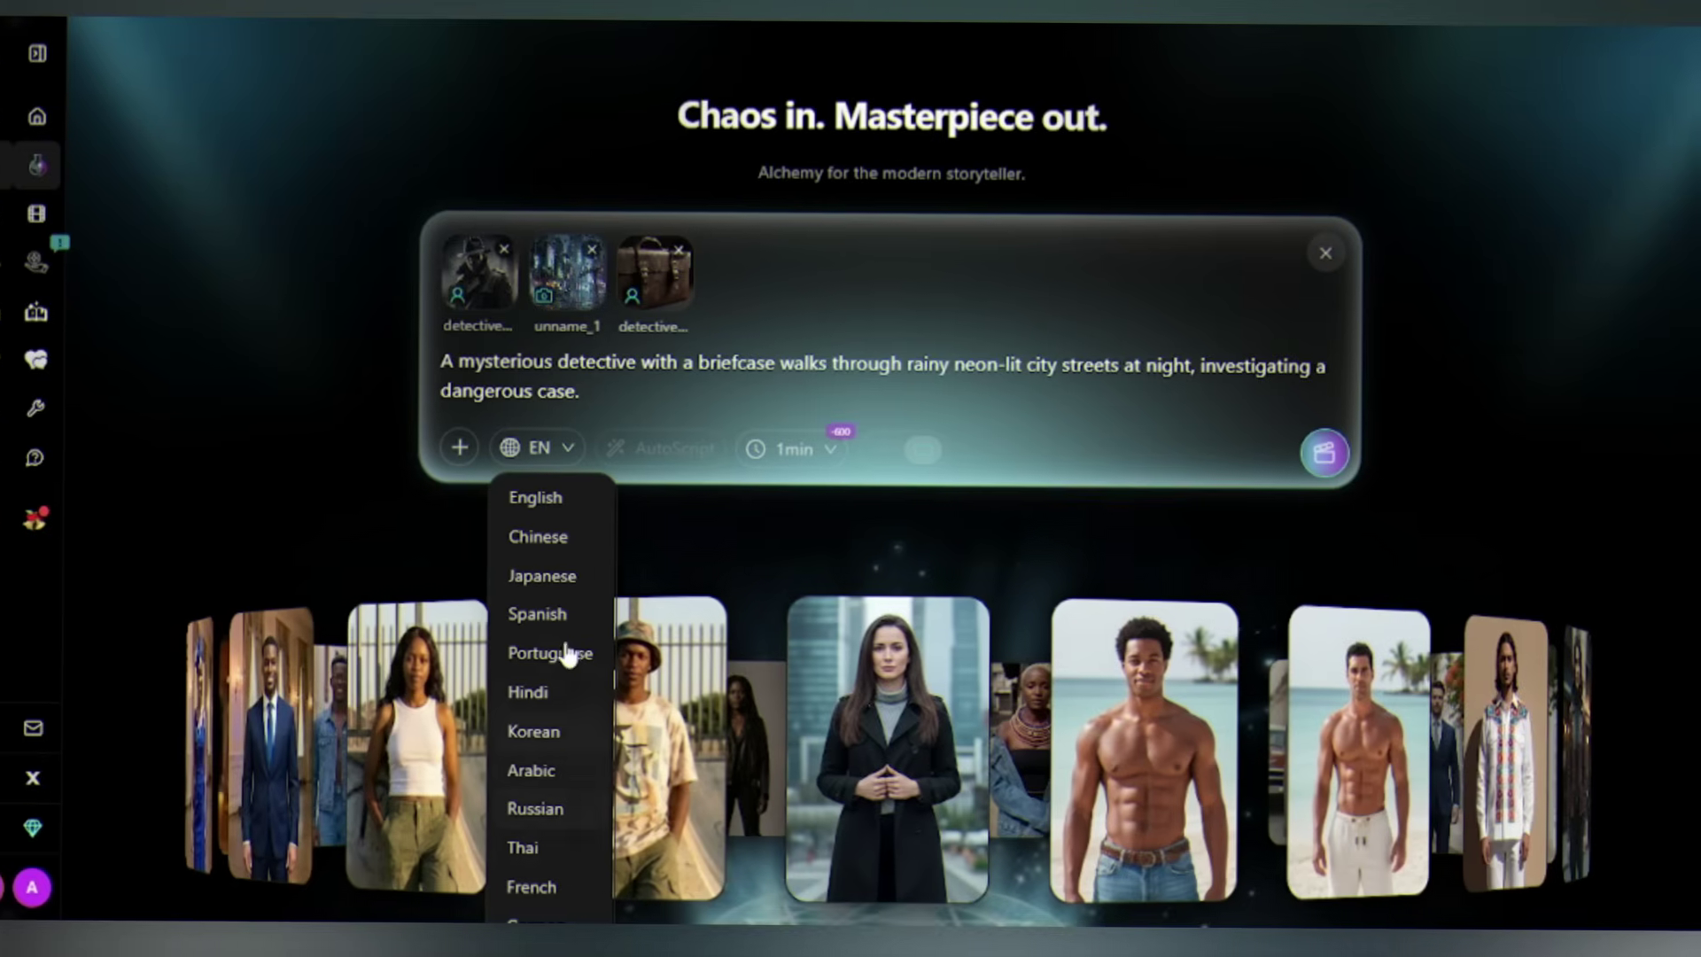
{"action": "left_click", "coordinate": [545, 501]}
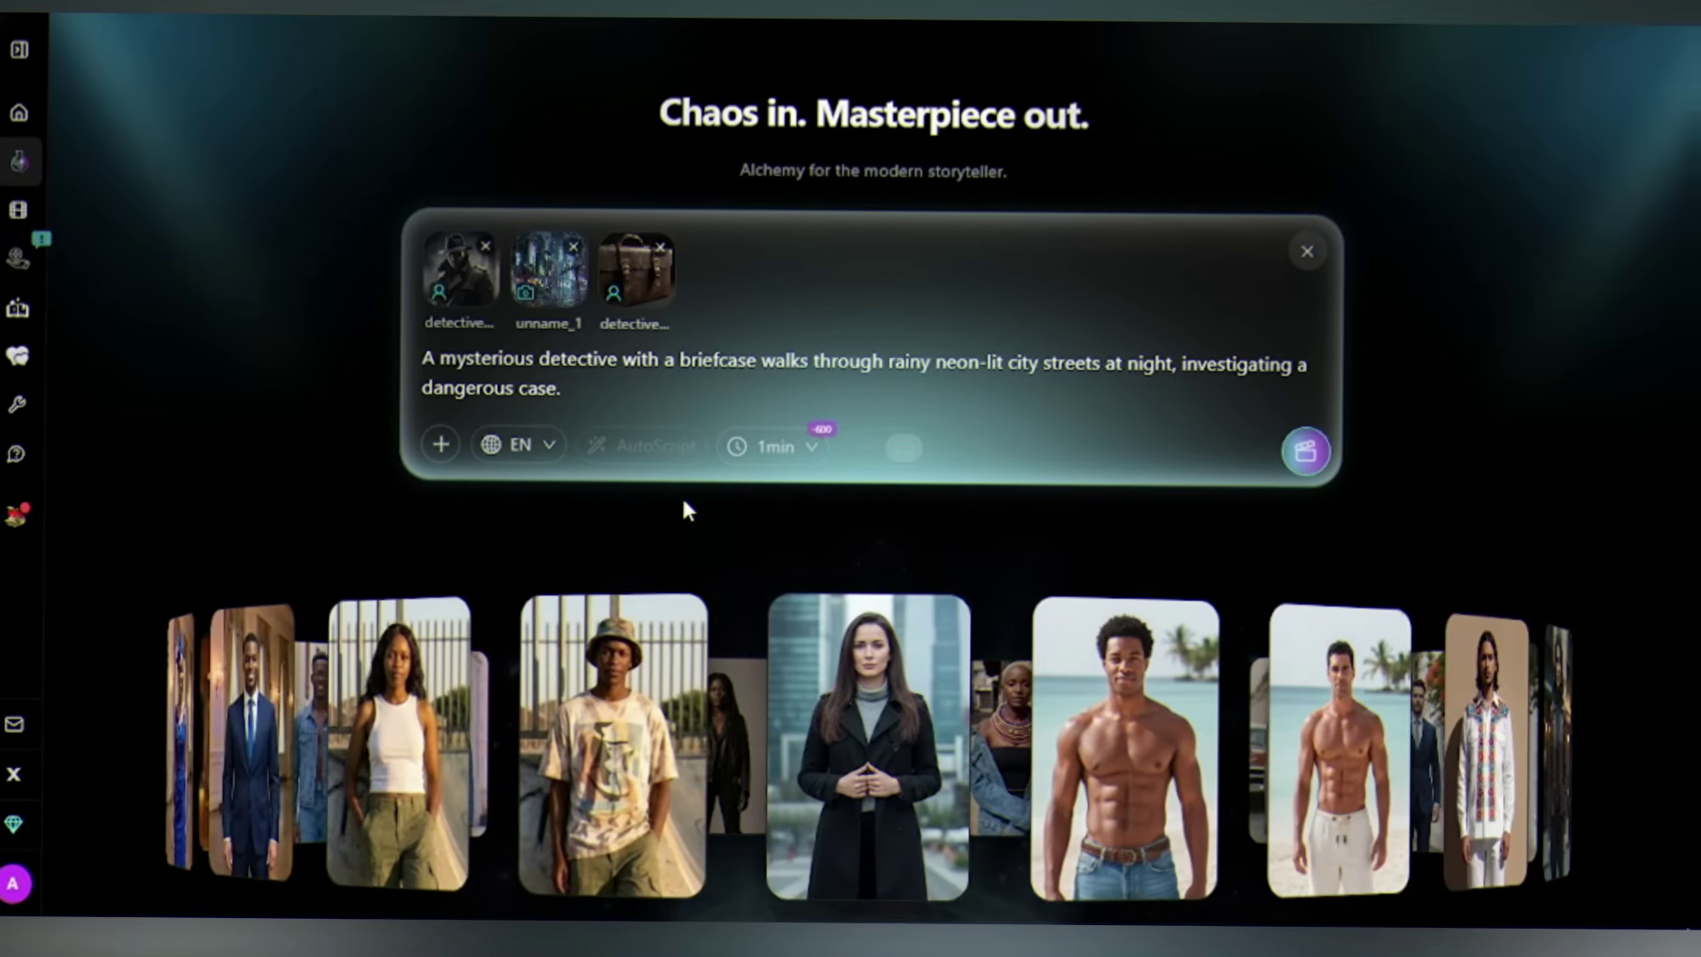
{"action": "left_click", "coordinate": [779, 447]}
{"action": "left_click", "coordinate": [744, 498]}
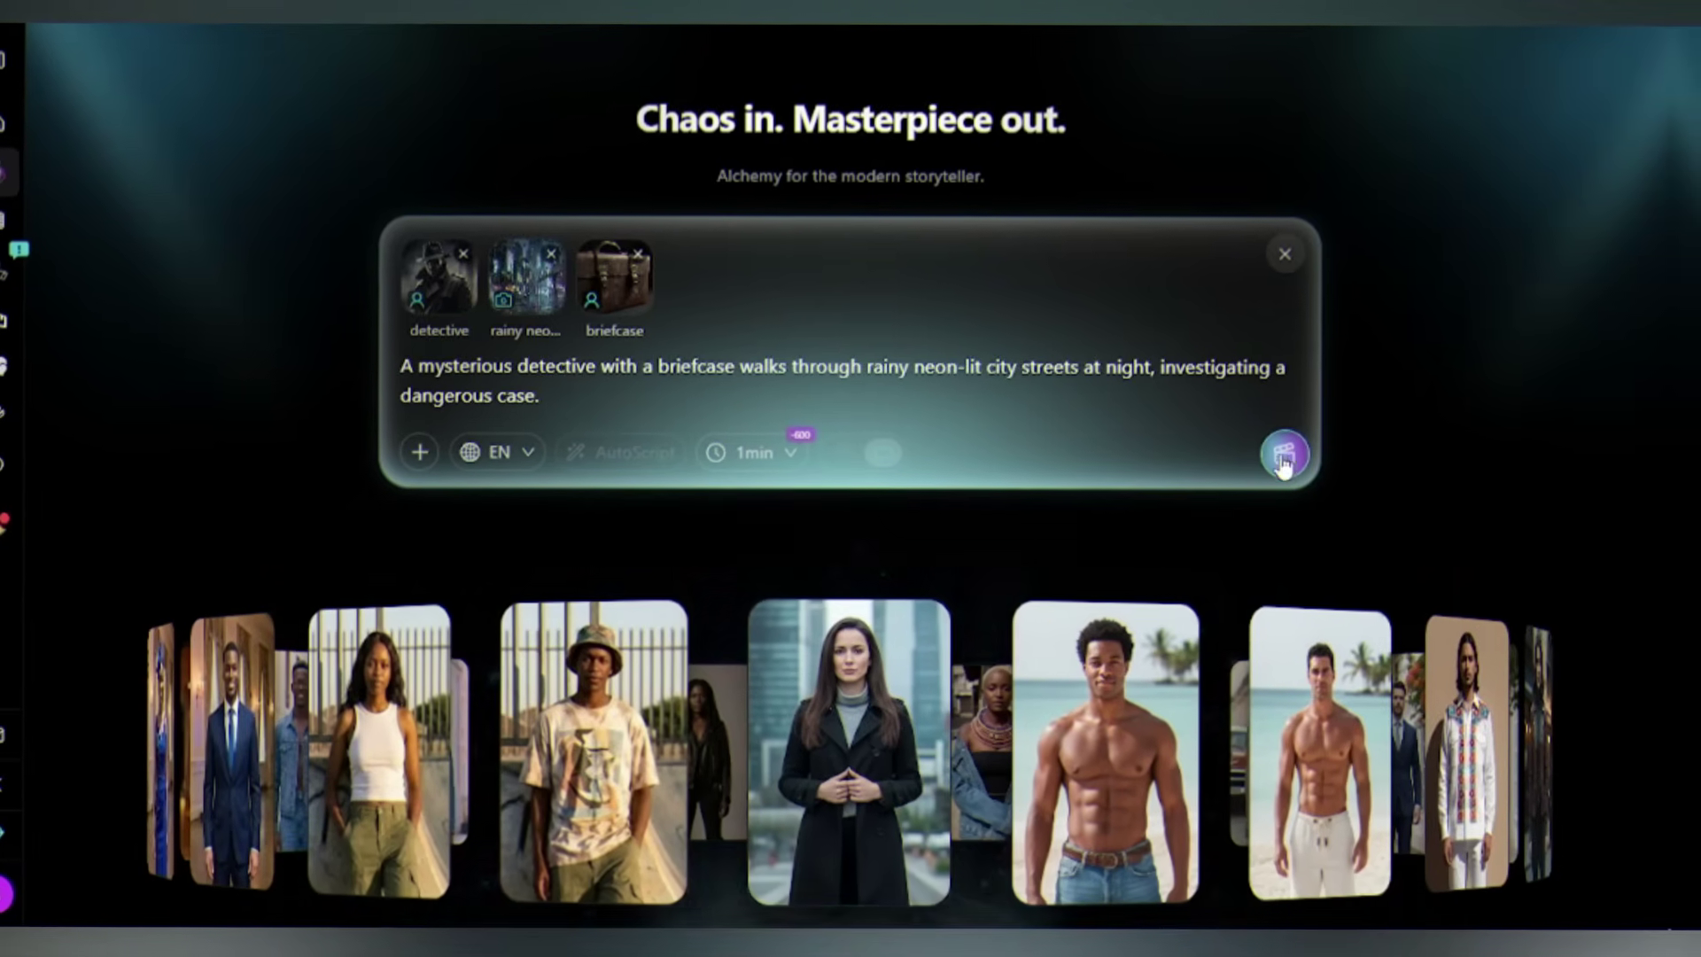
Generate the 'Airtight' movie and preview its rain-soaked detective, briefcase close-up and vault shots
{"action": "left_click", "coordinate": [1284, 454]}
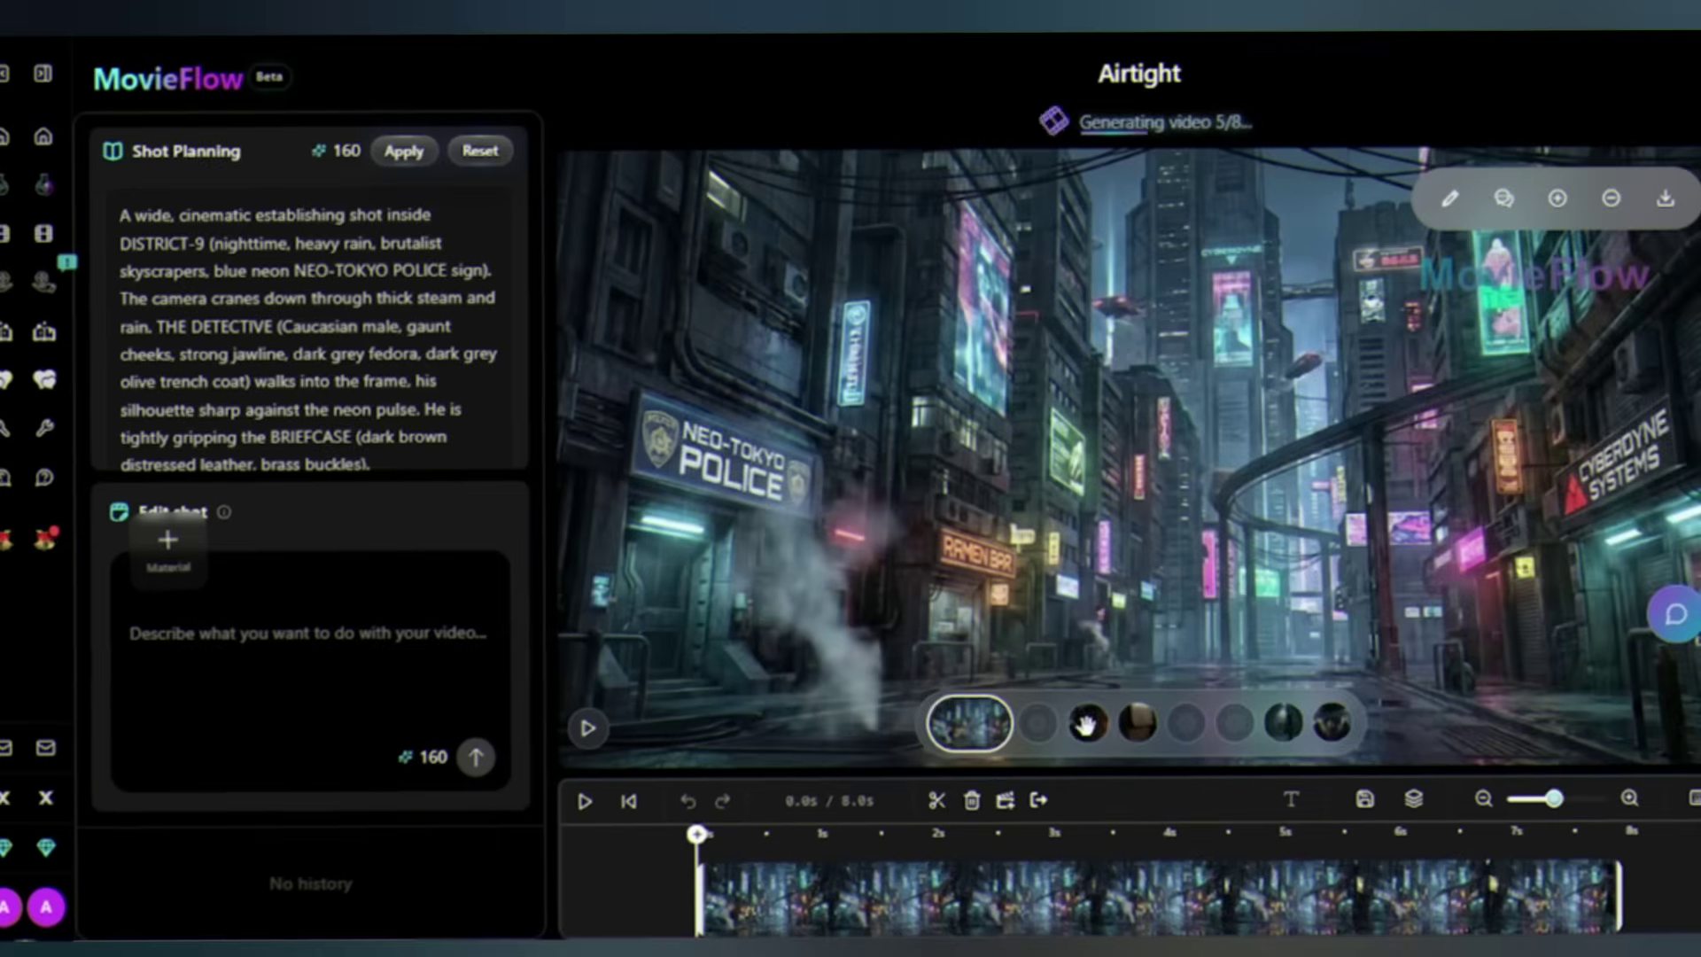
{"action": "left_click", "coordinate": [1063, 718]}
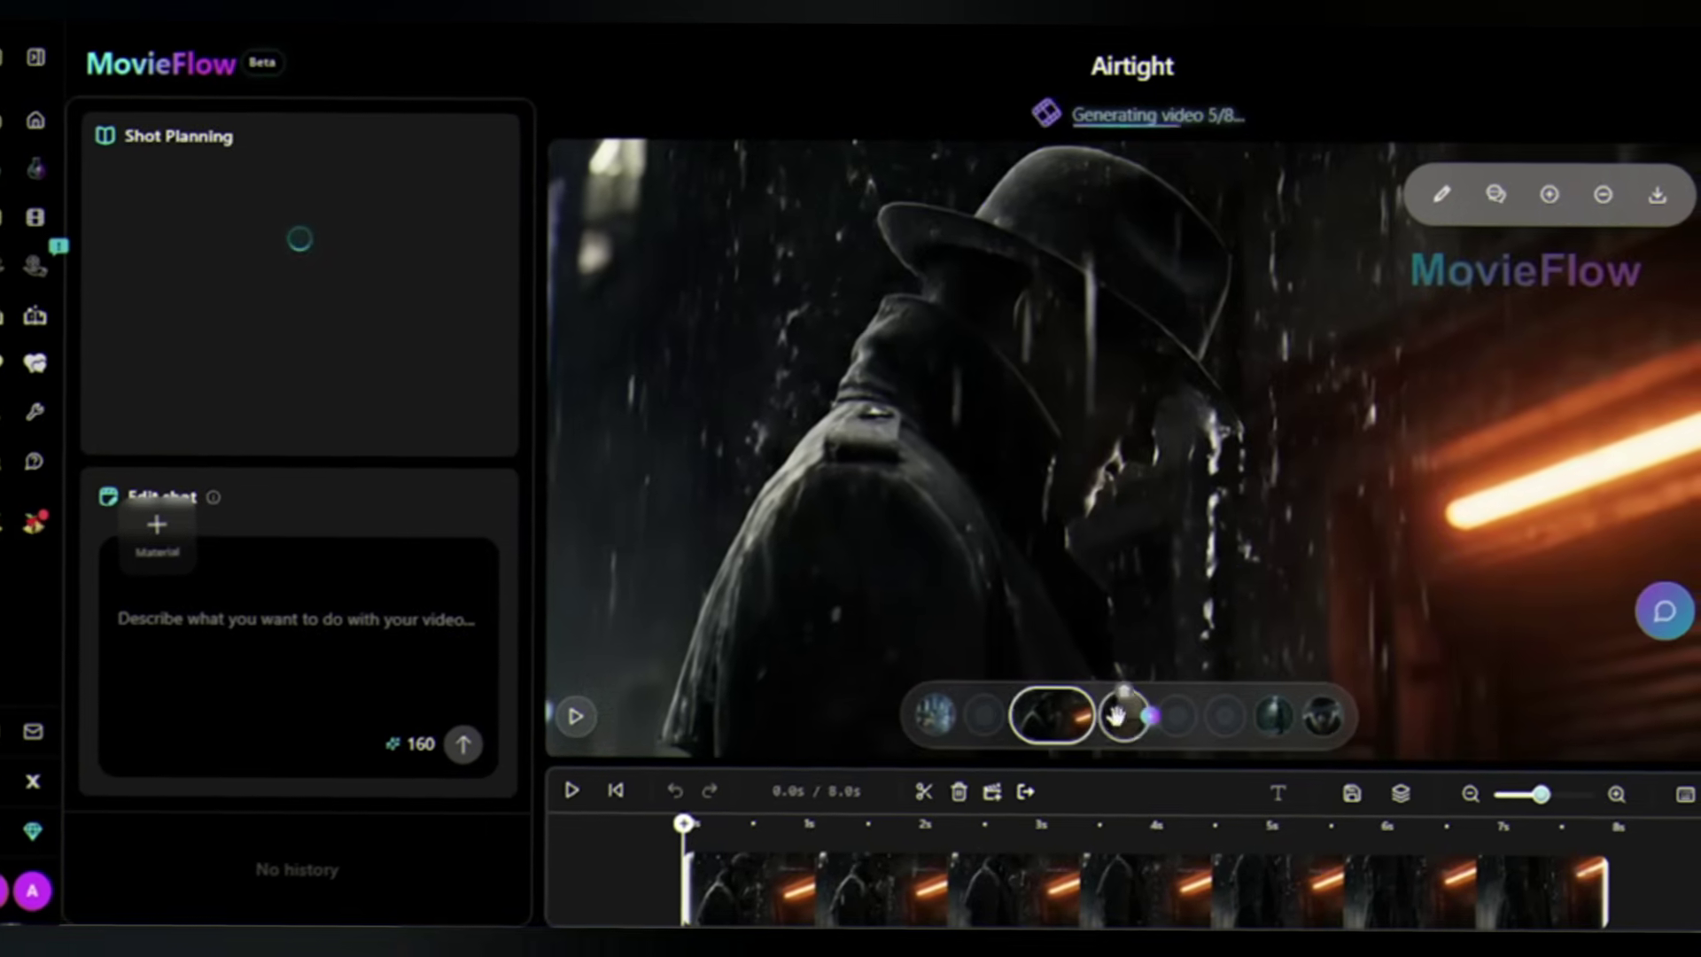
{"action": "left_click", "coordinate": [1112, 717]}
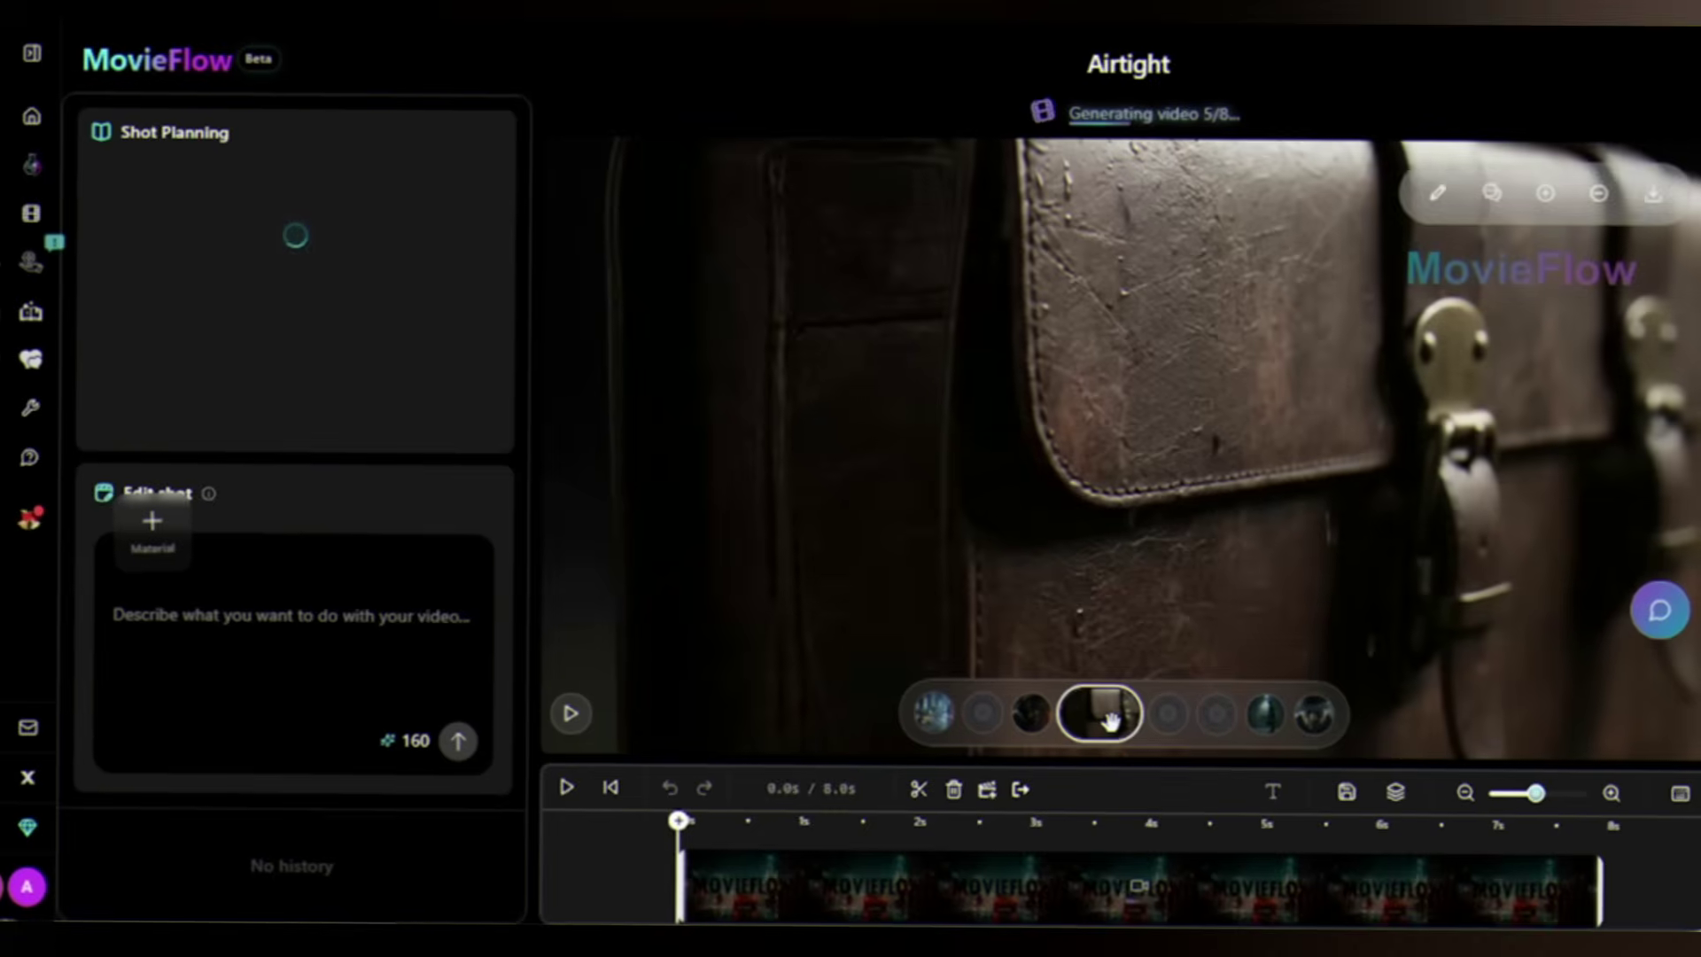
{"action": "left_click", "coordinate": [1249, 728]}
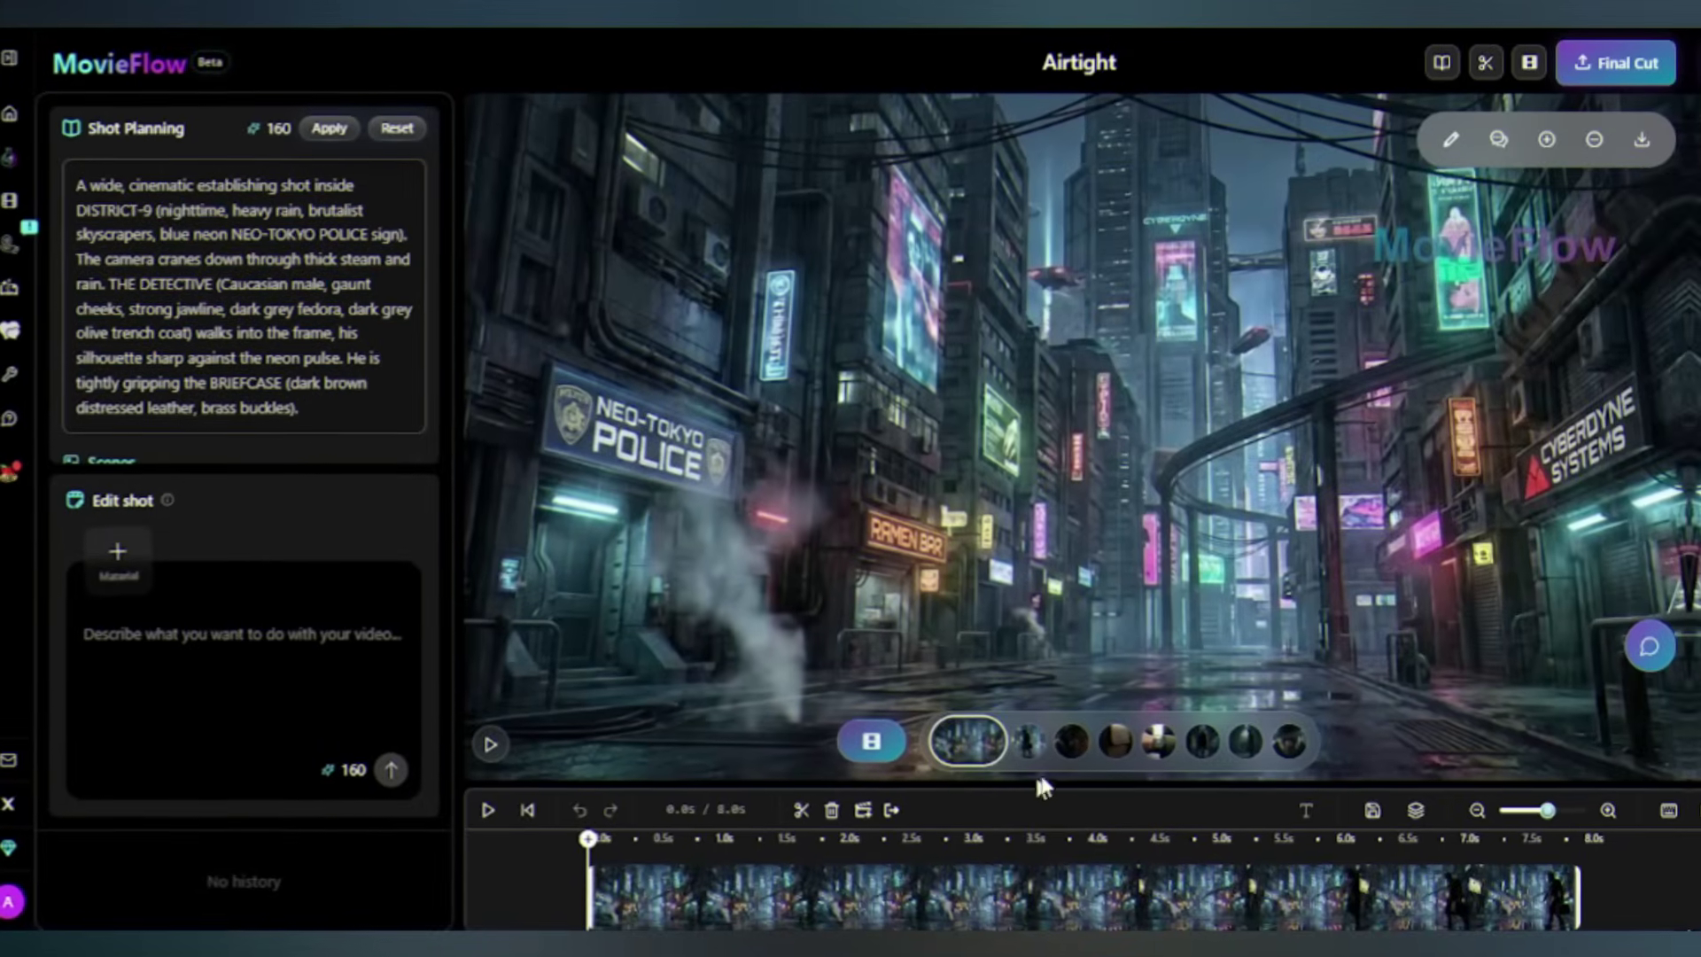
Add the 3D chest prop to the left of the vault-door shot with 'add this on the left'
{"action": "left_click", "coordinate": [1030, 740]}
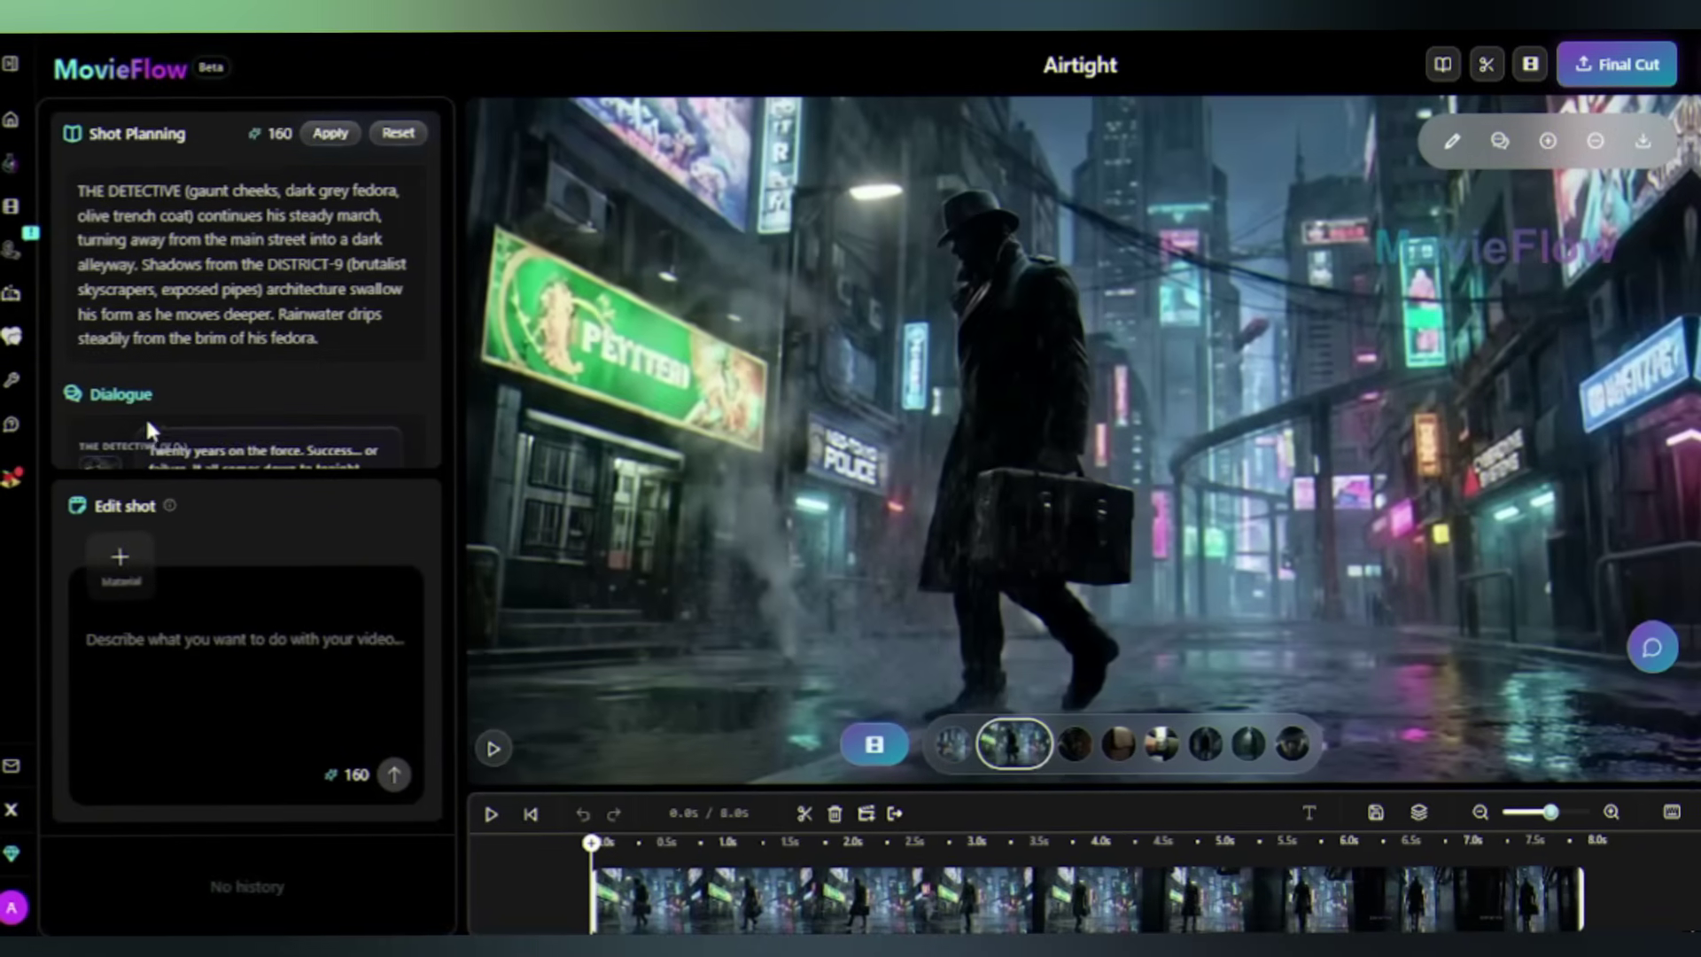
{"action": "left_click", "coordinate": [1205, 744]}
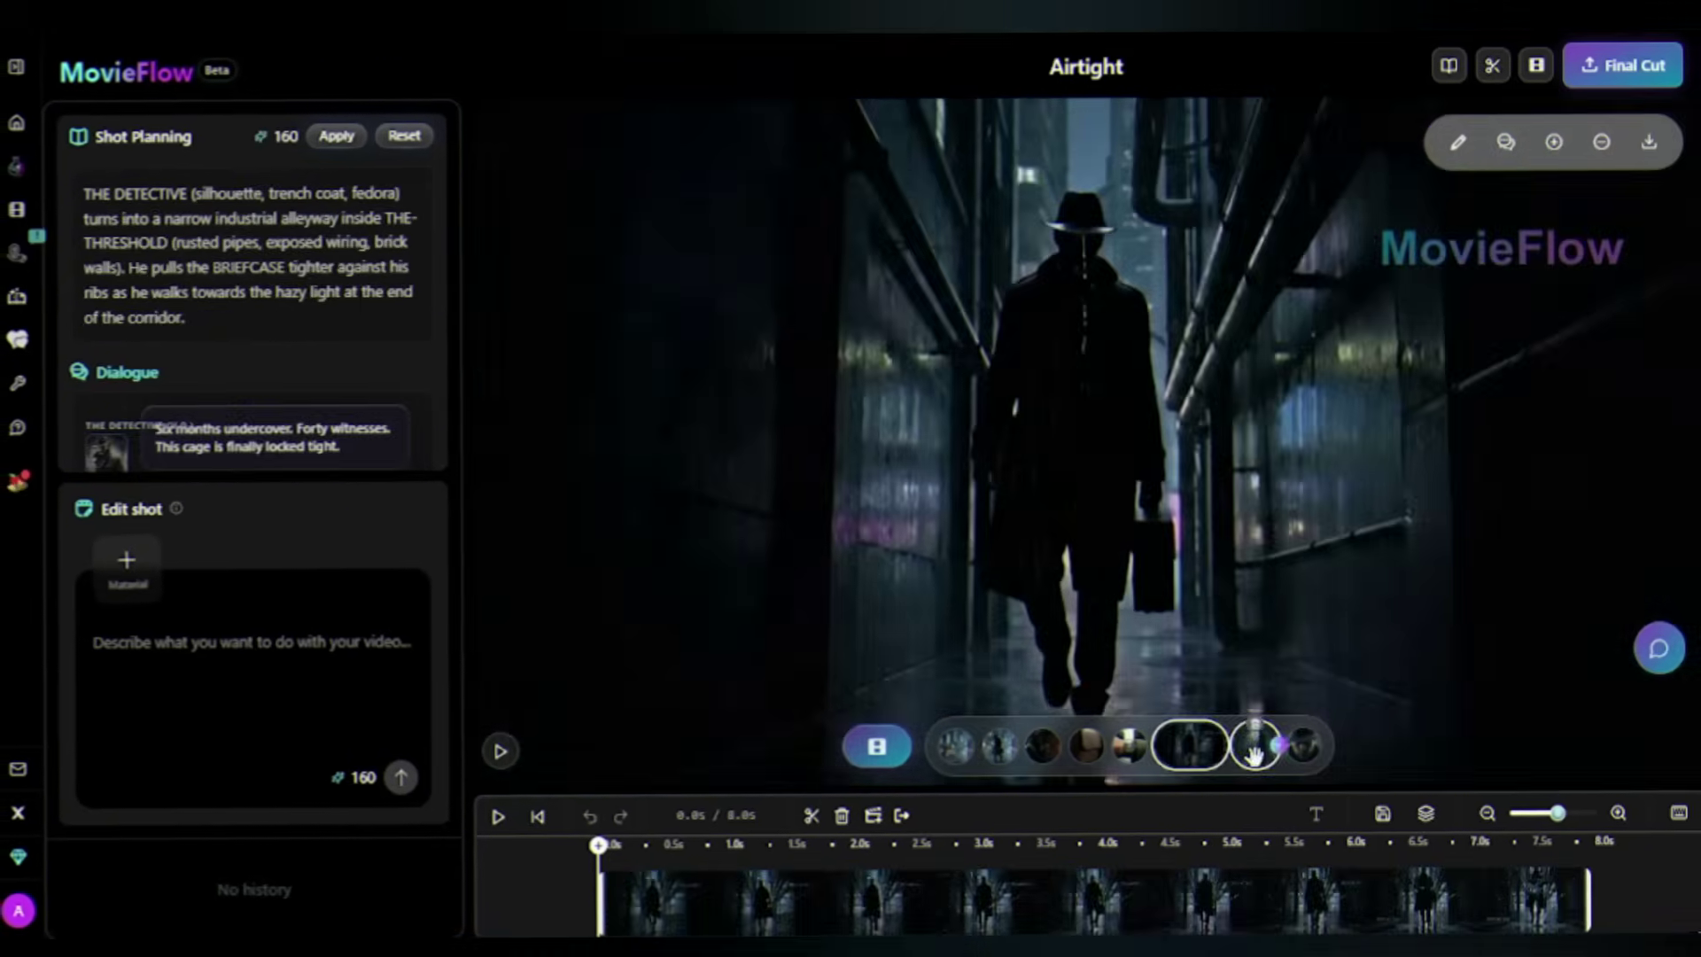
{"action": "left_click", "coordinate": [1253, 751]}
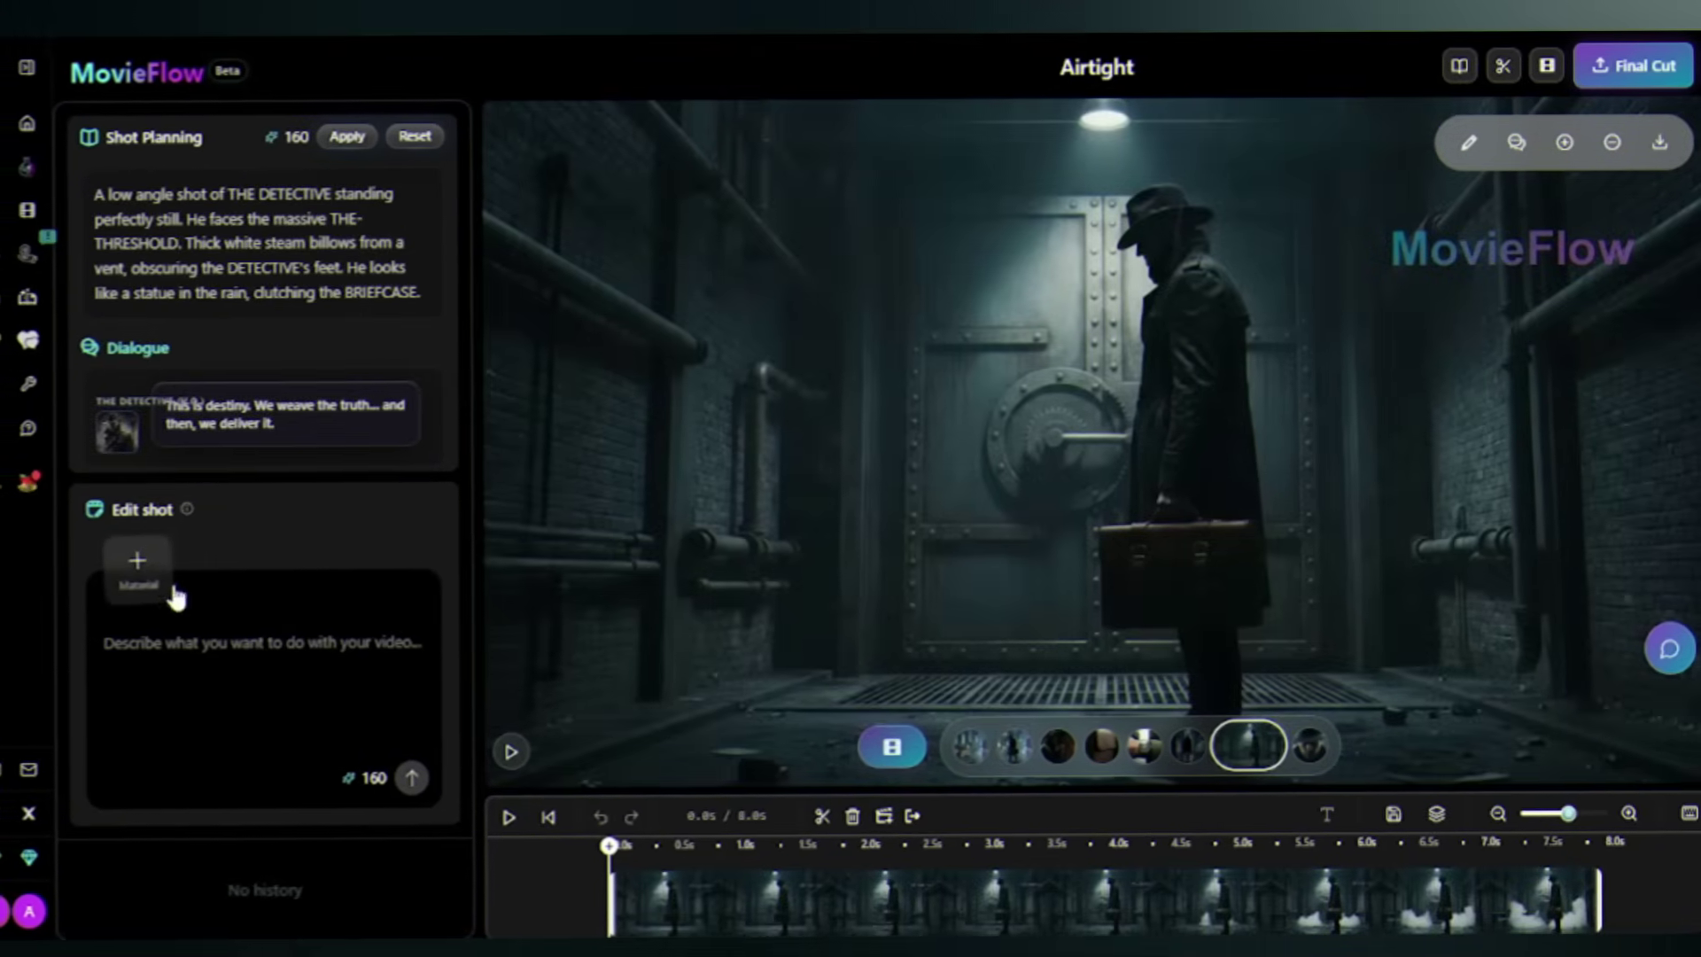
{"action": "left_click", "coordinate": [141, 573]}
{"action": "left_click", "coordinate": [616, 206]}
{"action": "left_click", "coordinate": [576, 294]}
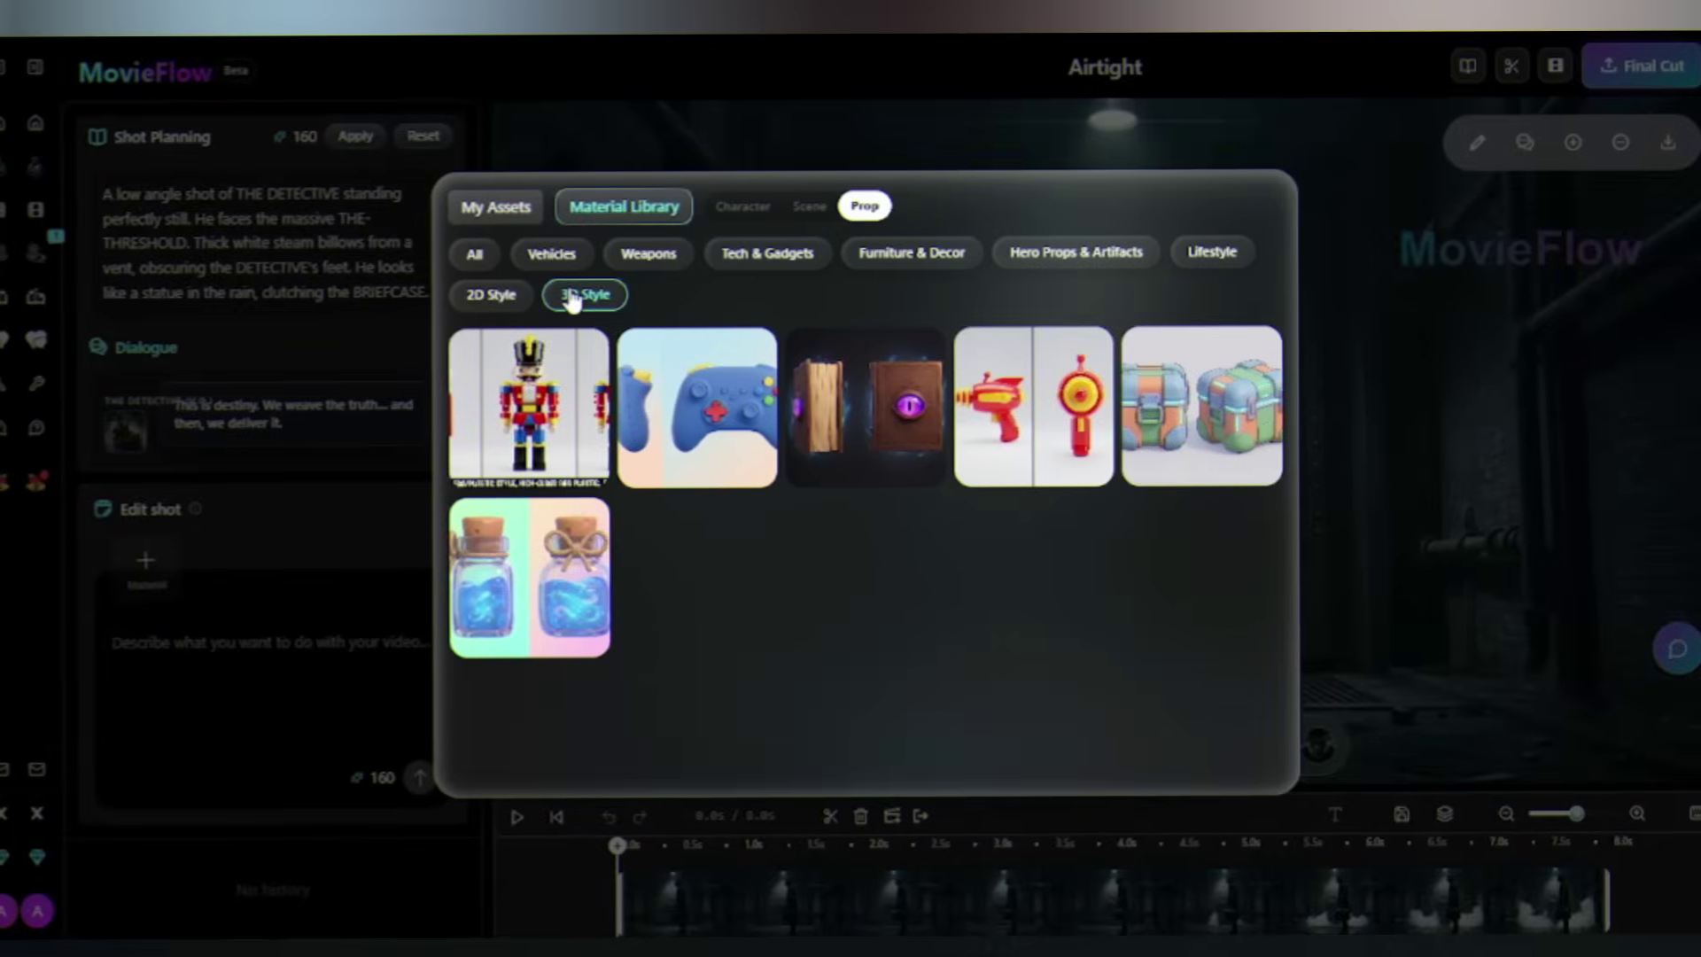
{"action": "left_click", "coordinate": [1232, 456]}
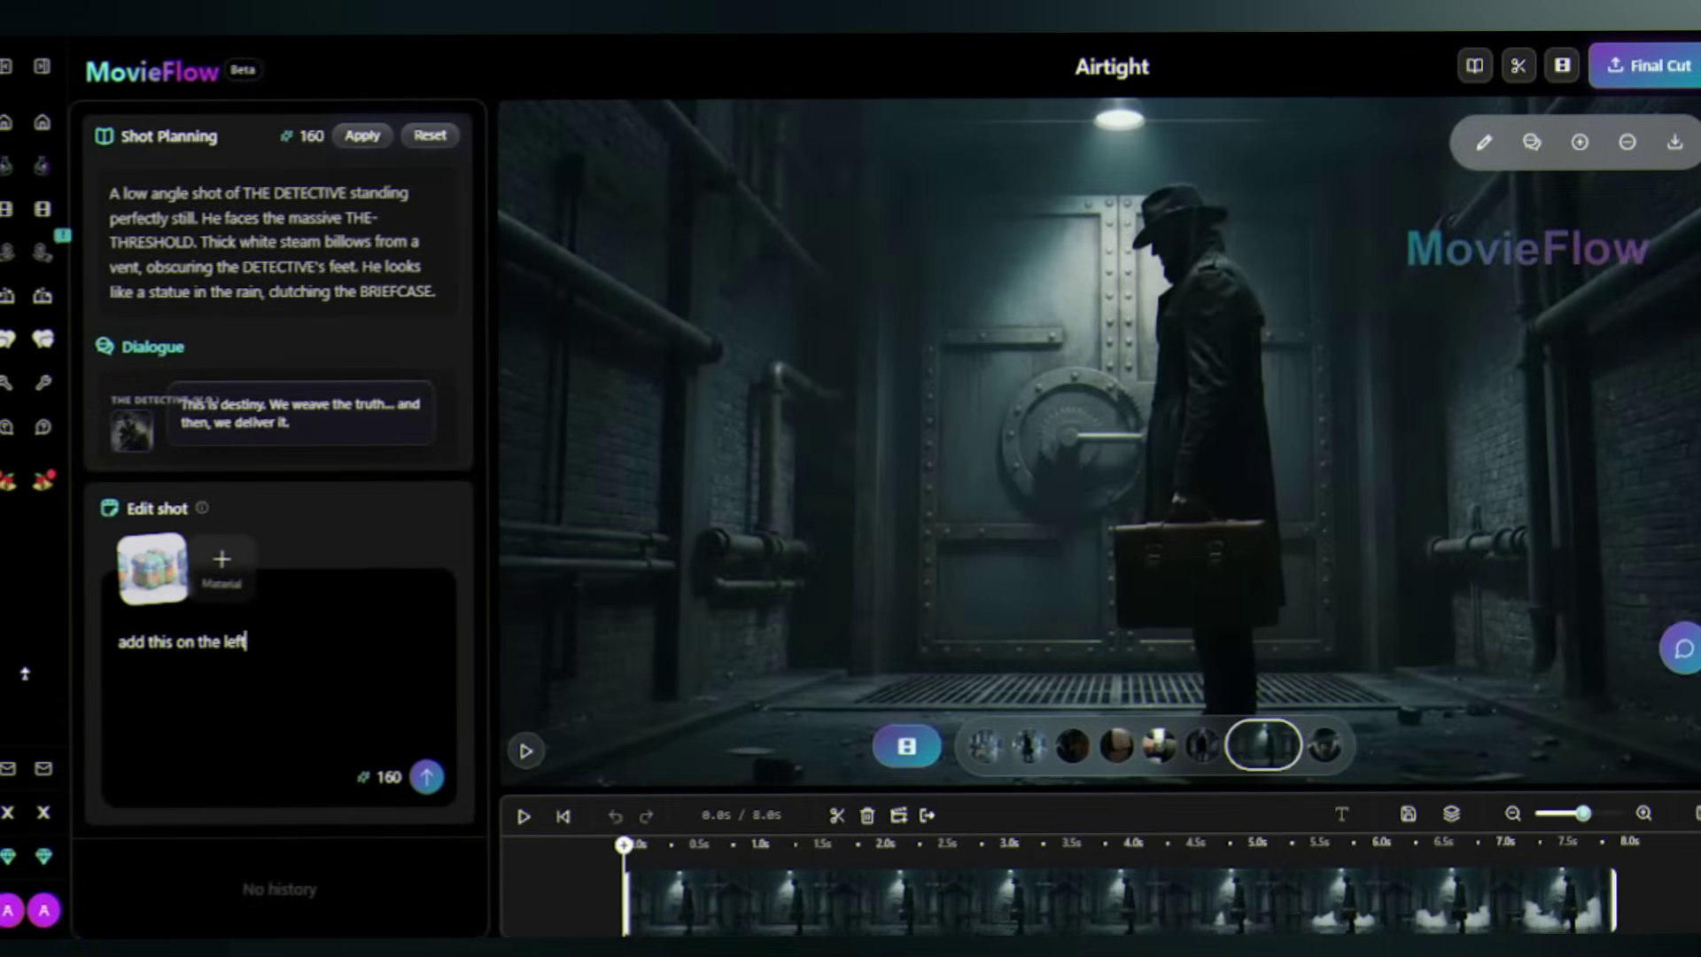
{"action": "left_click", "coordinate": [426, 777]}
{"action": "left_click", "coordinate": [1132, 578]}
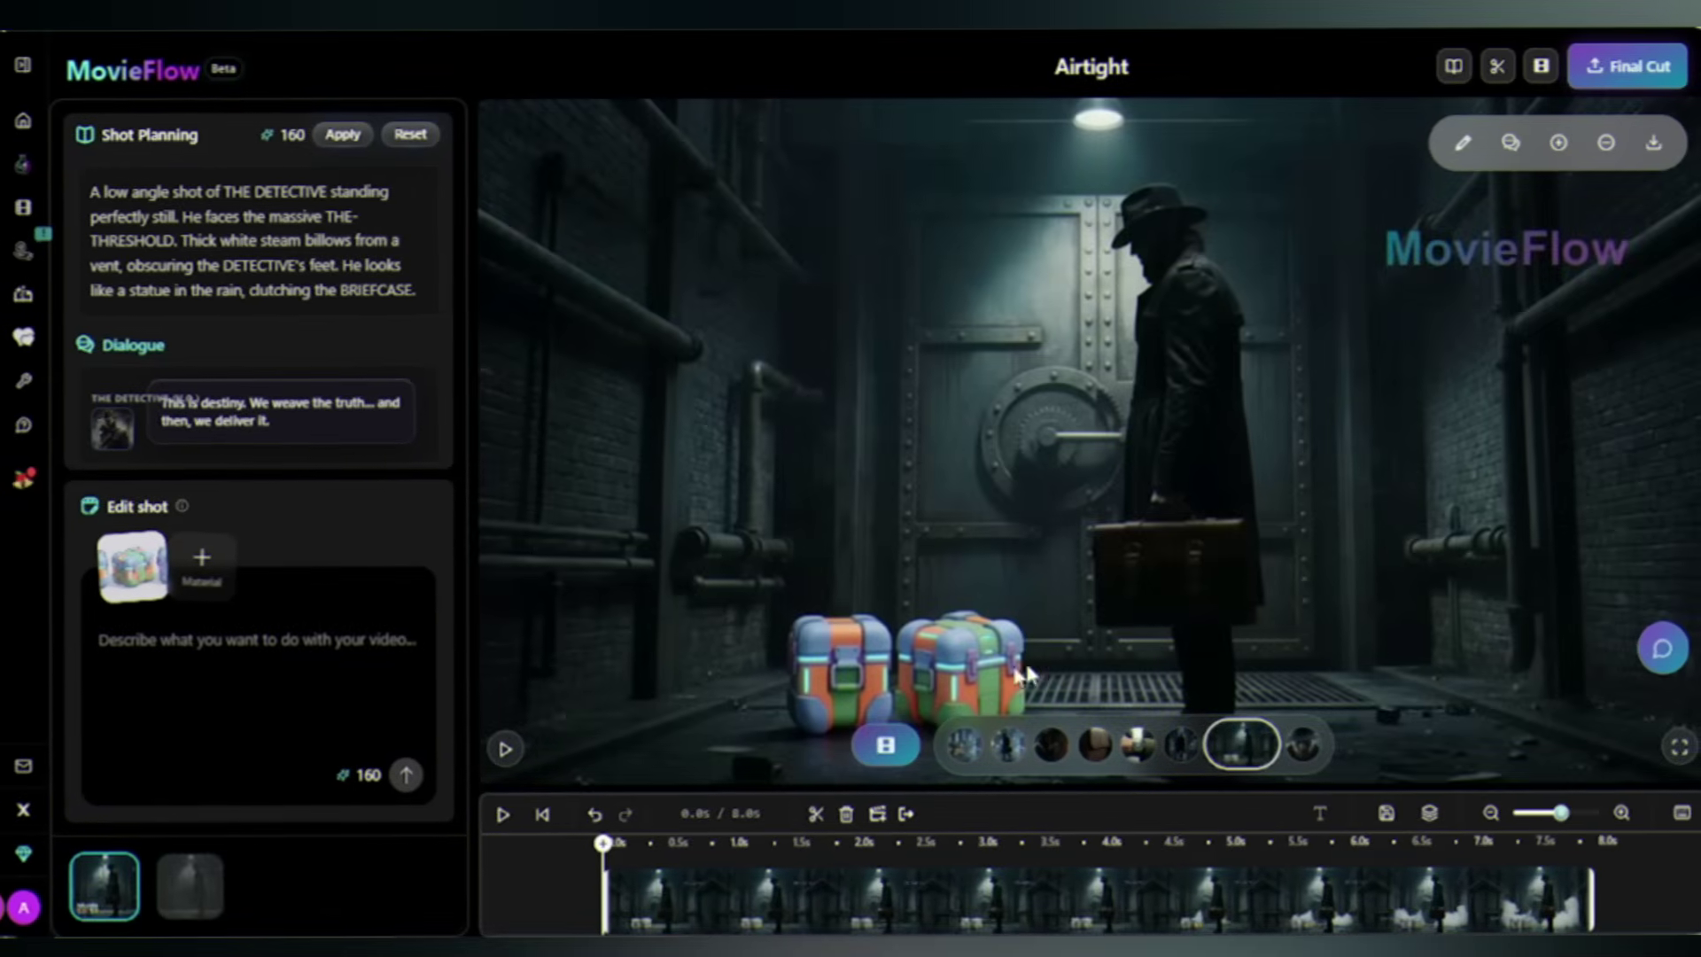
Mark a region of the vault shot for removal, confirm it, and play back the result
{"action": "left_click", "coordinate": [1455, 143]}
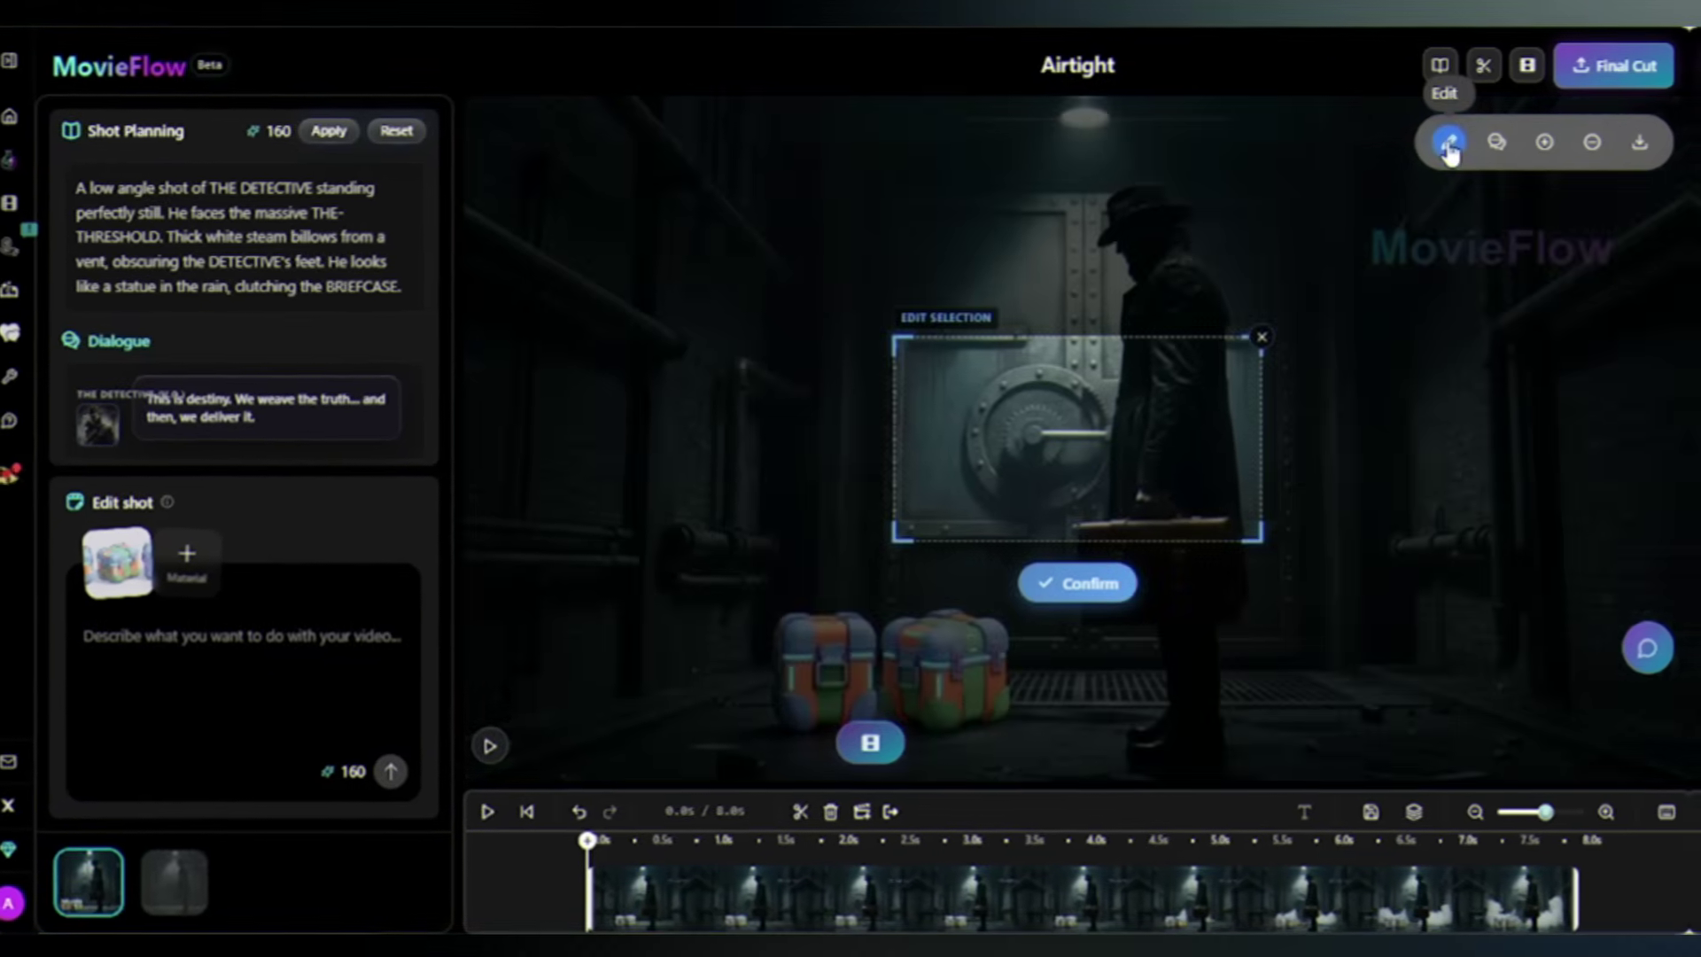
{"action": "left_click", "coordinate": [1494, 144]}
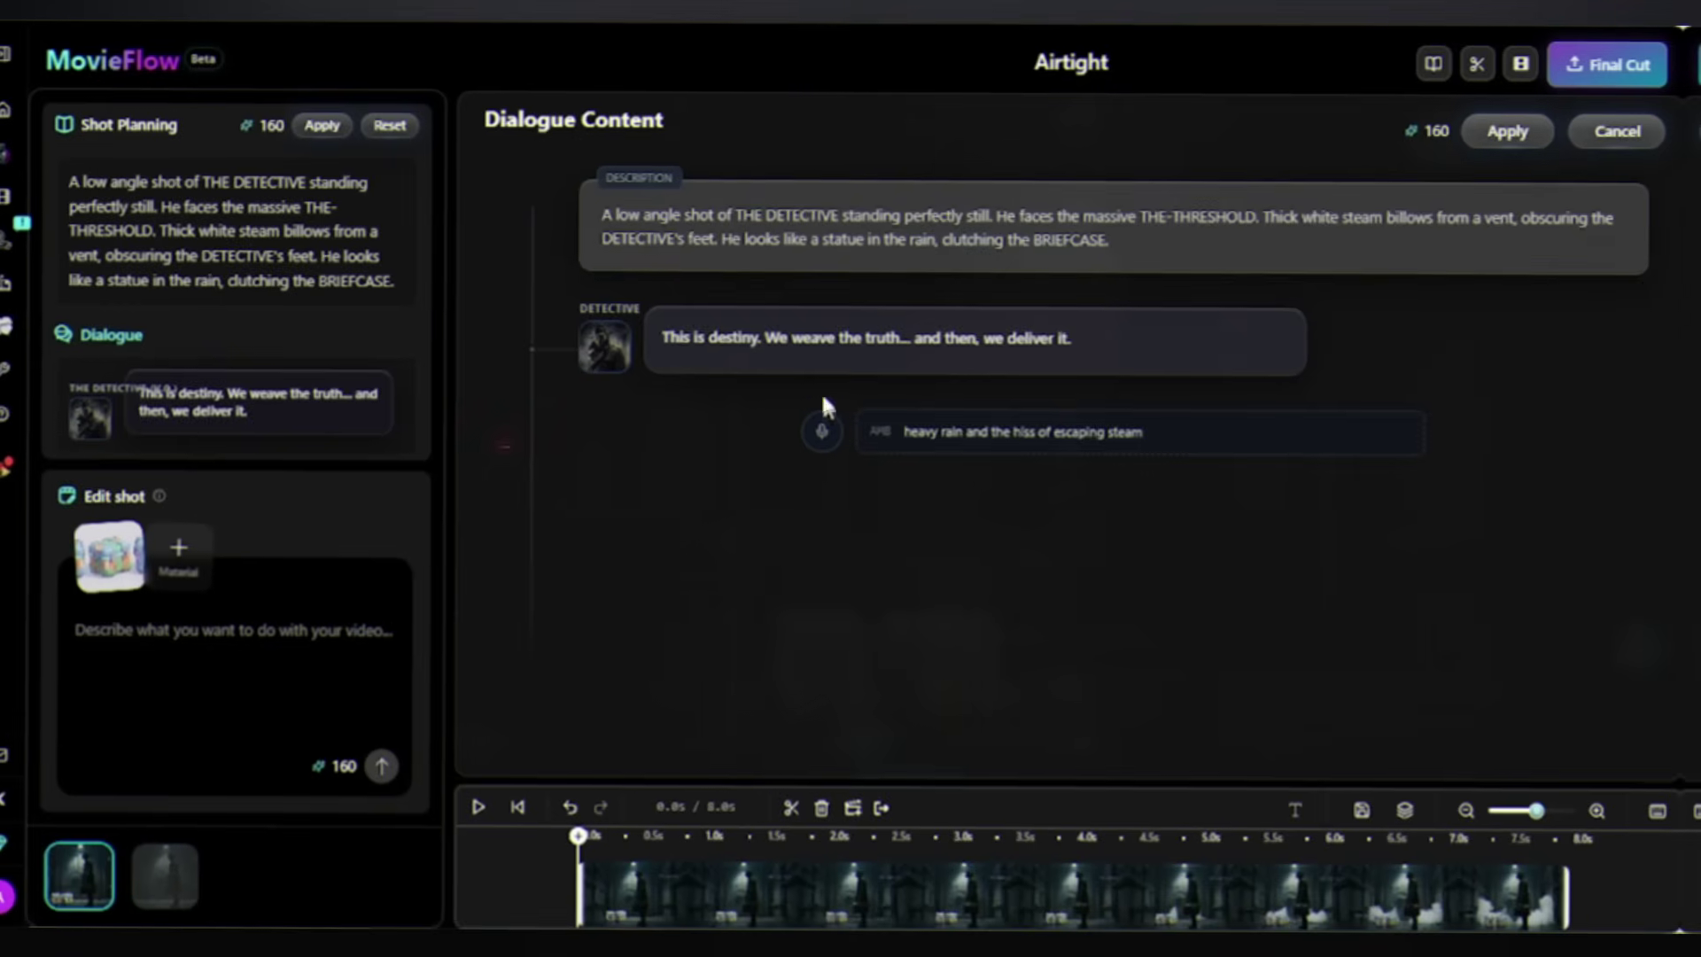
{"action": "left_click", "coordinate": [1617, 130]}
{"action": "left_click", "coordinate": [1586, 142]}
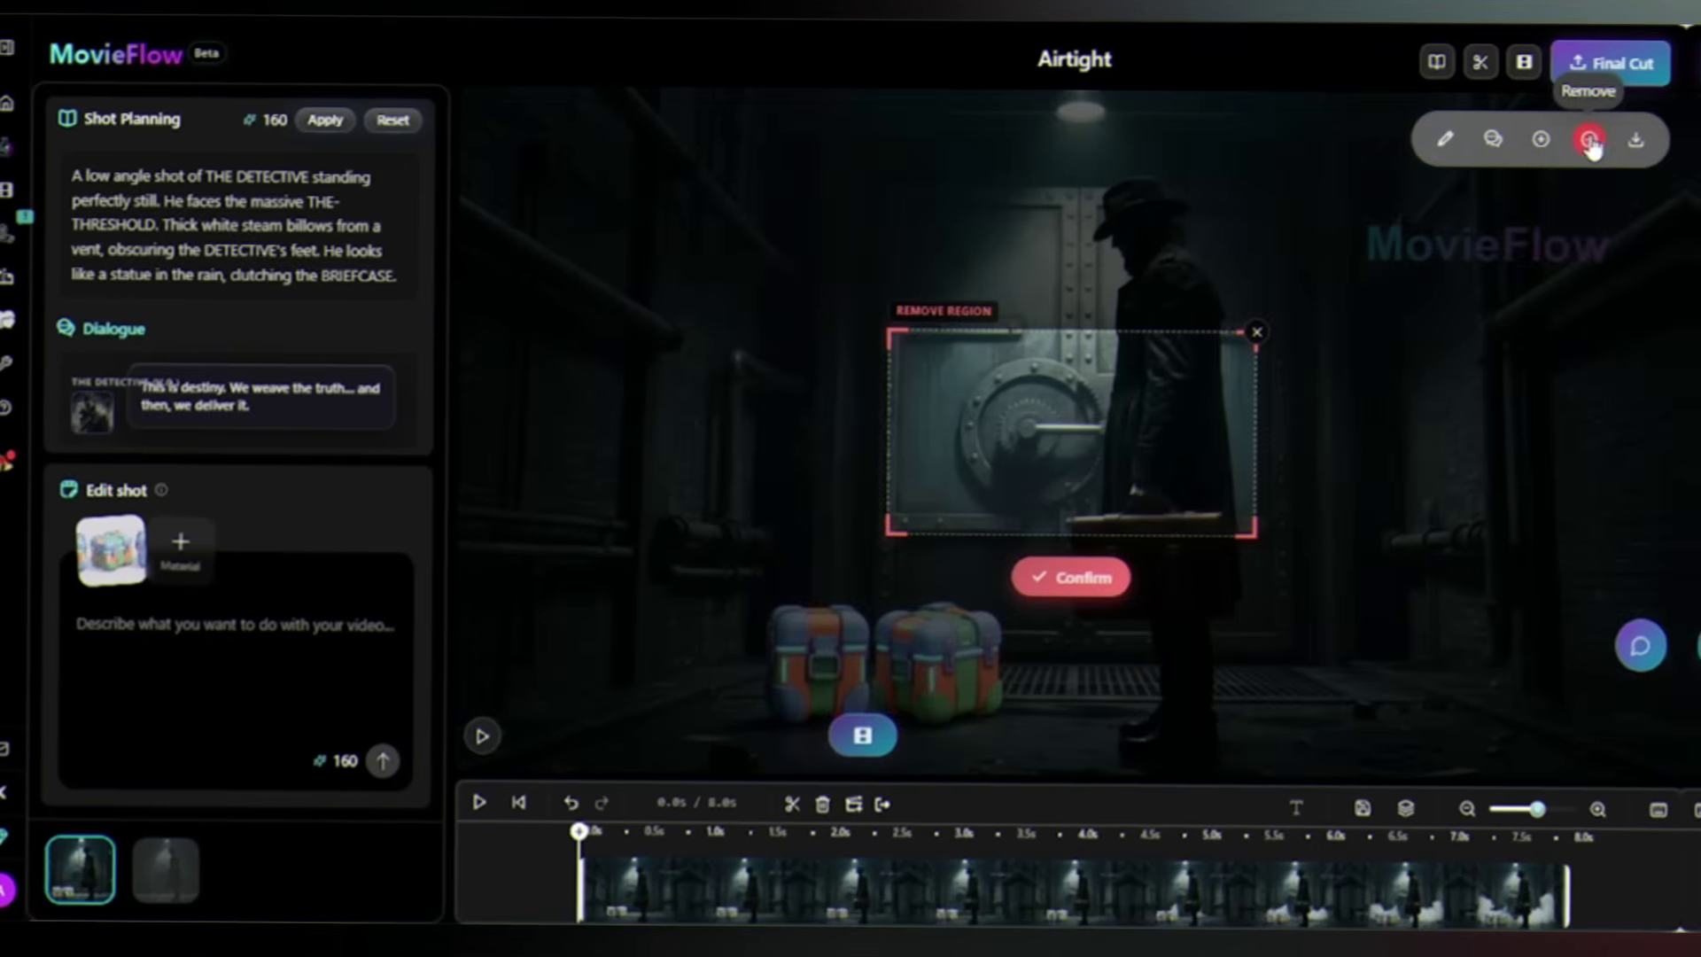
{"action": "left_click", "coordinate": [916, 771]}
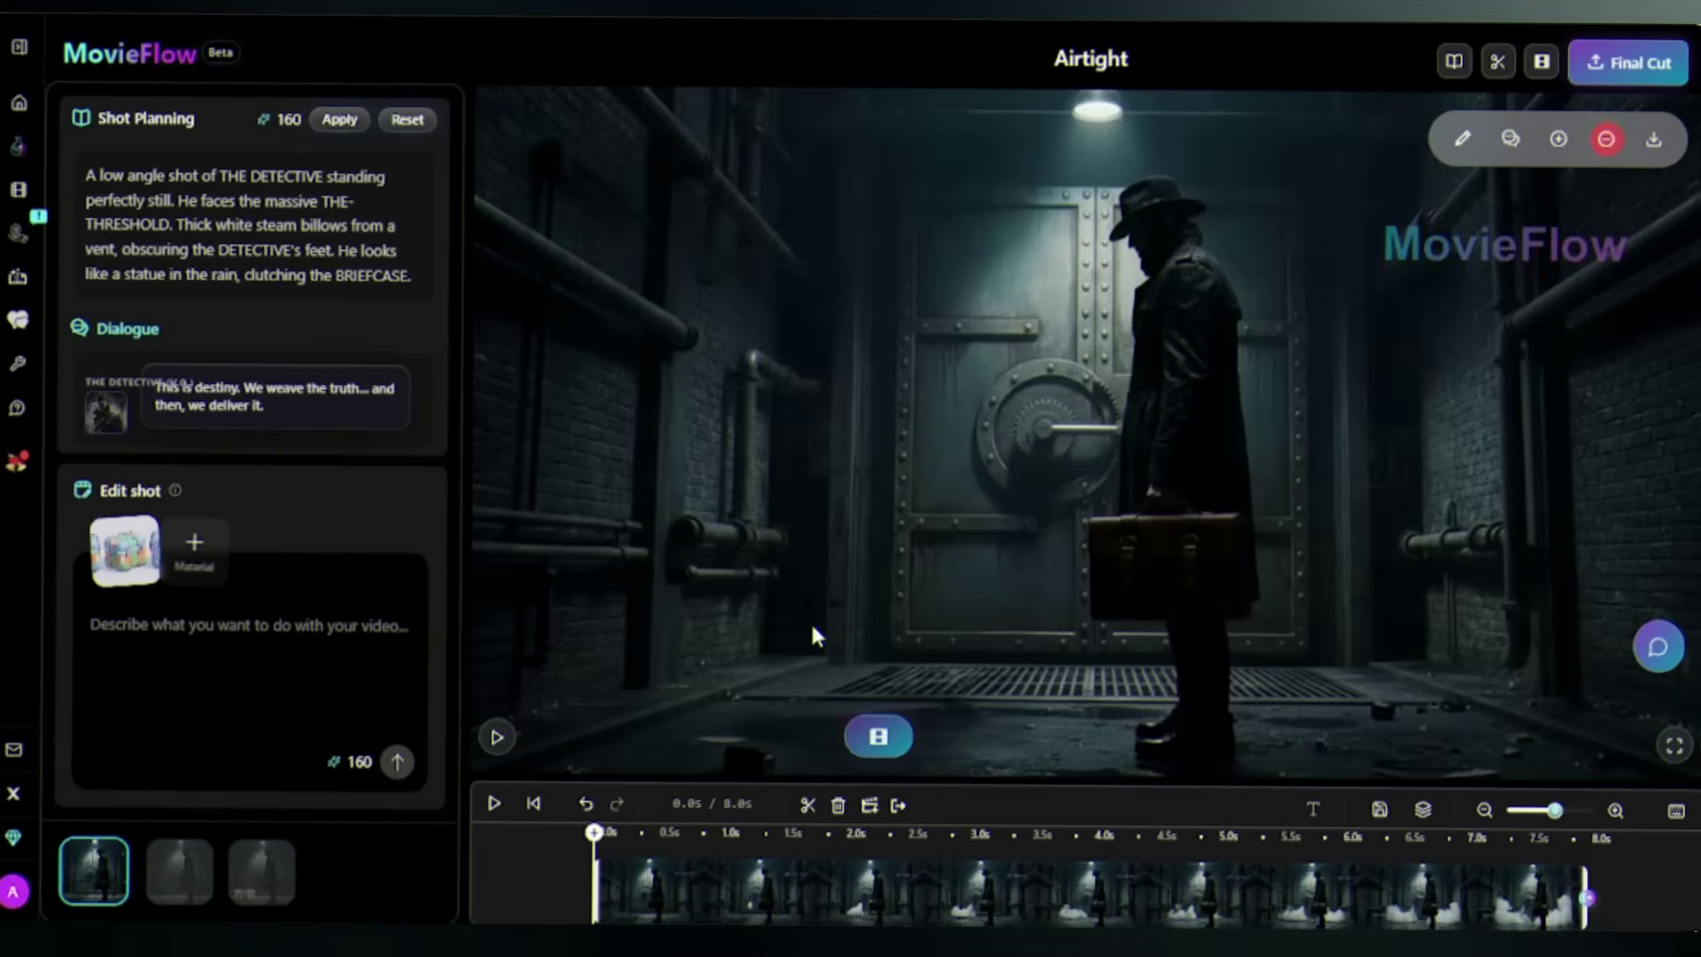
{"action": "left_click", "coordinate": [496, 737]}
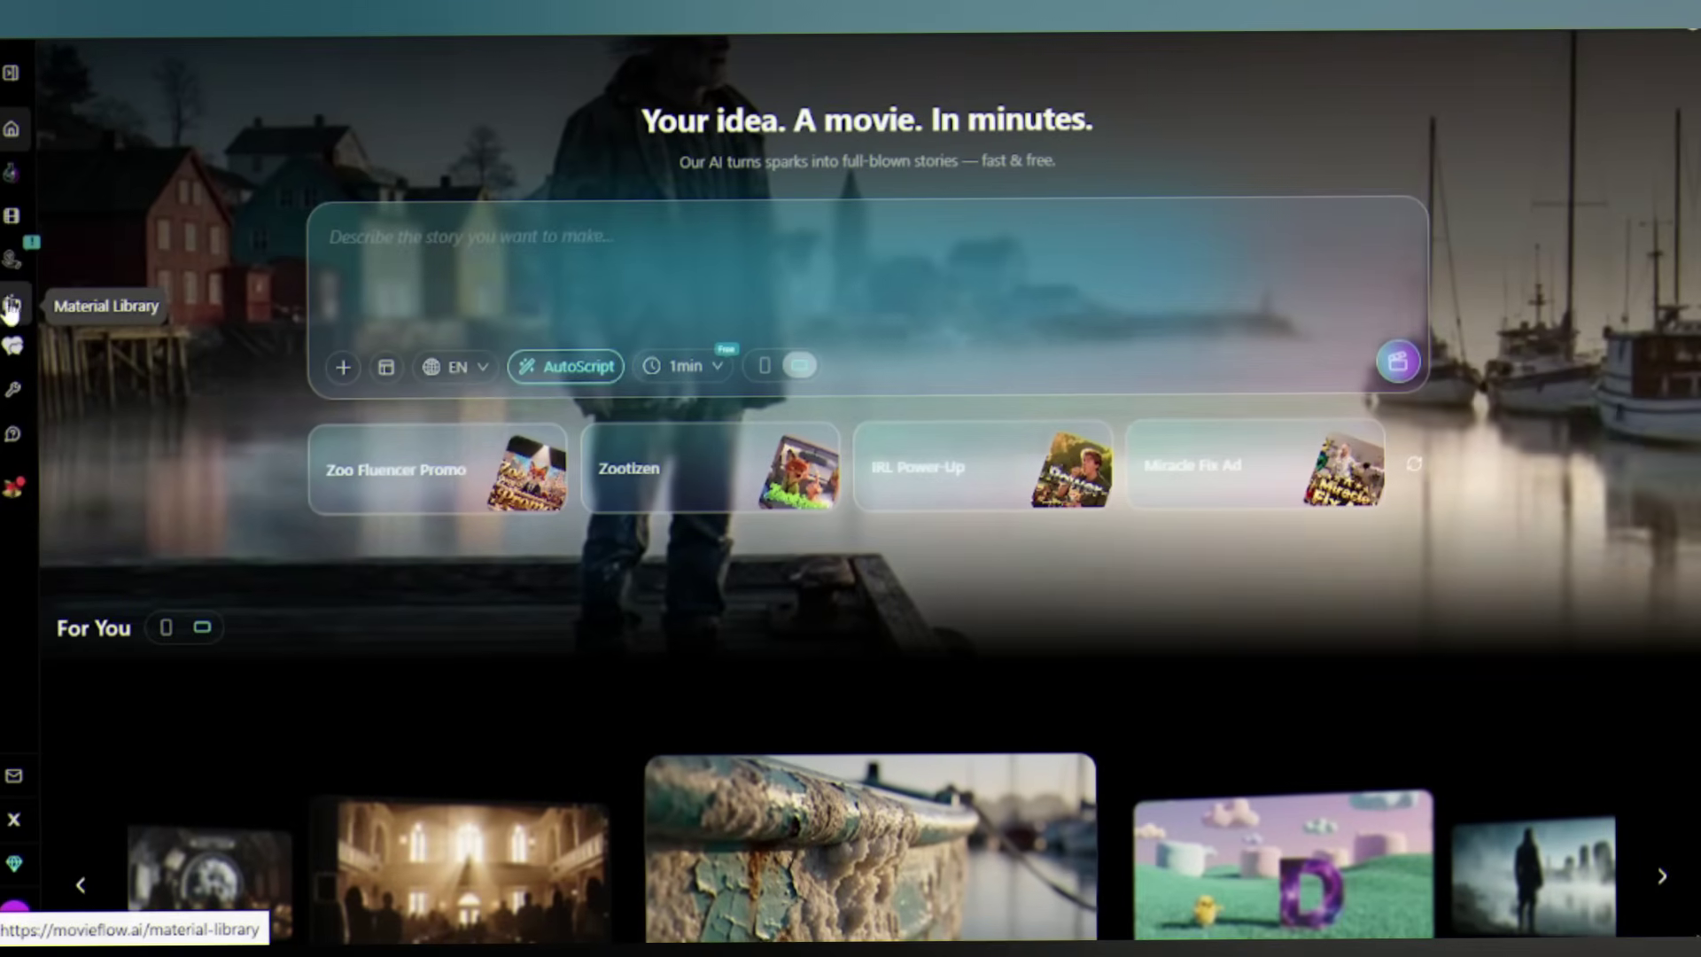
Open the material library's Prop section and switch to your private Mine materials
{"action": "left_click", "coordinate": [11, 308]}
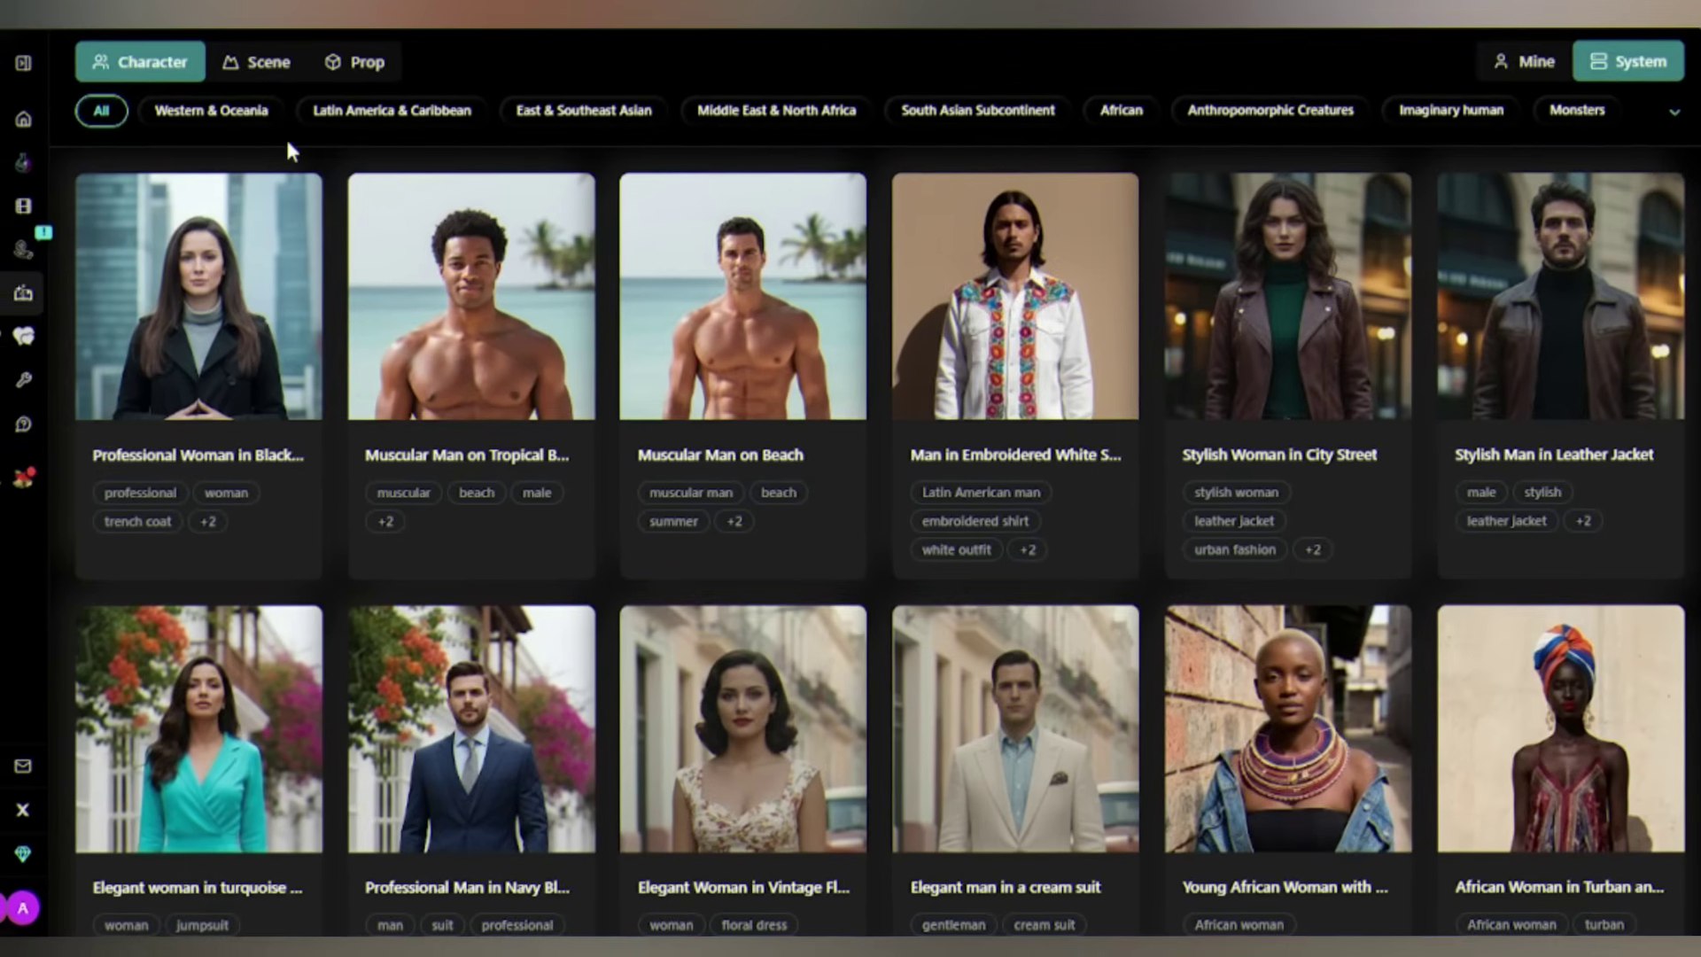
{"action": "left_click", "coordinate": [284, 64]}
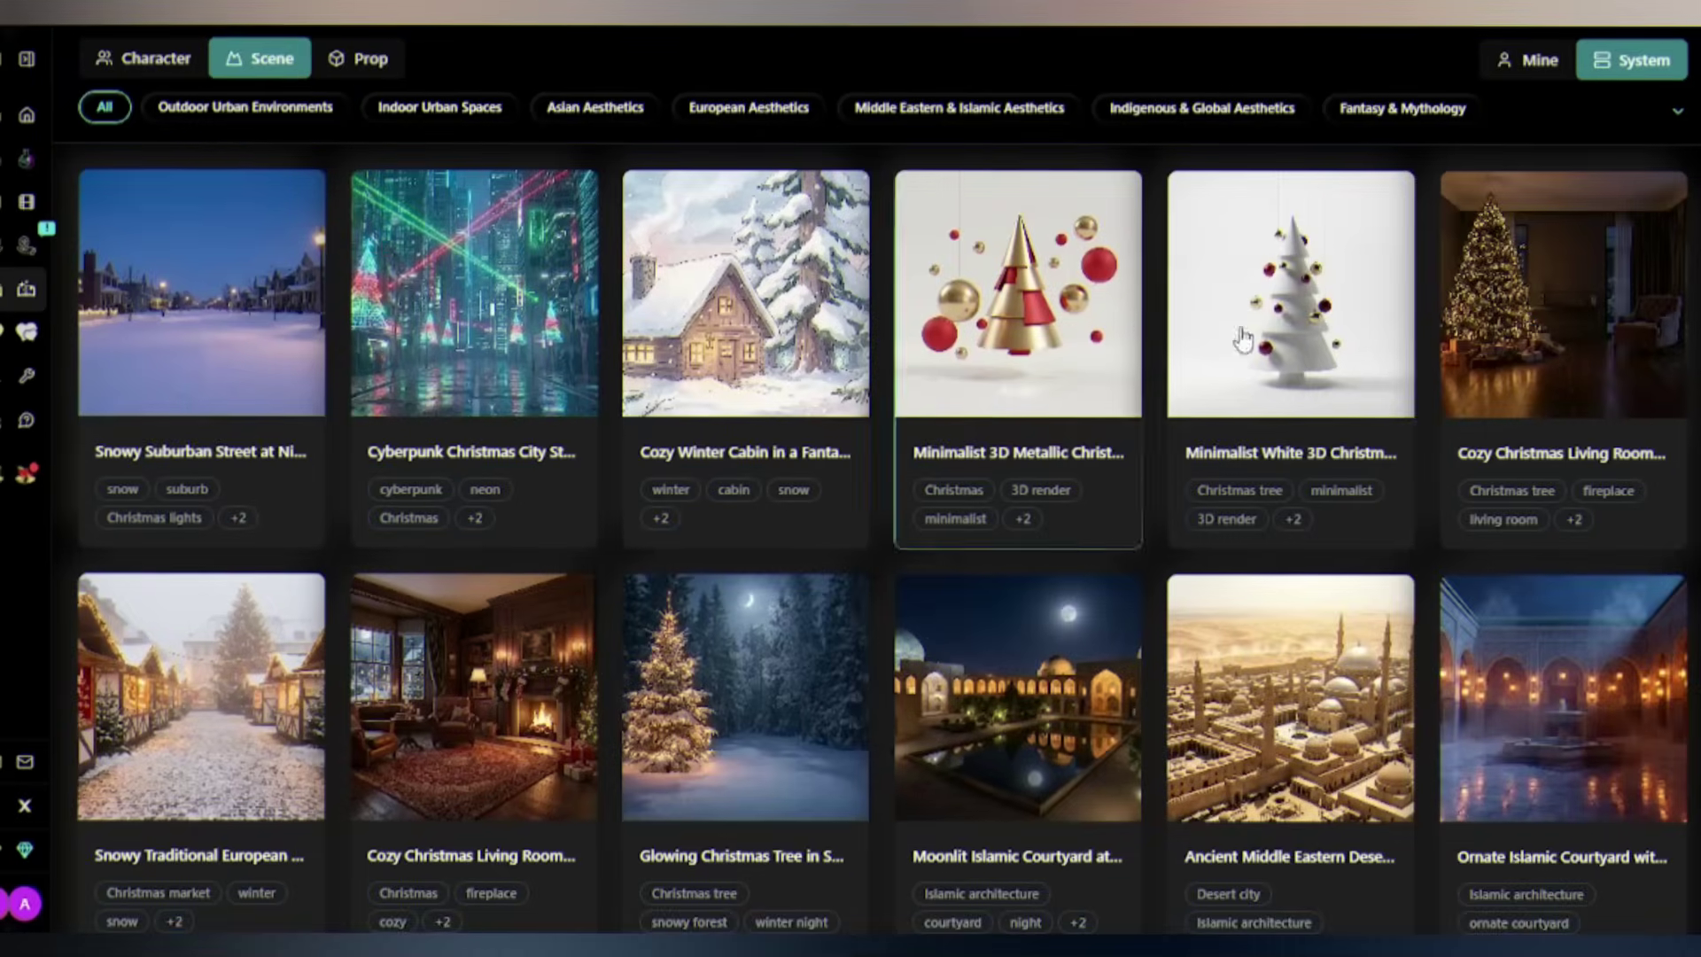
{"action": "left_click", "coordinate": [365, 59]}
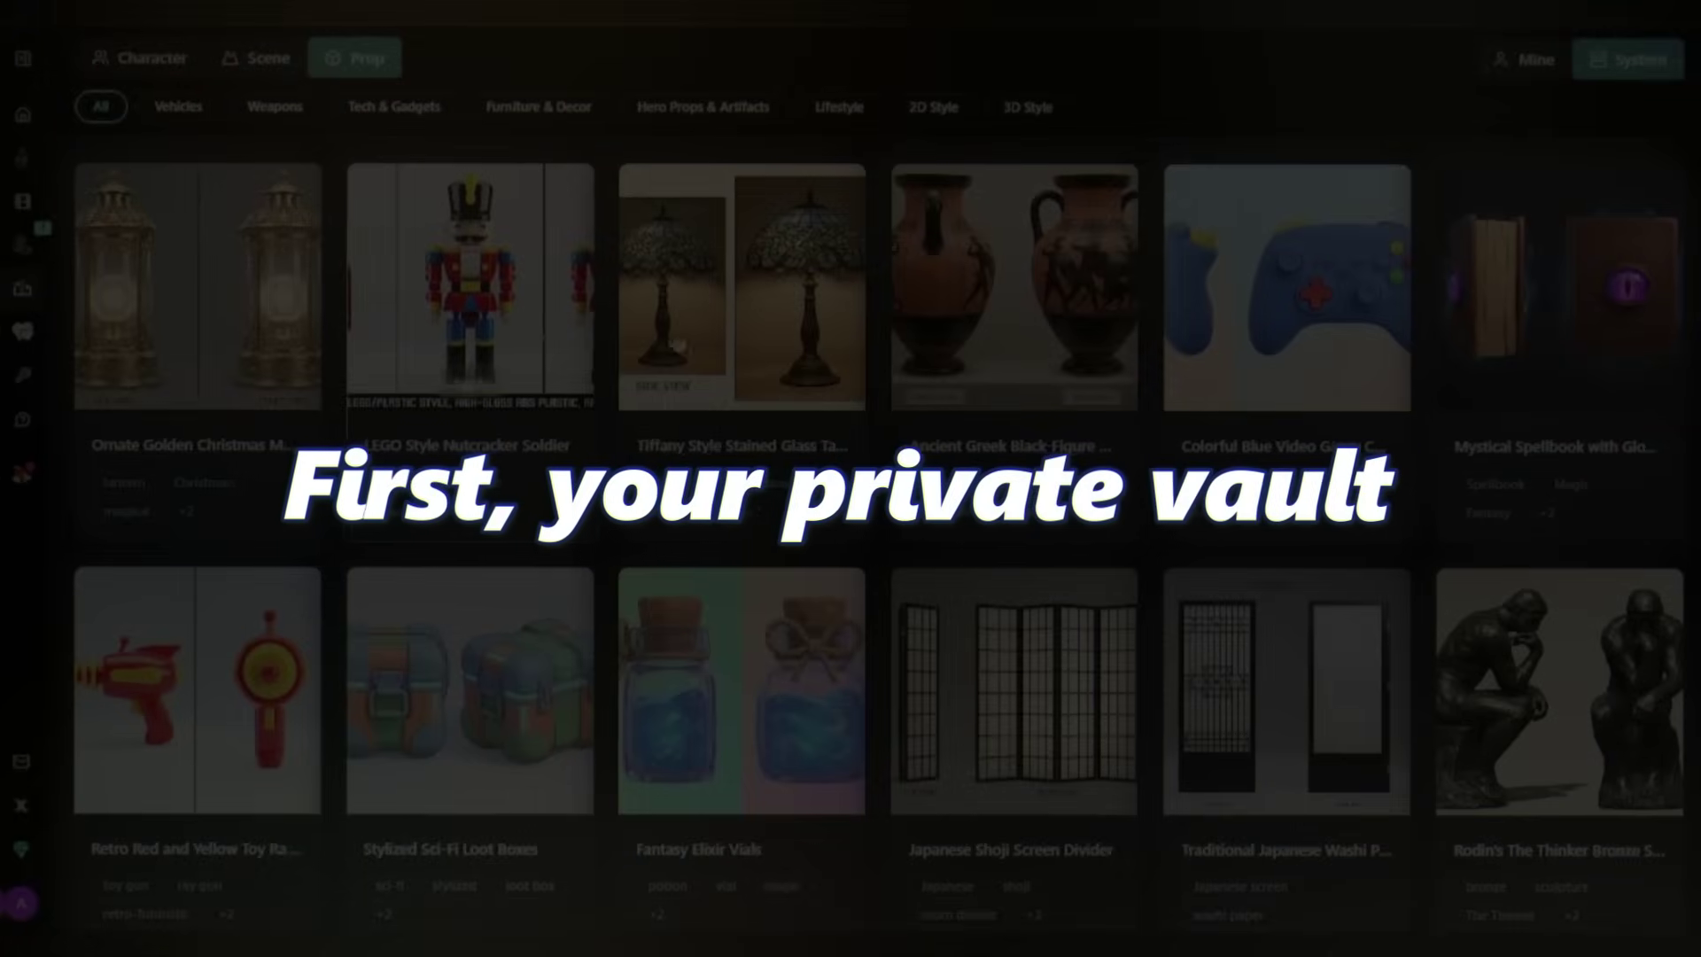
{"action": "left_click", "coordinate": [1522, 70]}
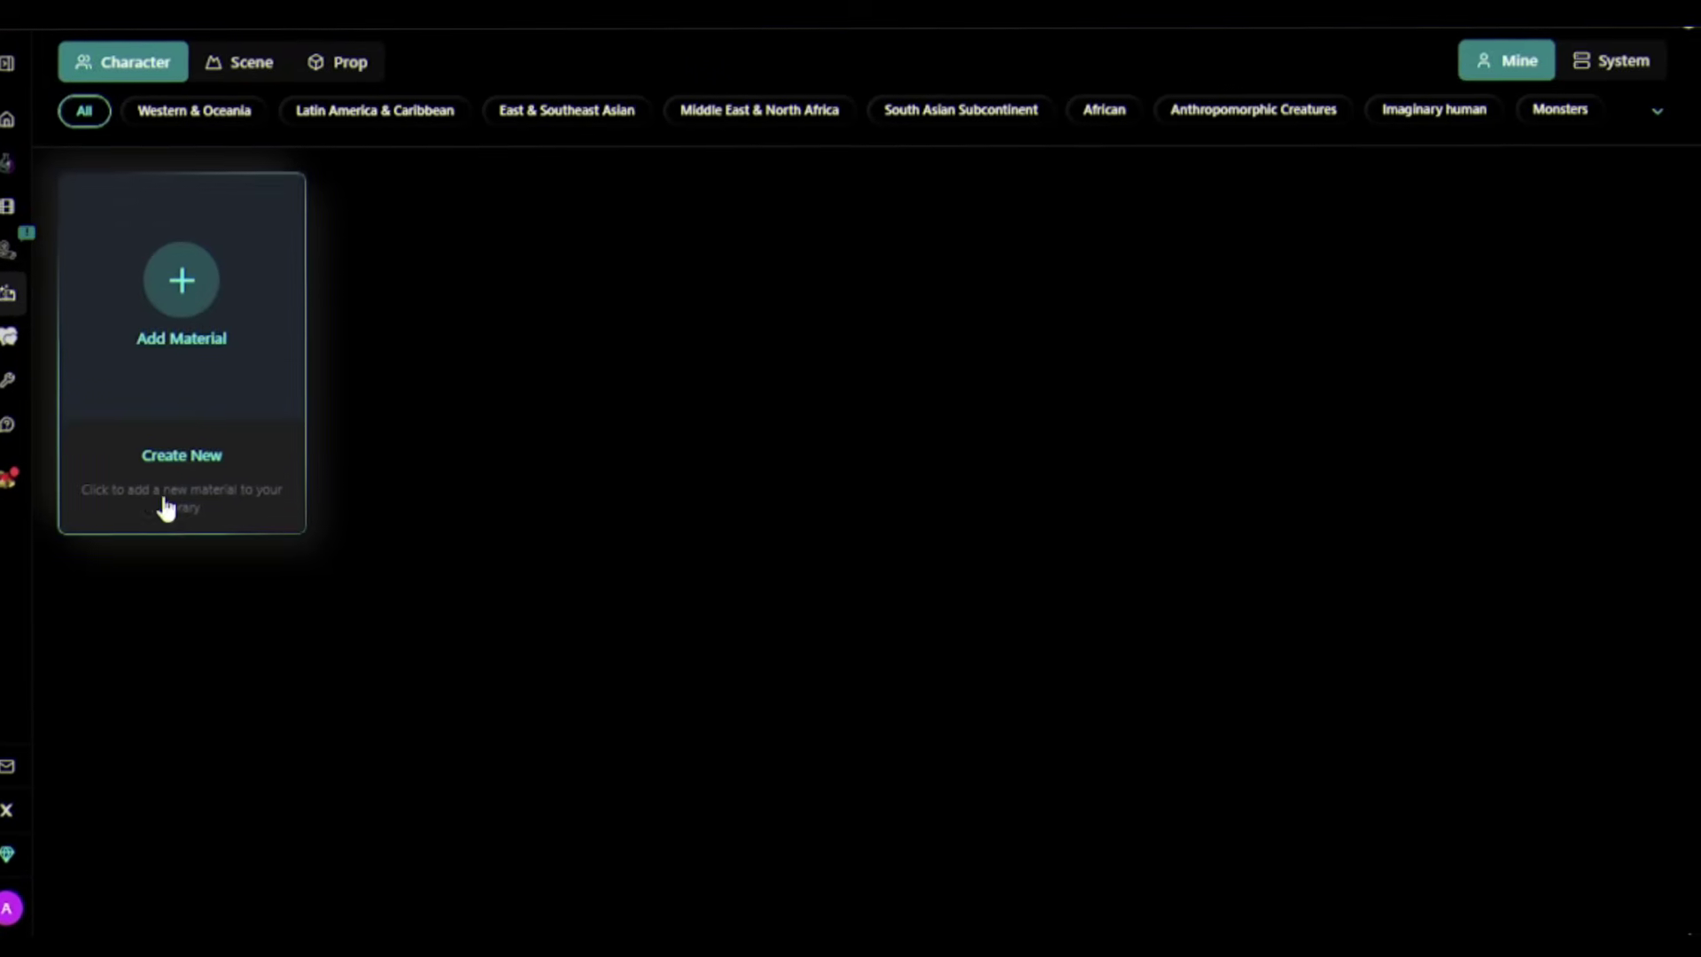
Generate a Latin America & Caribbean character from a 'Young urban female model wearing streetwear t-shirt' prompt
{"action": "left_click", "coordinate": [197, 350]}
{"action": "left_click", "coordinate": [1218, 278]}
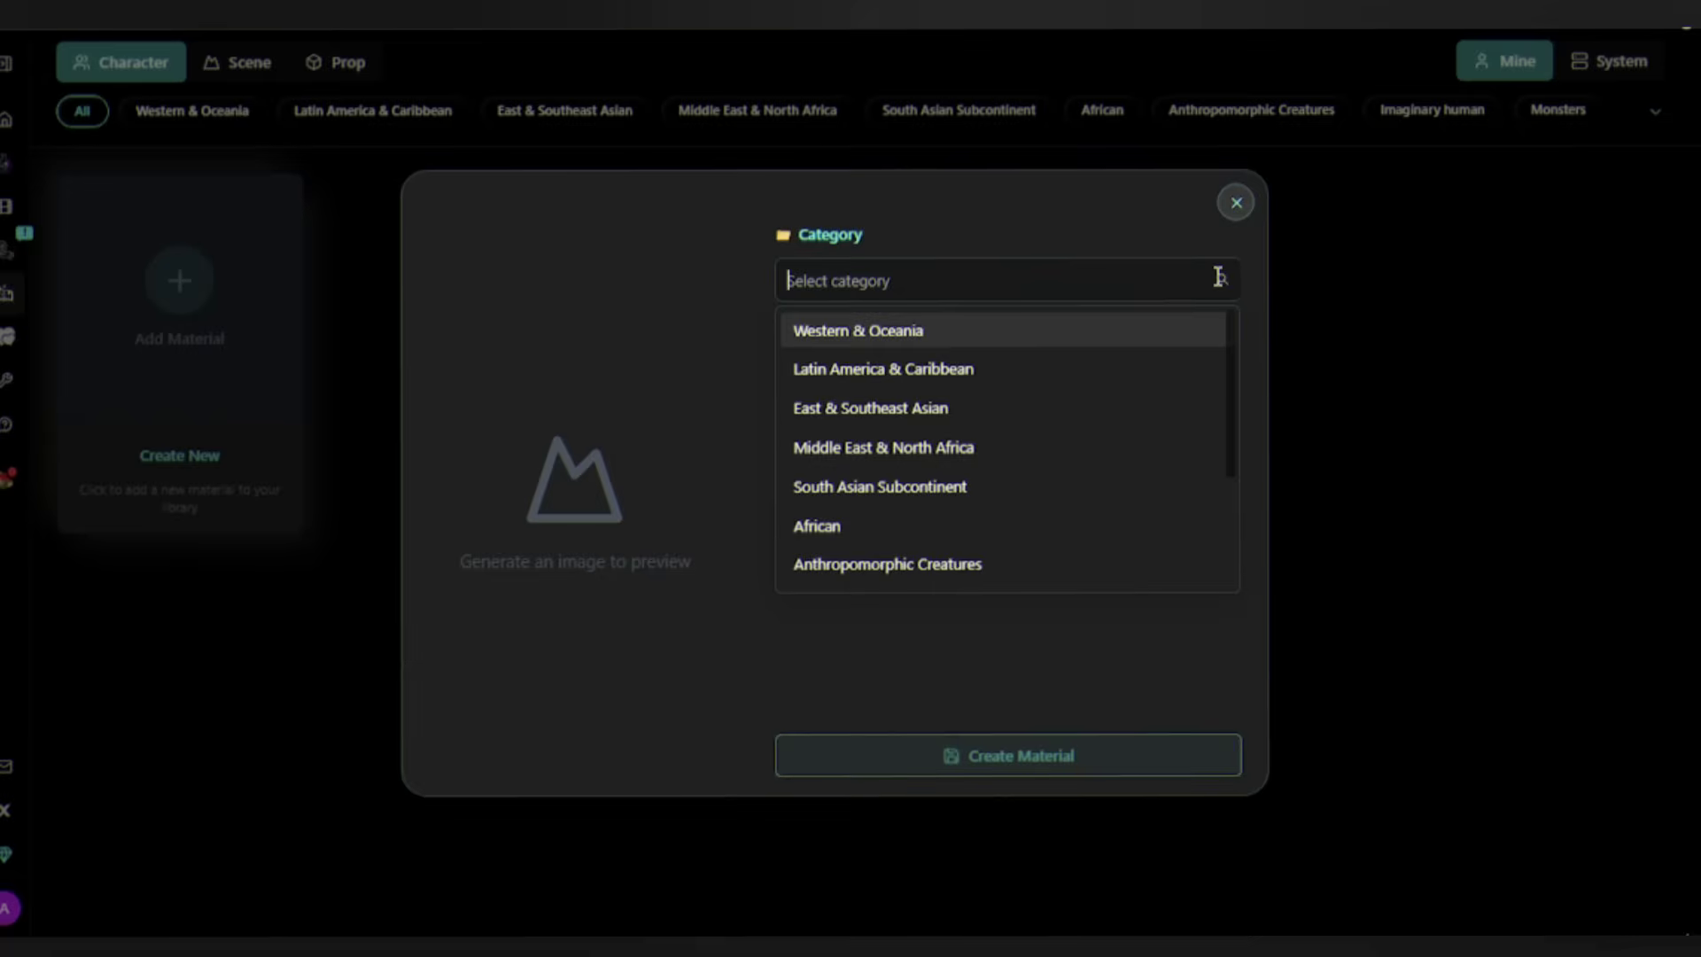
{"action": "left_click", "coordinate": [842, 334]}
{"action": "left_click", "coordinate": [1003, 458]}
{"action": "type", "text": "Young urban fema model wearing streetwear t-shirt, confident pose, modern fashion style"}
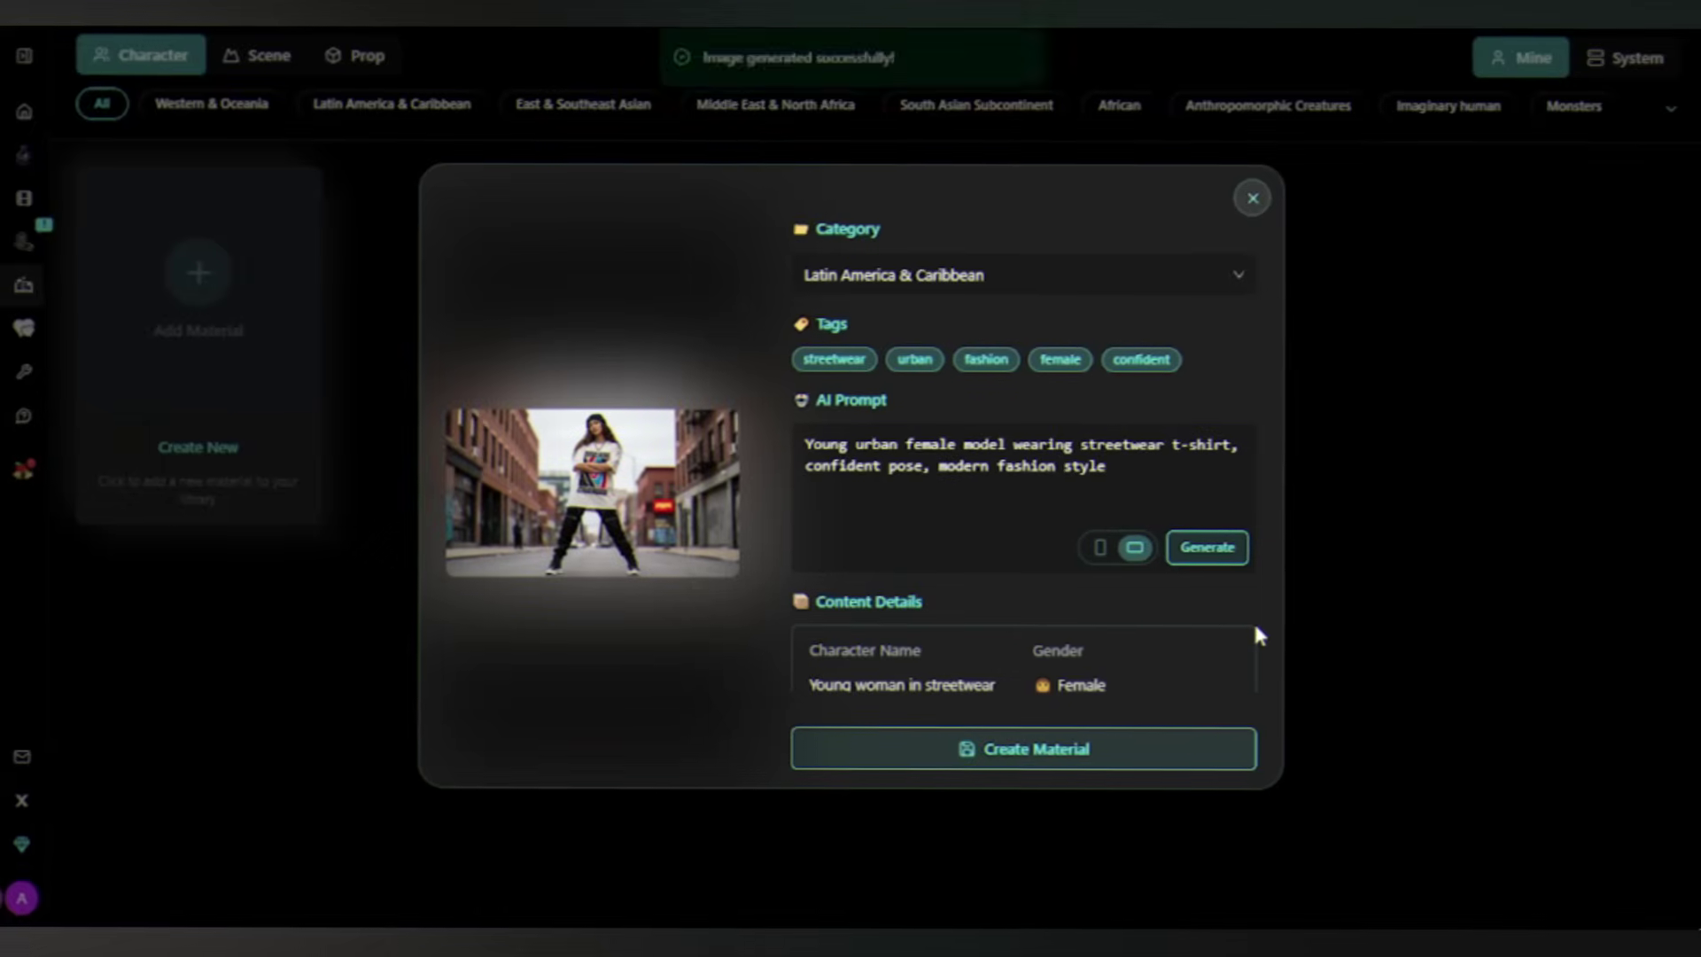
{"action": "left_click", "coordinate": [587, 483]}
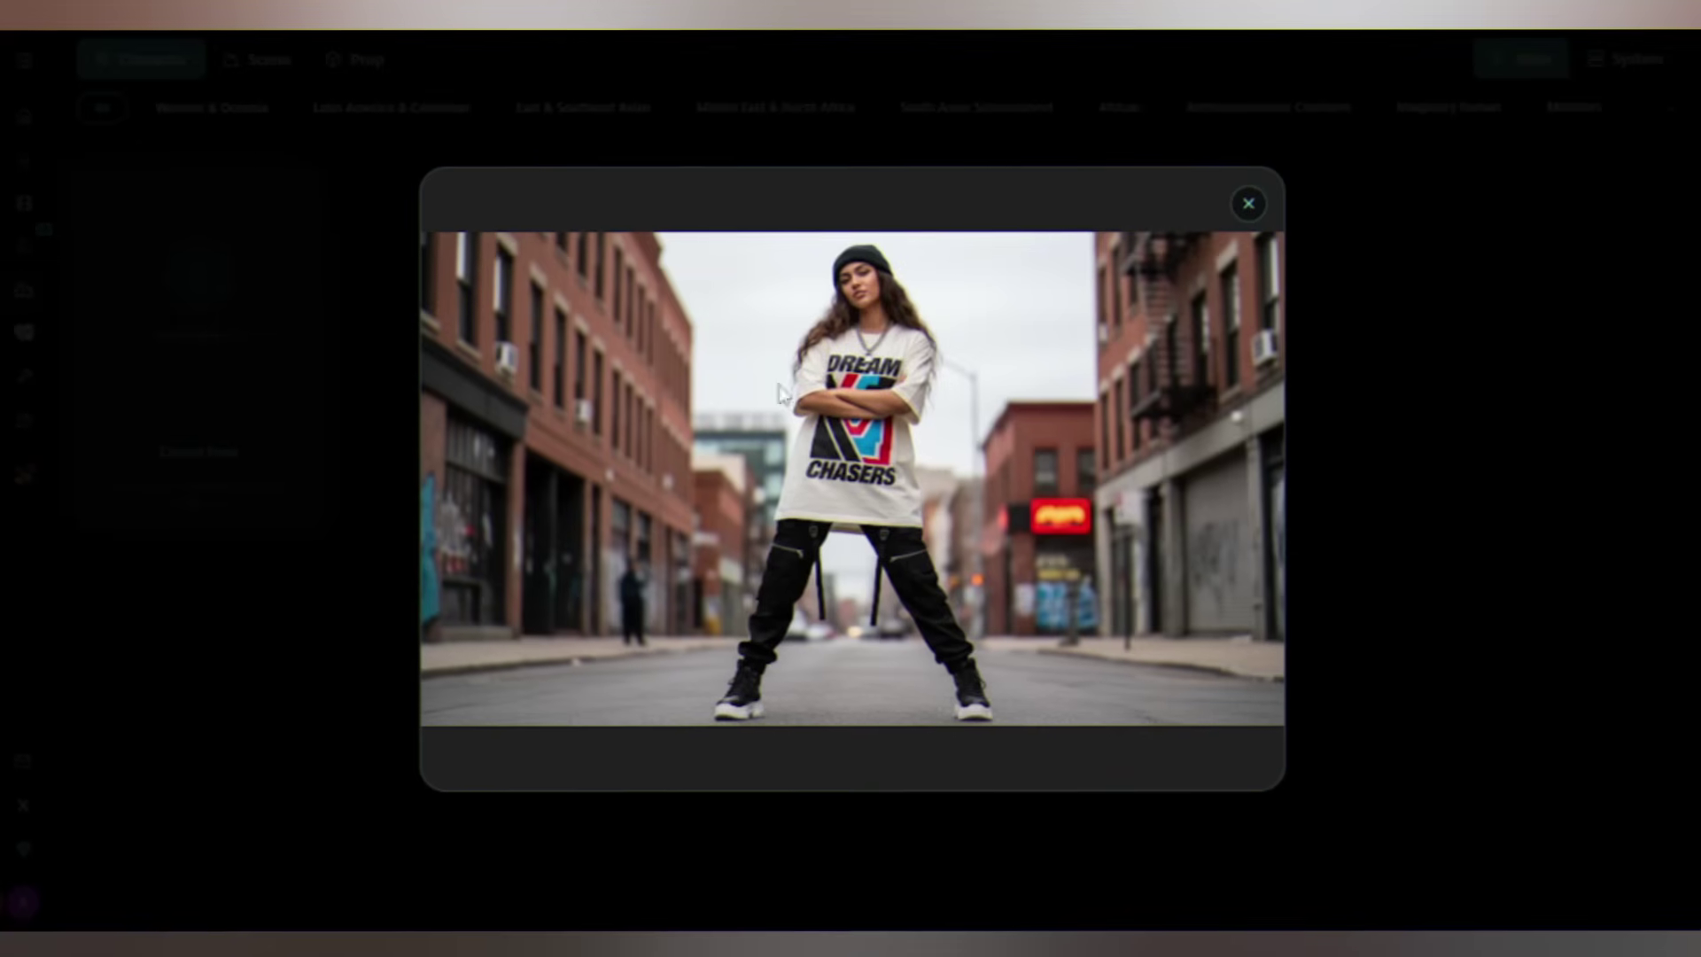
{"action": "key", "text": "Escape"}
Browse the System library's weapon props and the regional, creature and imaginary character filters
{"action": "left_click", "coordinate": [262, 62]}
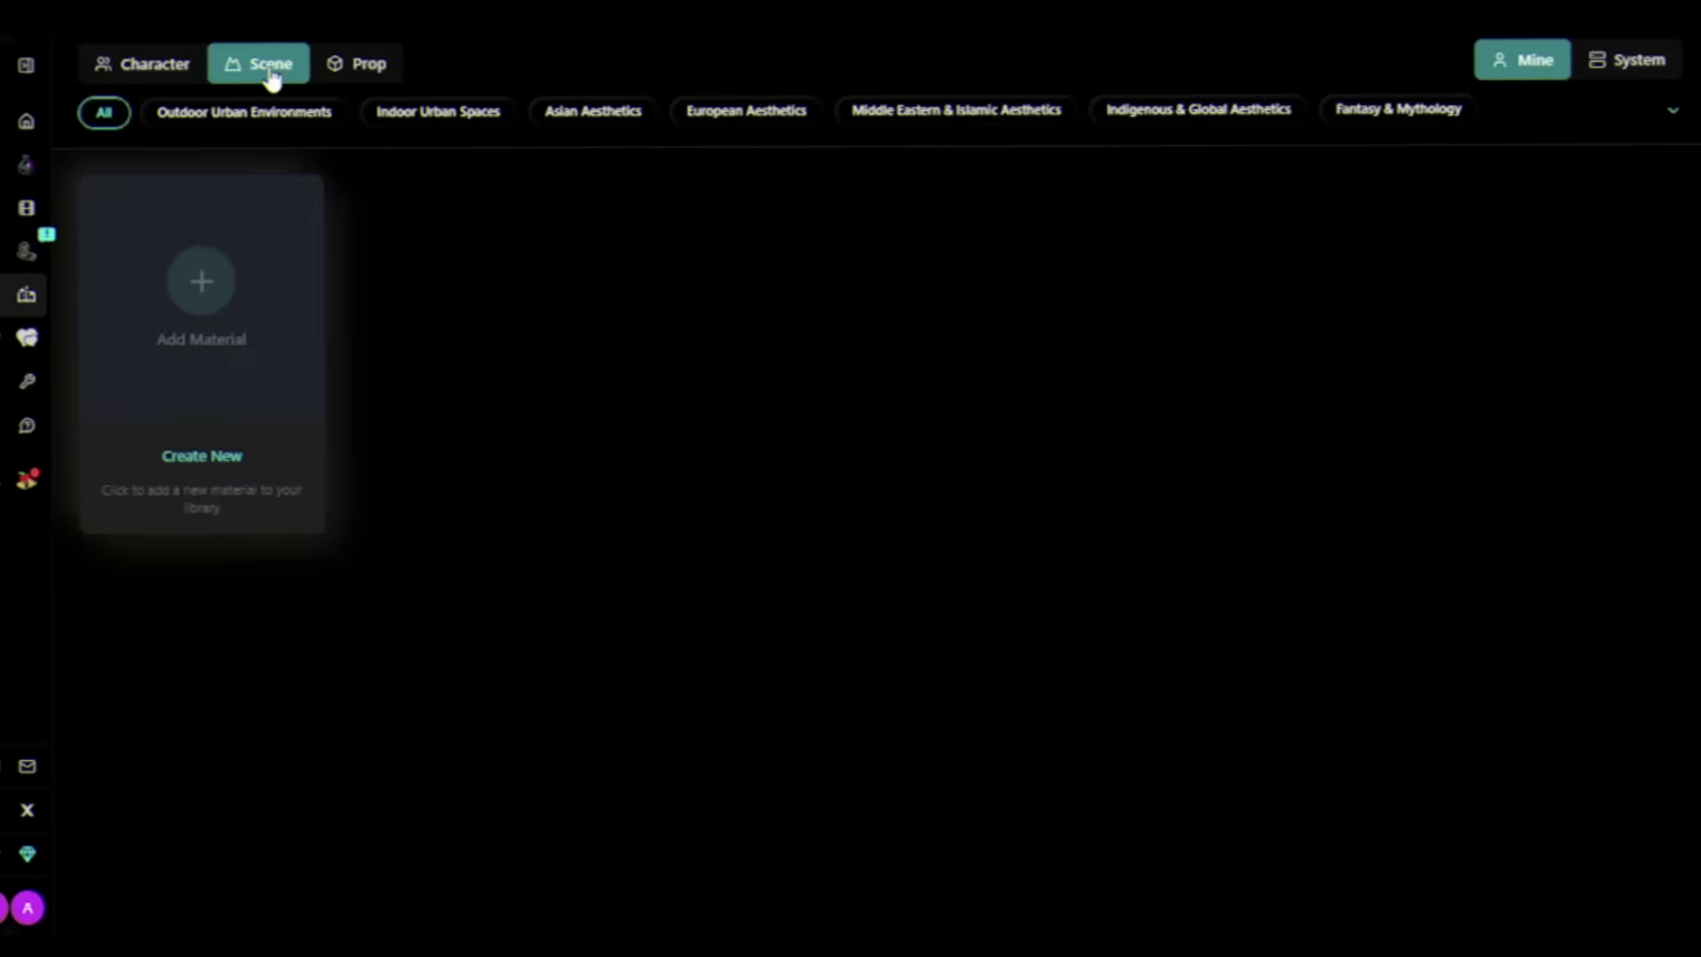
{"action": "left_click", "coordinate": [353, 69]}
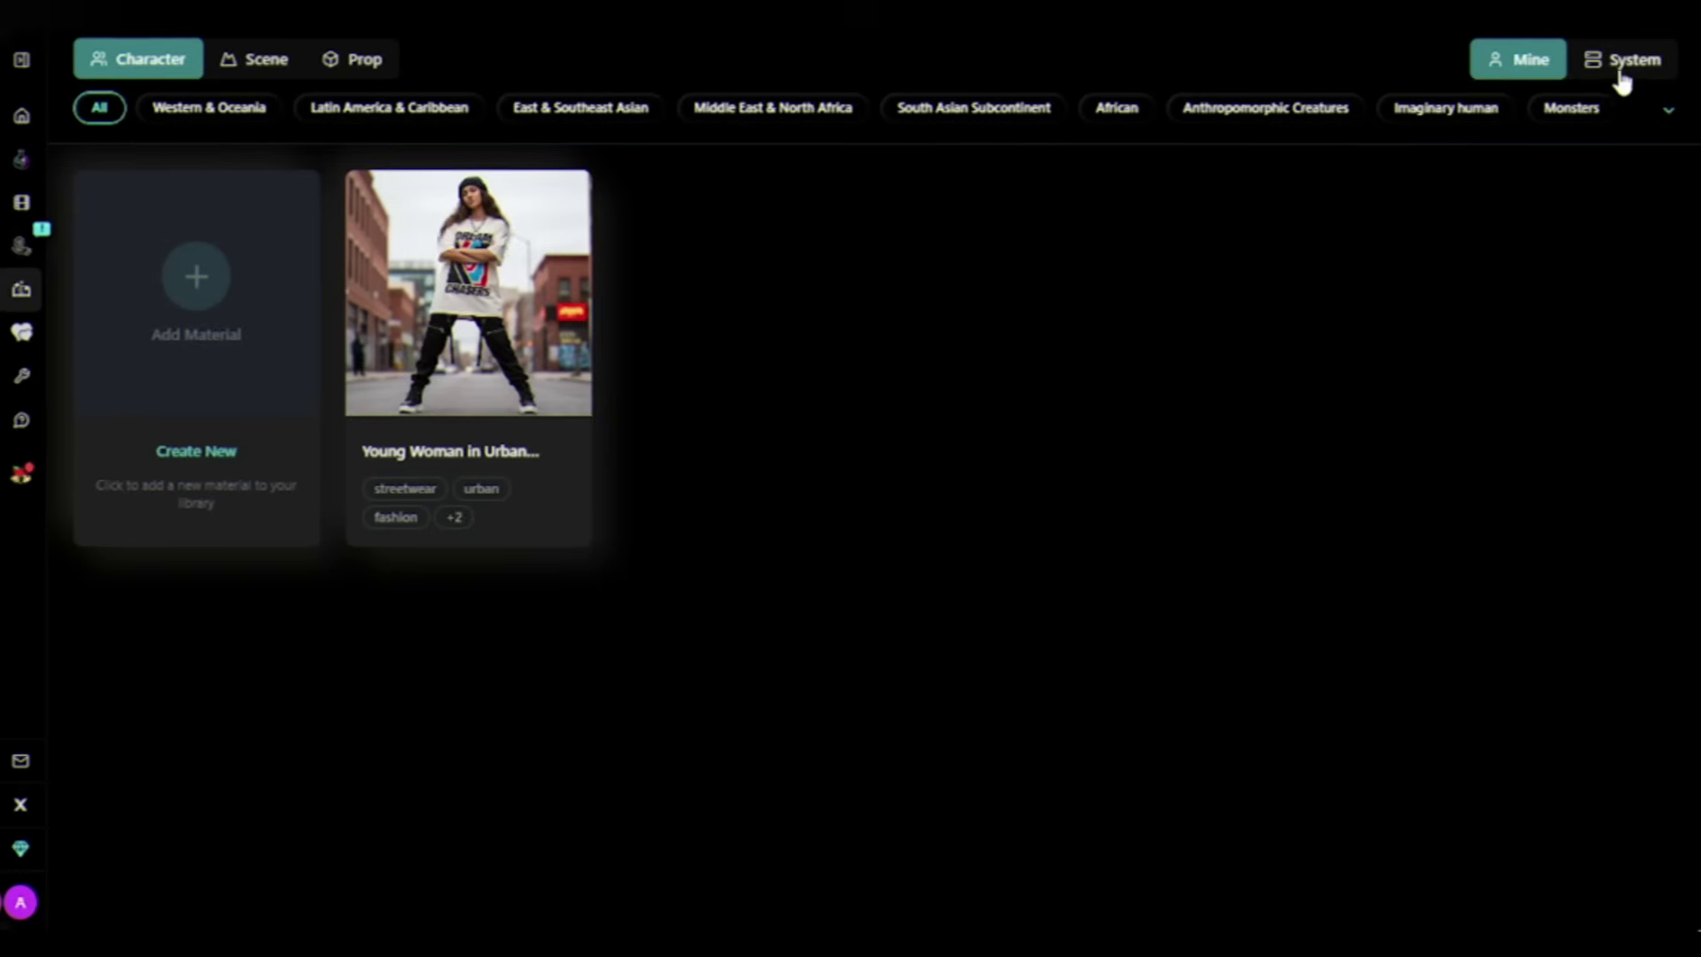
{"action": "left_click", "coordinate": [1621, 81]}
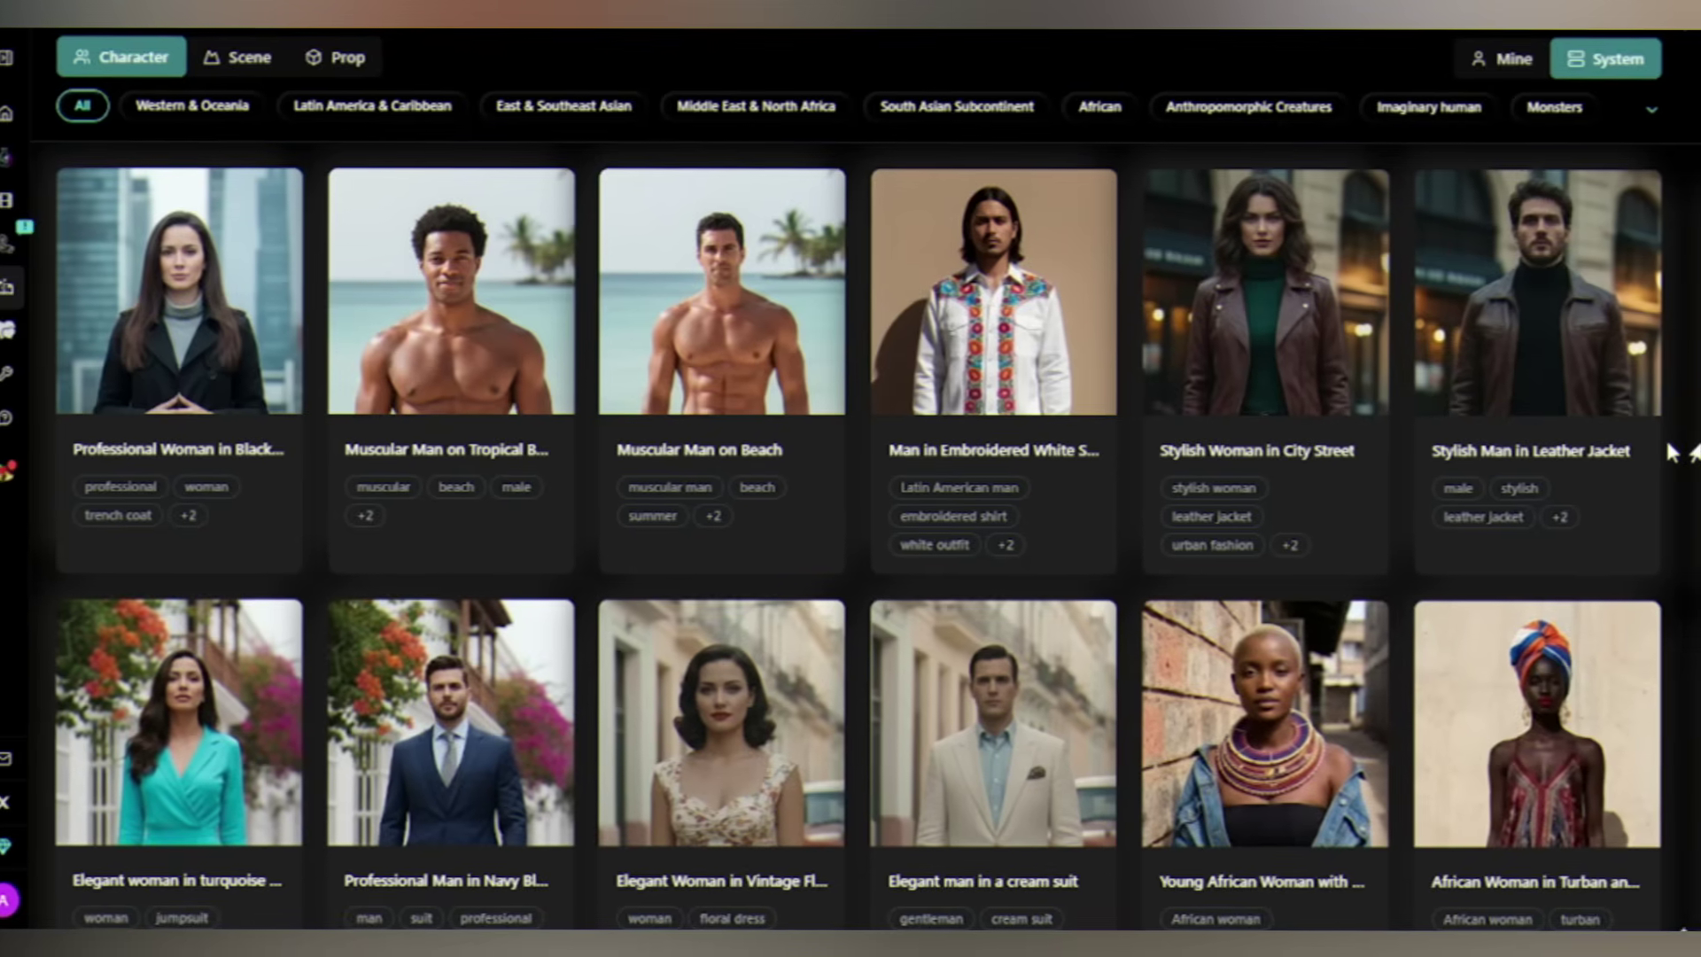
{"action": "scroll", "coordinate": [1669, 452], "scroll_direction": "down", "scroll_amount": 1}
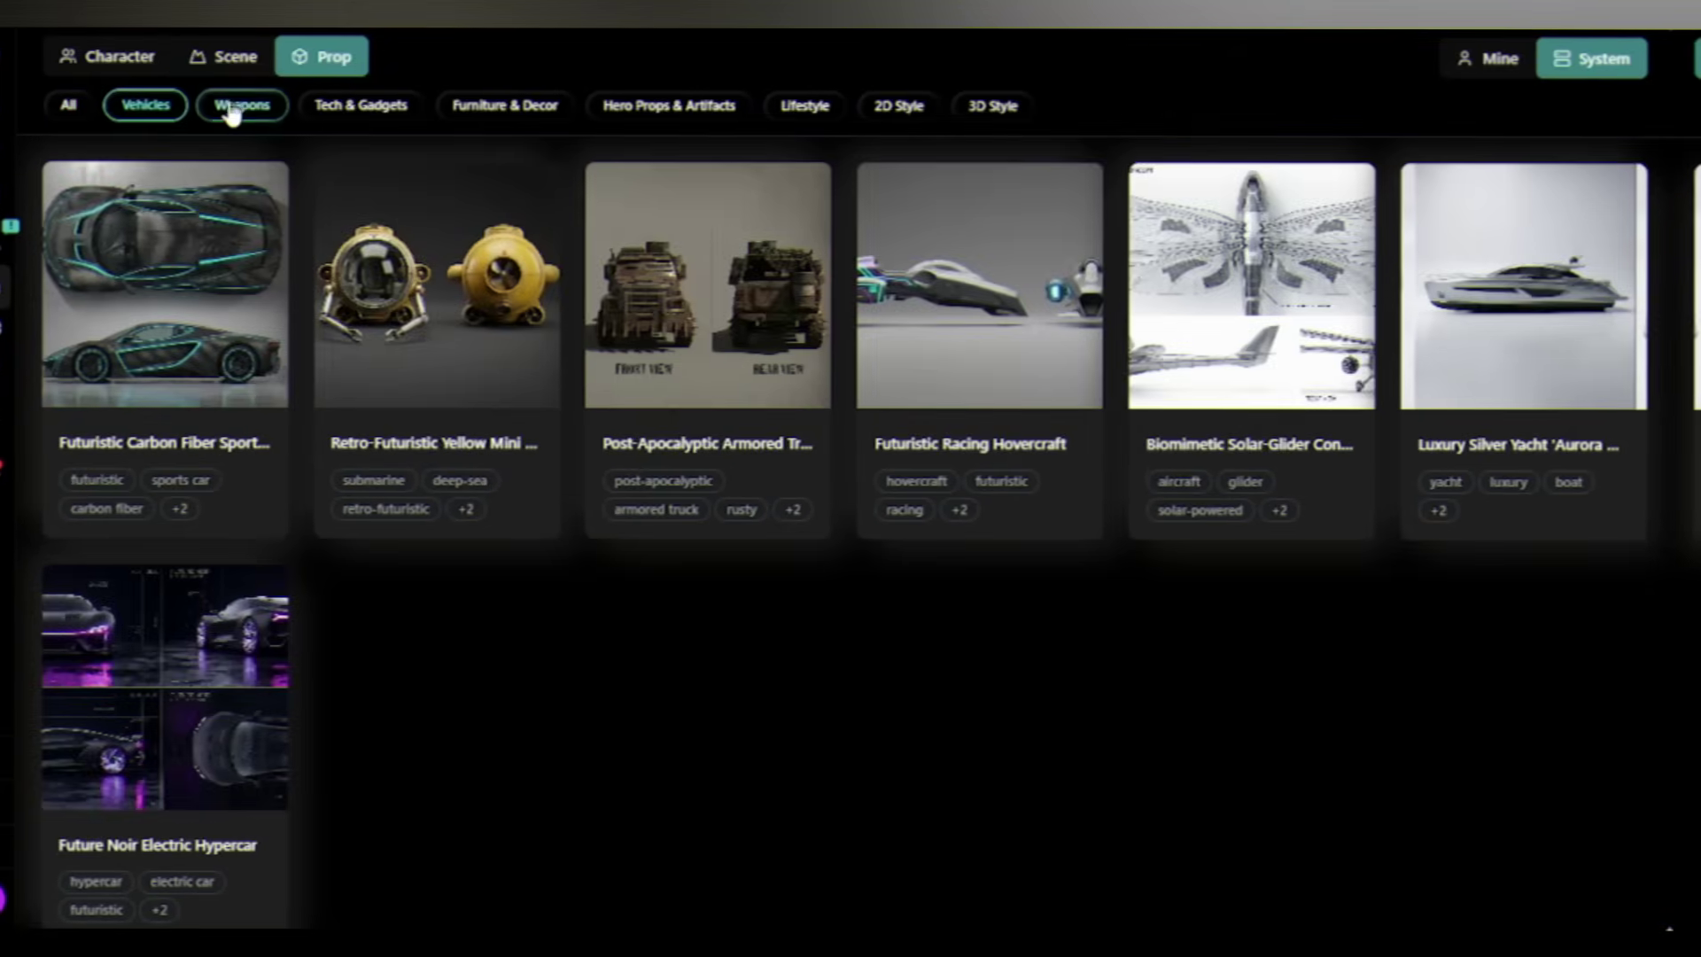
{"action": "left_click", "coordinate": [232, 108]}
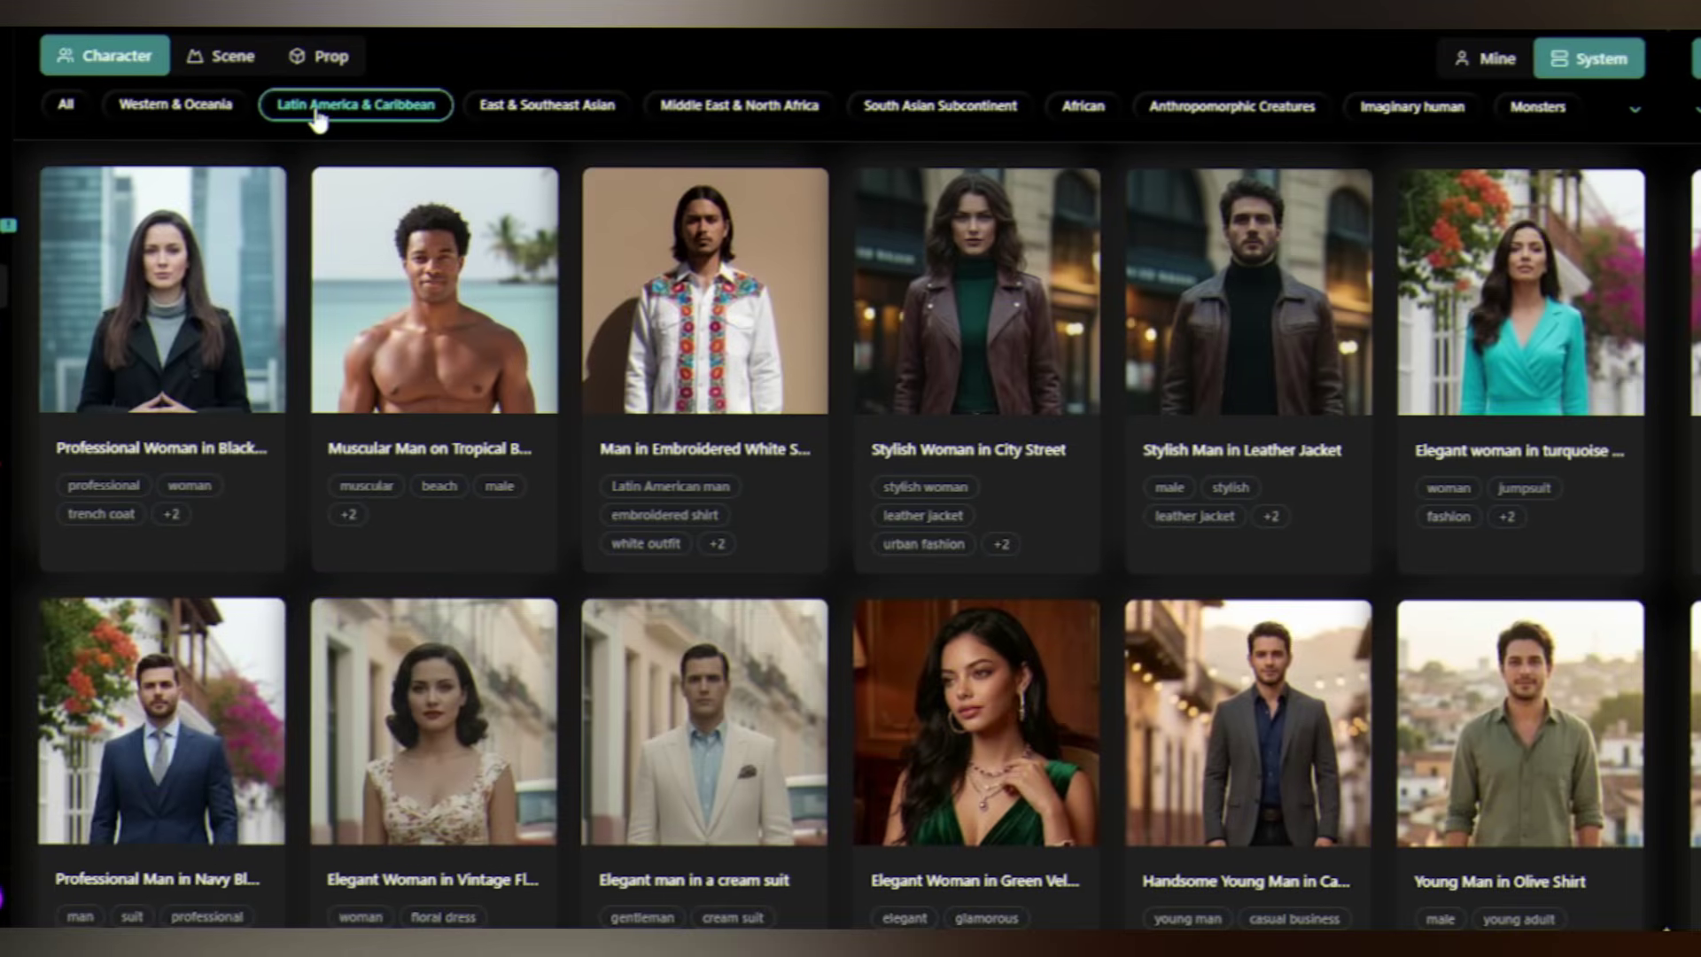
{"action": "left_click", "coordinate": [492, 111]}
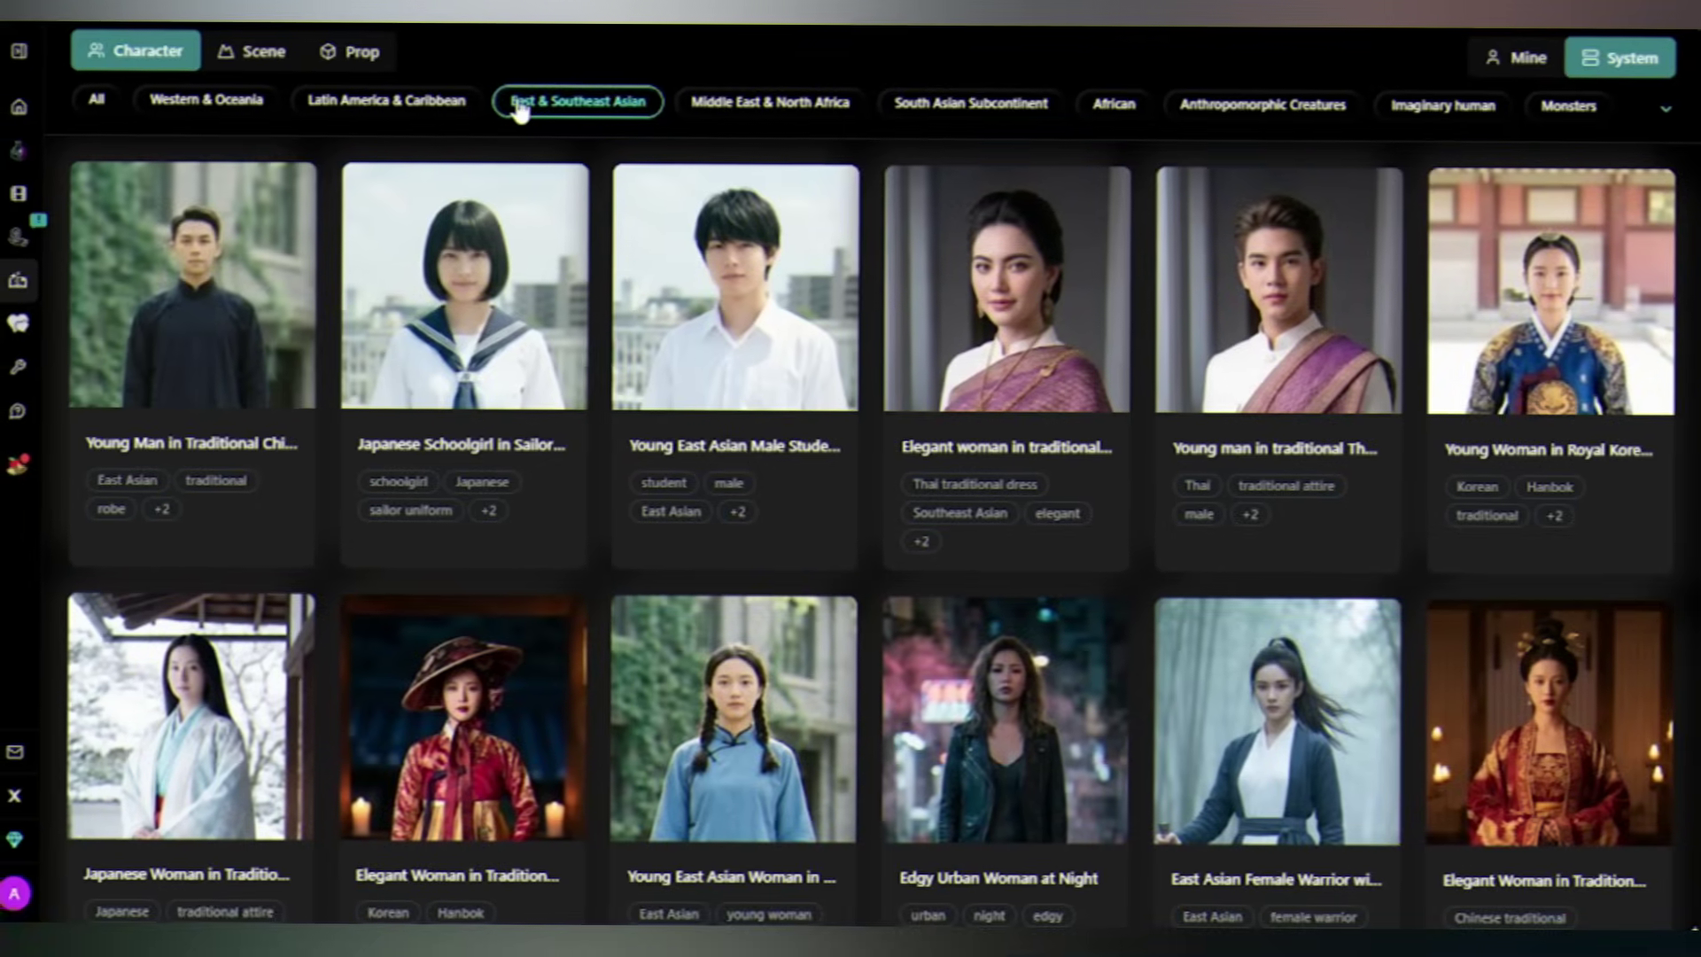
{"action": "left_click", "coordinate": [971, 103]}
{"action": "left_click", "coordinate": [1113, 104]}
{"action": "left_click", "coordinate": [1262, 104]}
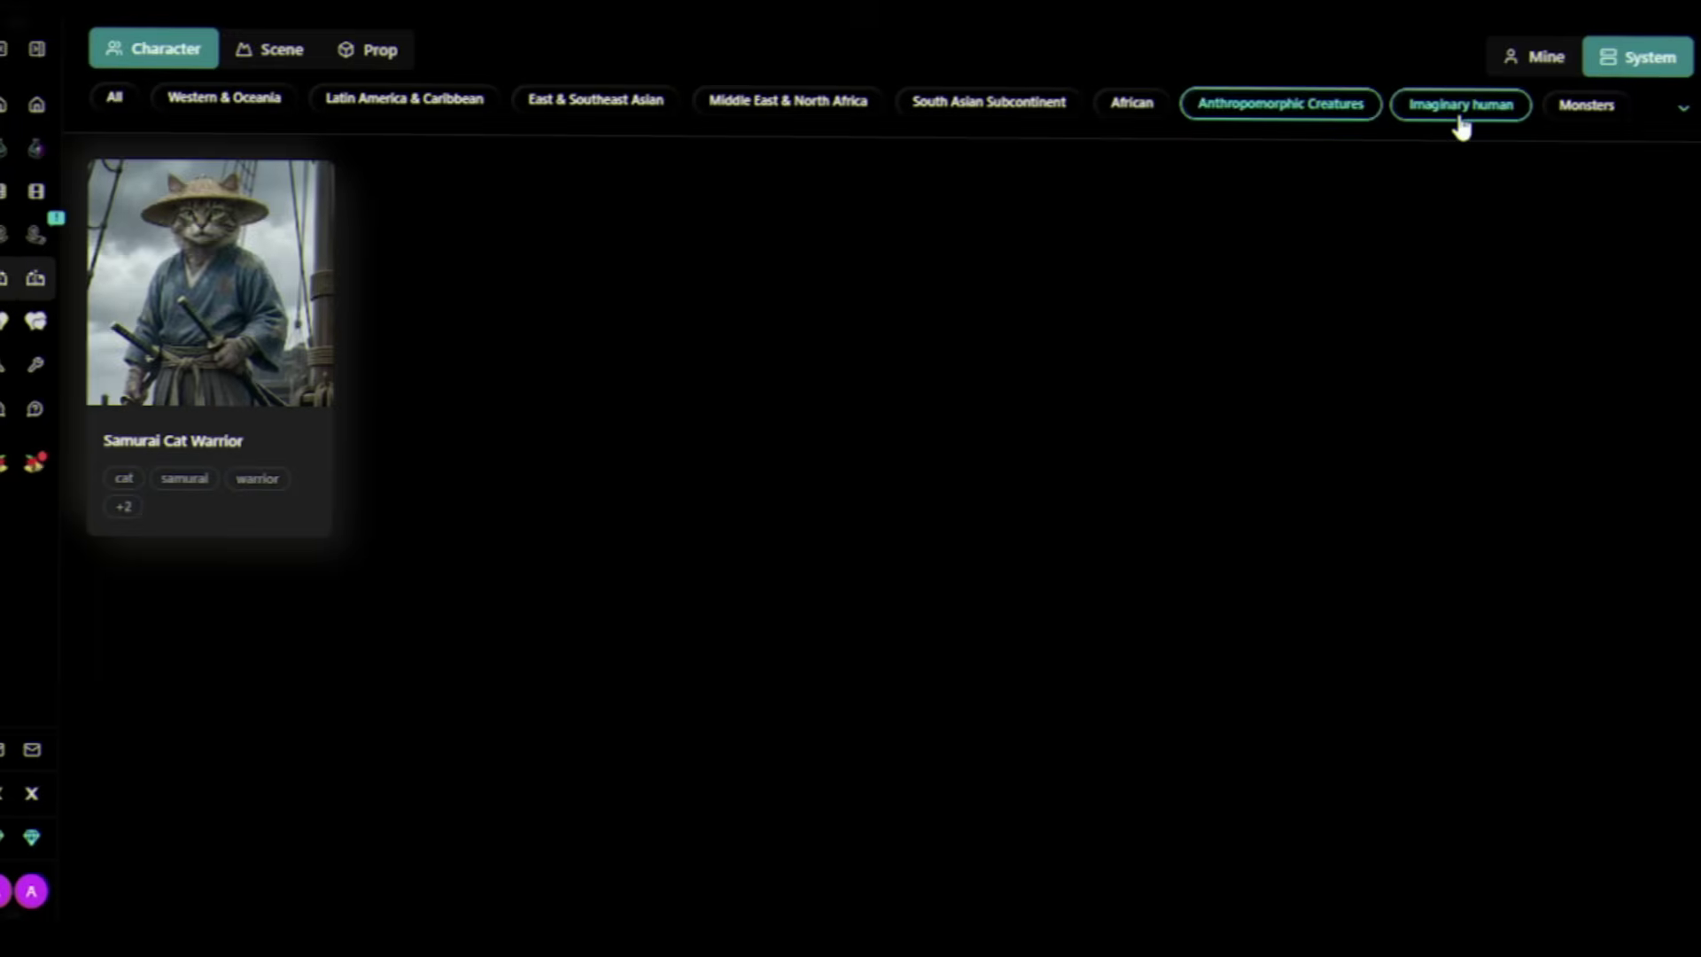
{"action": "left_click", "coordinate": [1460, 111]}
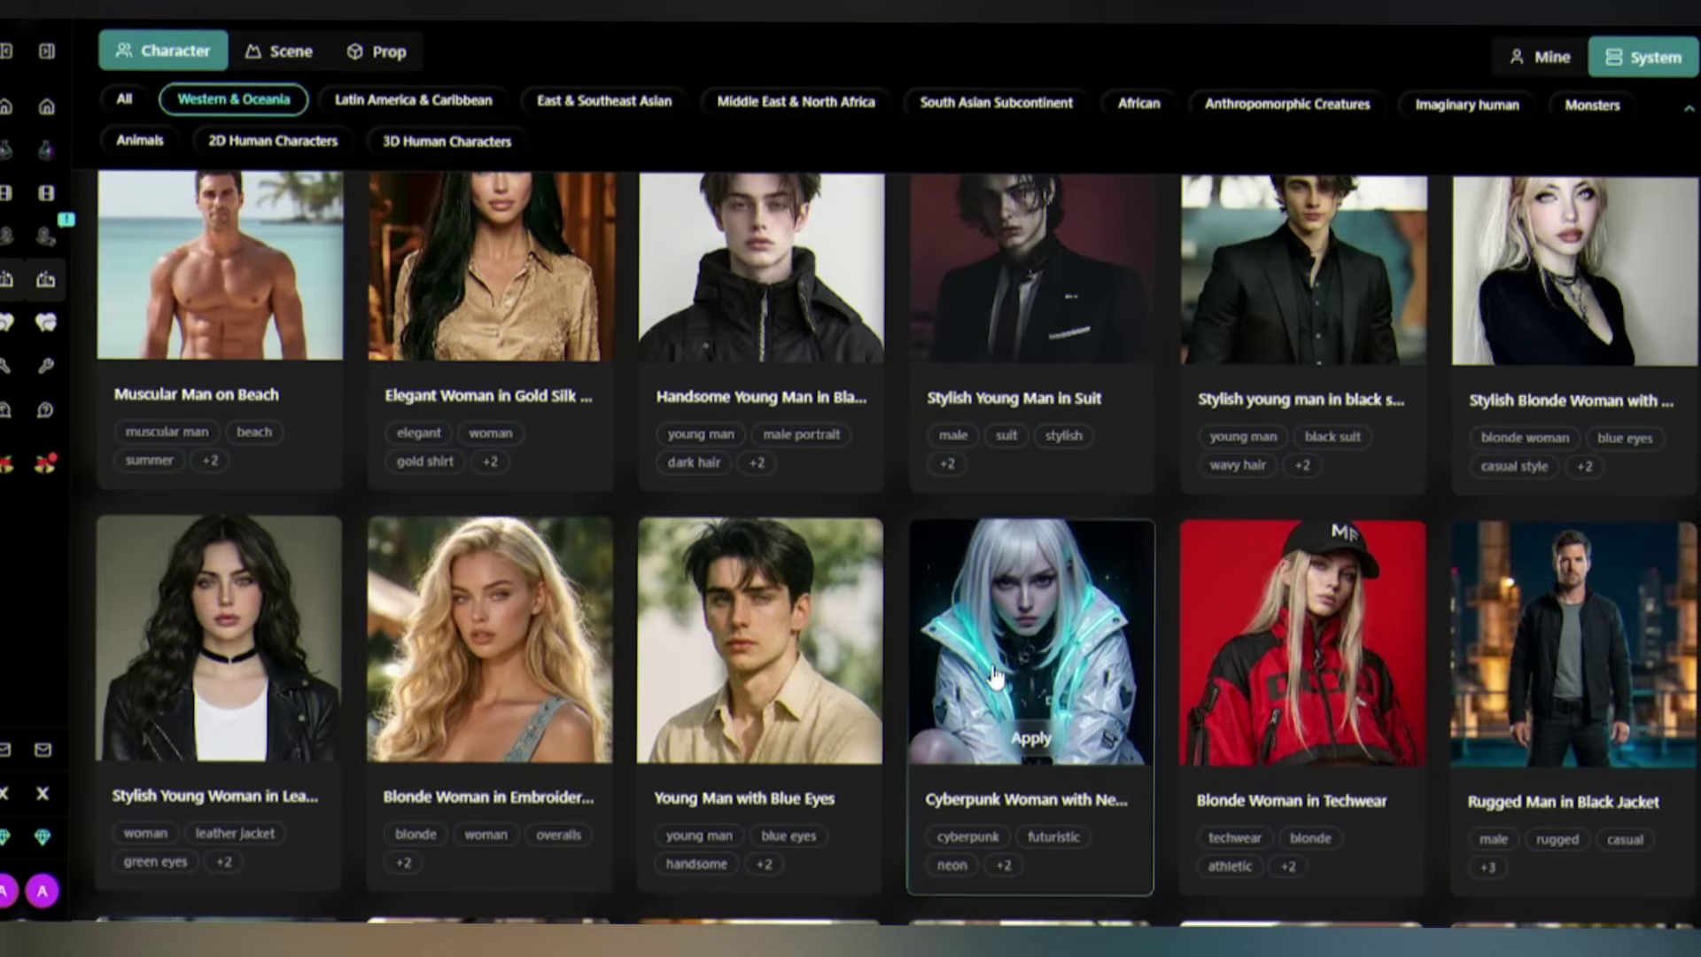
Apply the Cyberpunk Woman character to a new story prompt
{"action": "left_click", "coordinate": [993, 677]}
{"action": "key", "text": "Escape"}
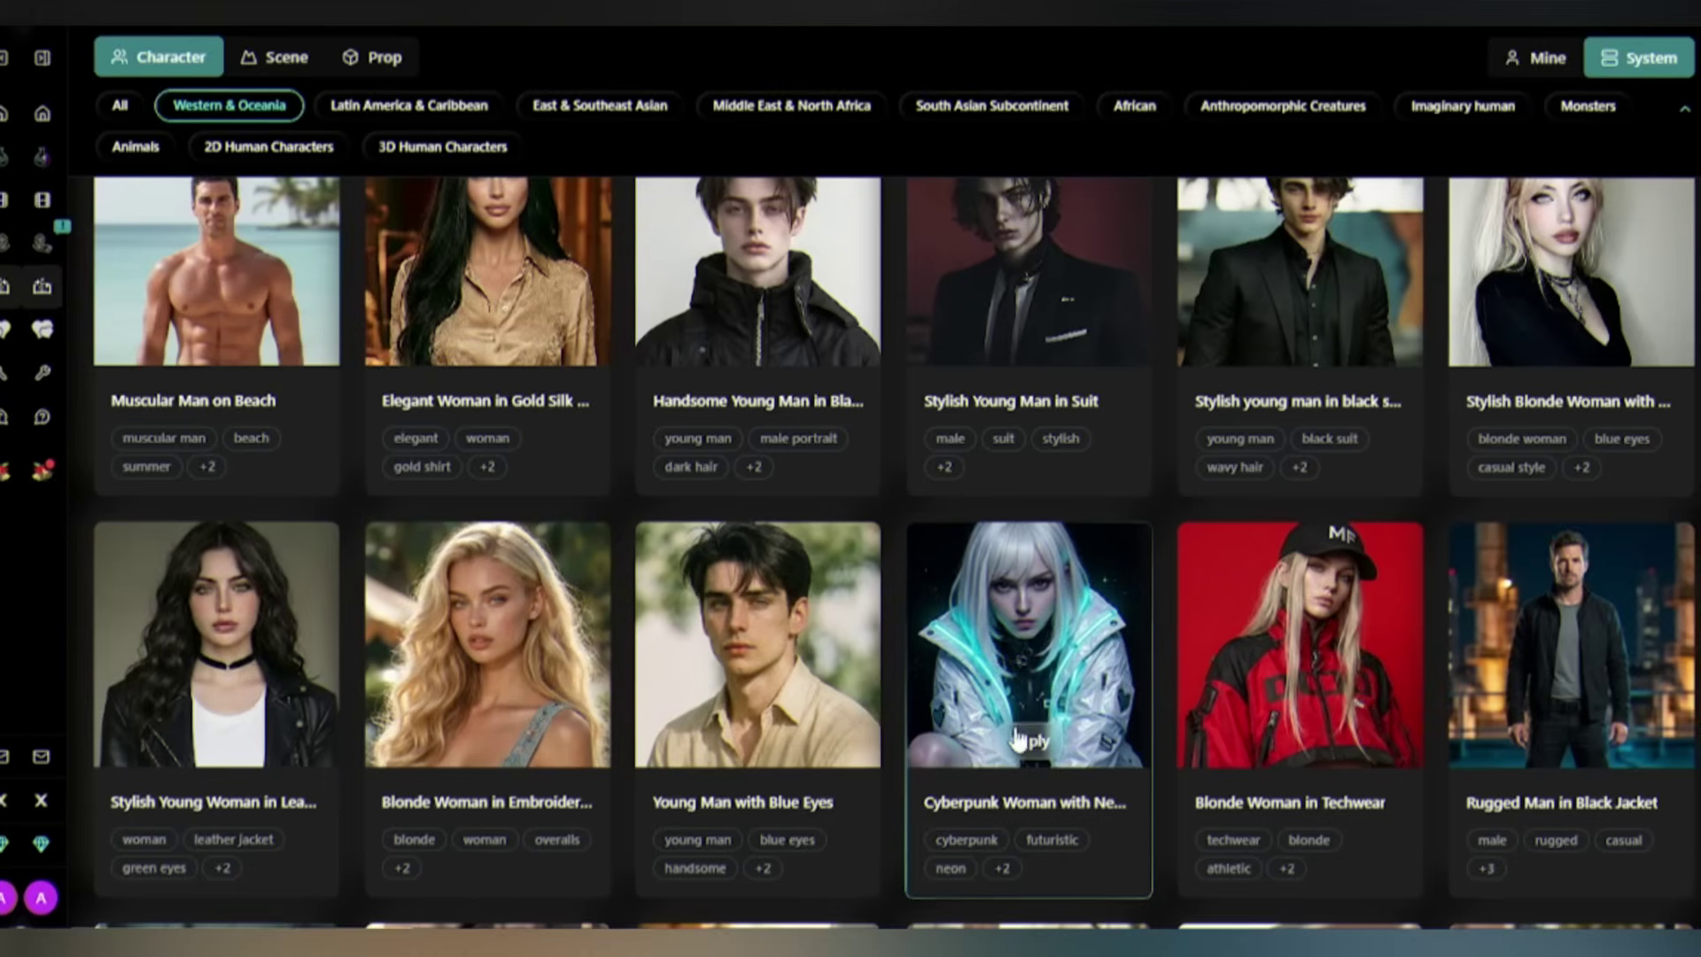
{"action": "left_click", "coordinate": [1030, 740]}
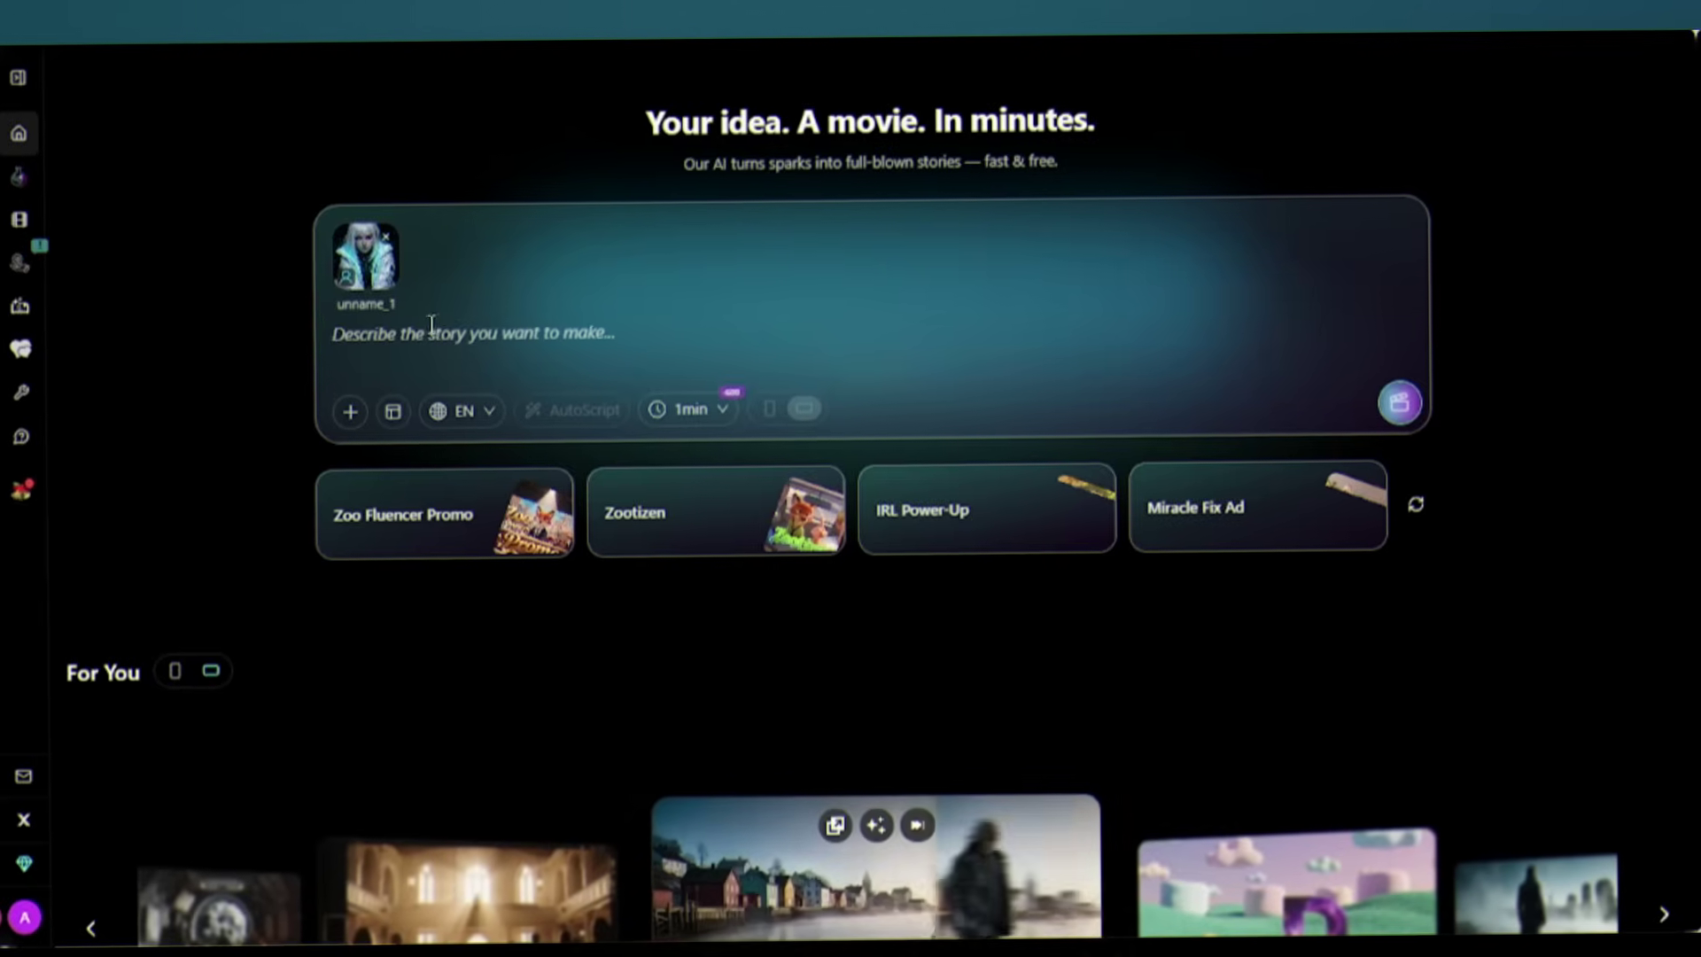
Attach the neon-city scene and the green-and-gold prop from the Material Library
{"action": "left_click", "coordinate": [339, 413]}
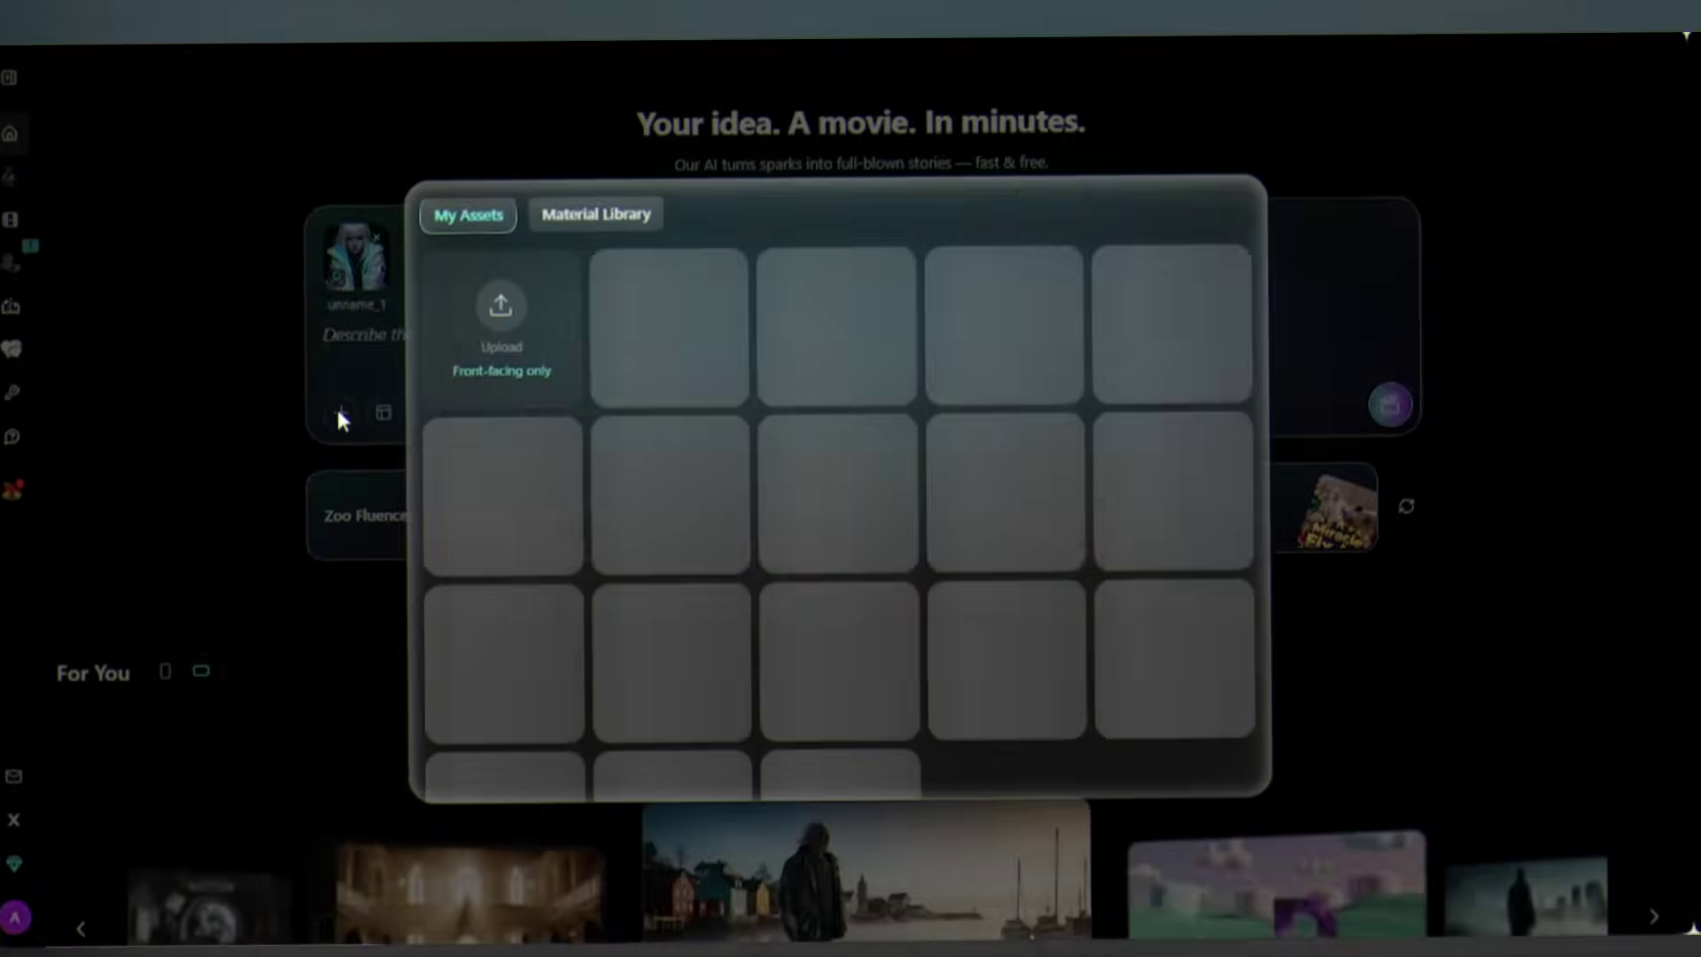
{"action": "left_click", "coordinate": [603, 212]}
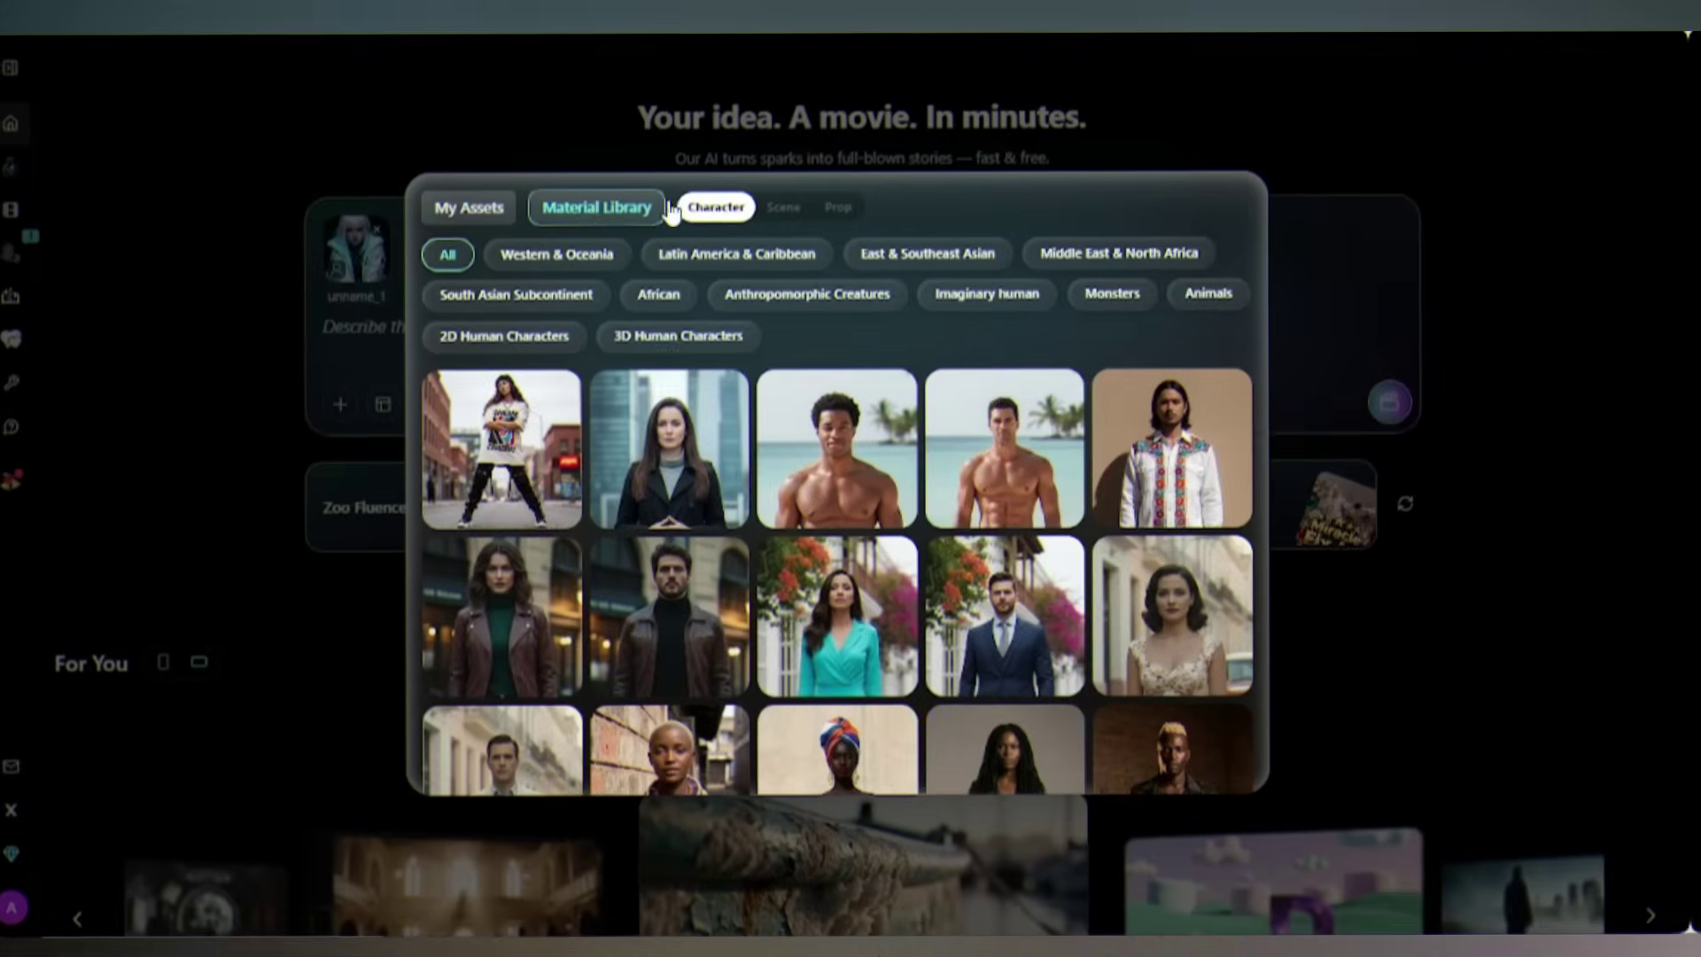
{"action": "left_click", "coordinate": [783, 209]}
{"action": "left_click", "coordinate": [1014, 448]}
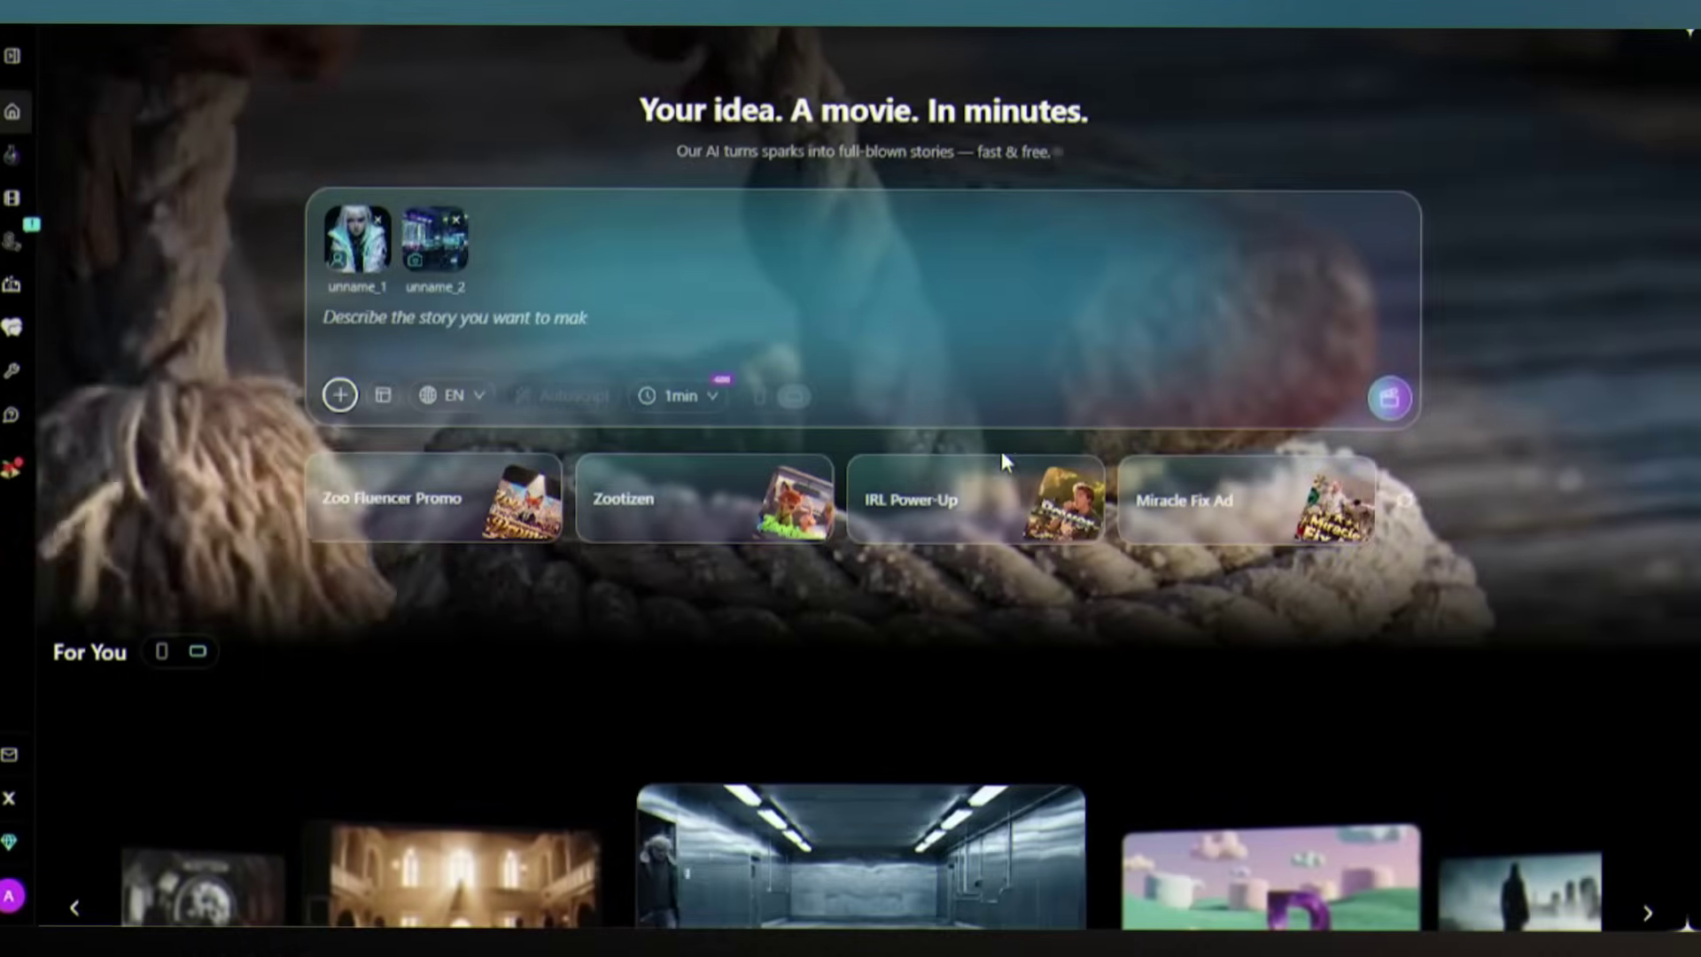
{"action": "left_click", "coordinate": [339, 397]}
{"action": "left_click", "coordinate": [838, 205]}
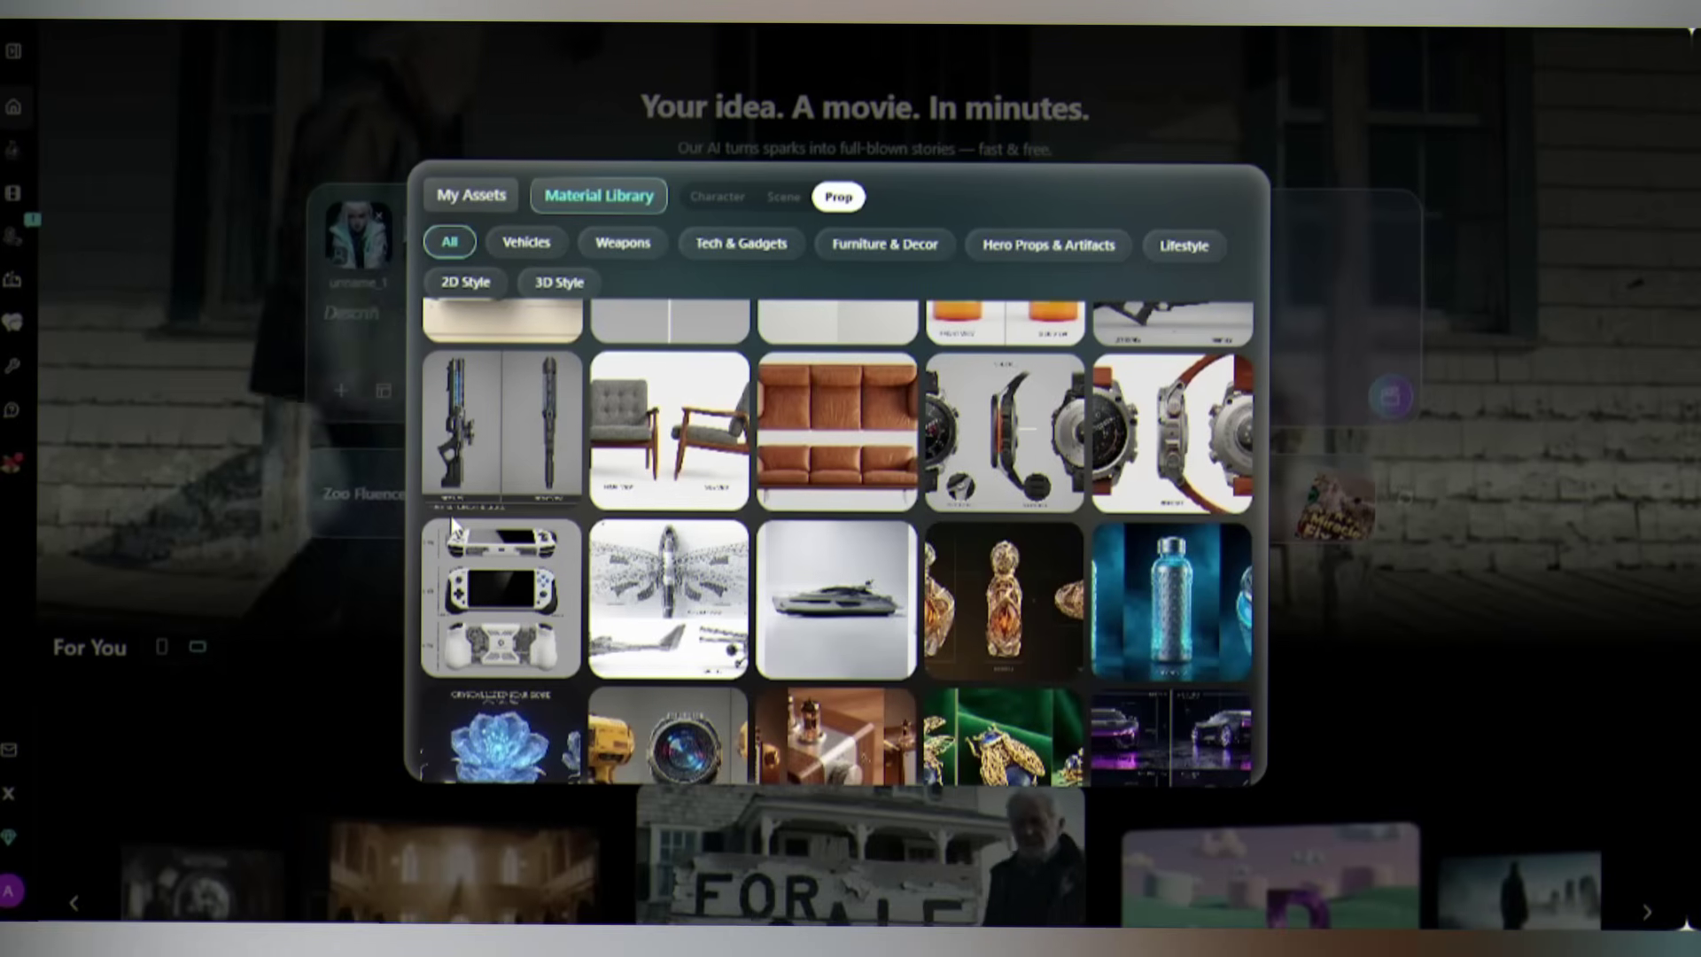
{"action": "left_click", "coordinate": [978, 757]}
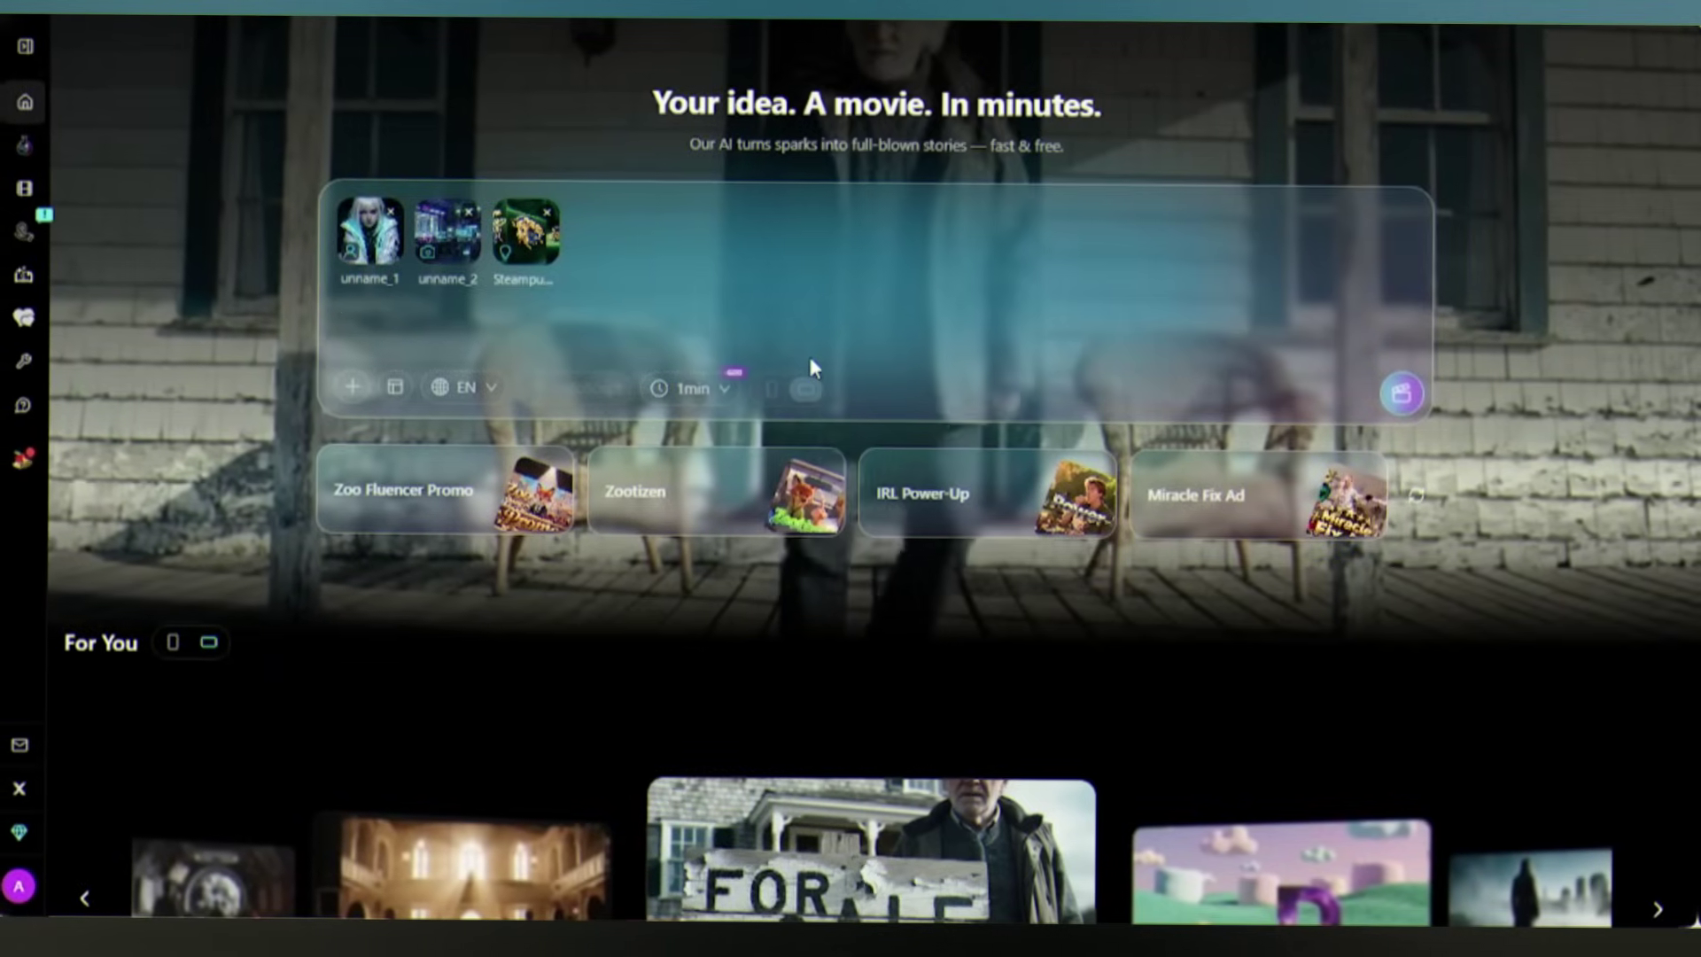
Paste the story of the hacker stealing a mechanical bee into the Describe box
{"action": "left_click", "coordinate": [817, 359]}
{"action": "type", "text": "A skilled hacker sits in her neon-lit command center surrounded by glowing screens, holding a stolen mechanical bee containing encrypted corporate data."}
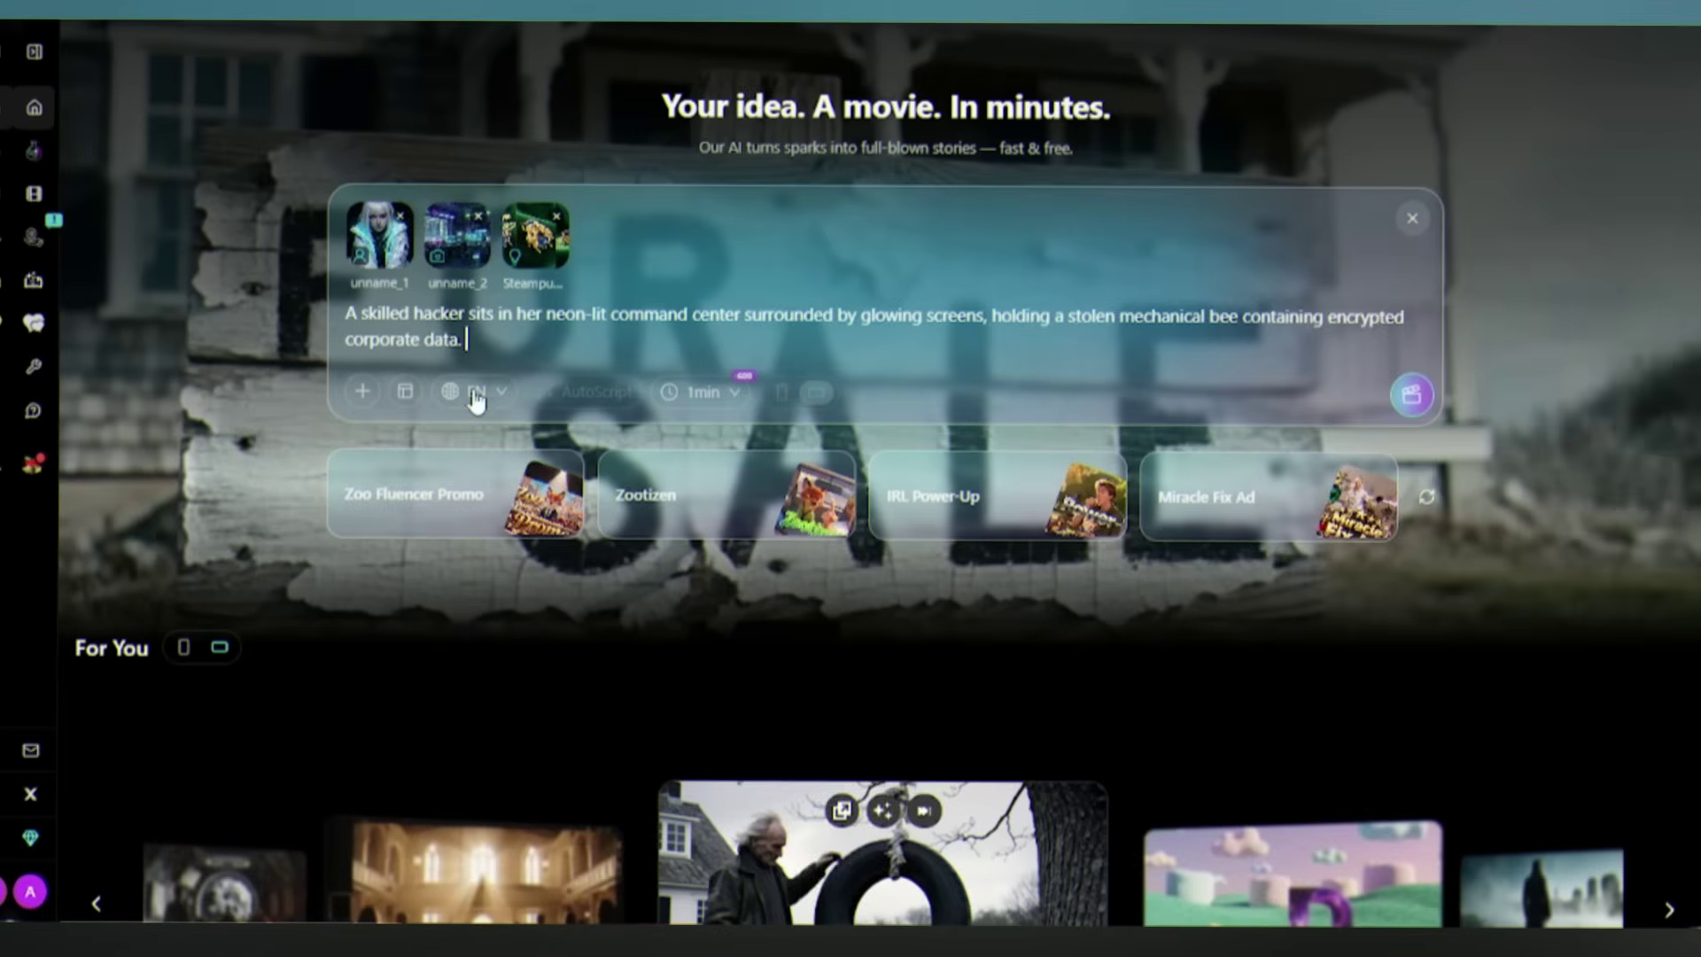
{"action": "left_click_drag", "start_coordinate": [413, 317], "coordinate": [1410, 319]}
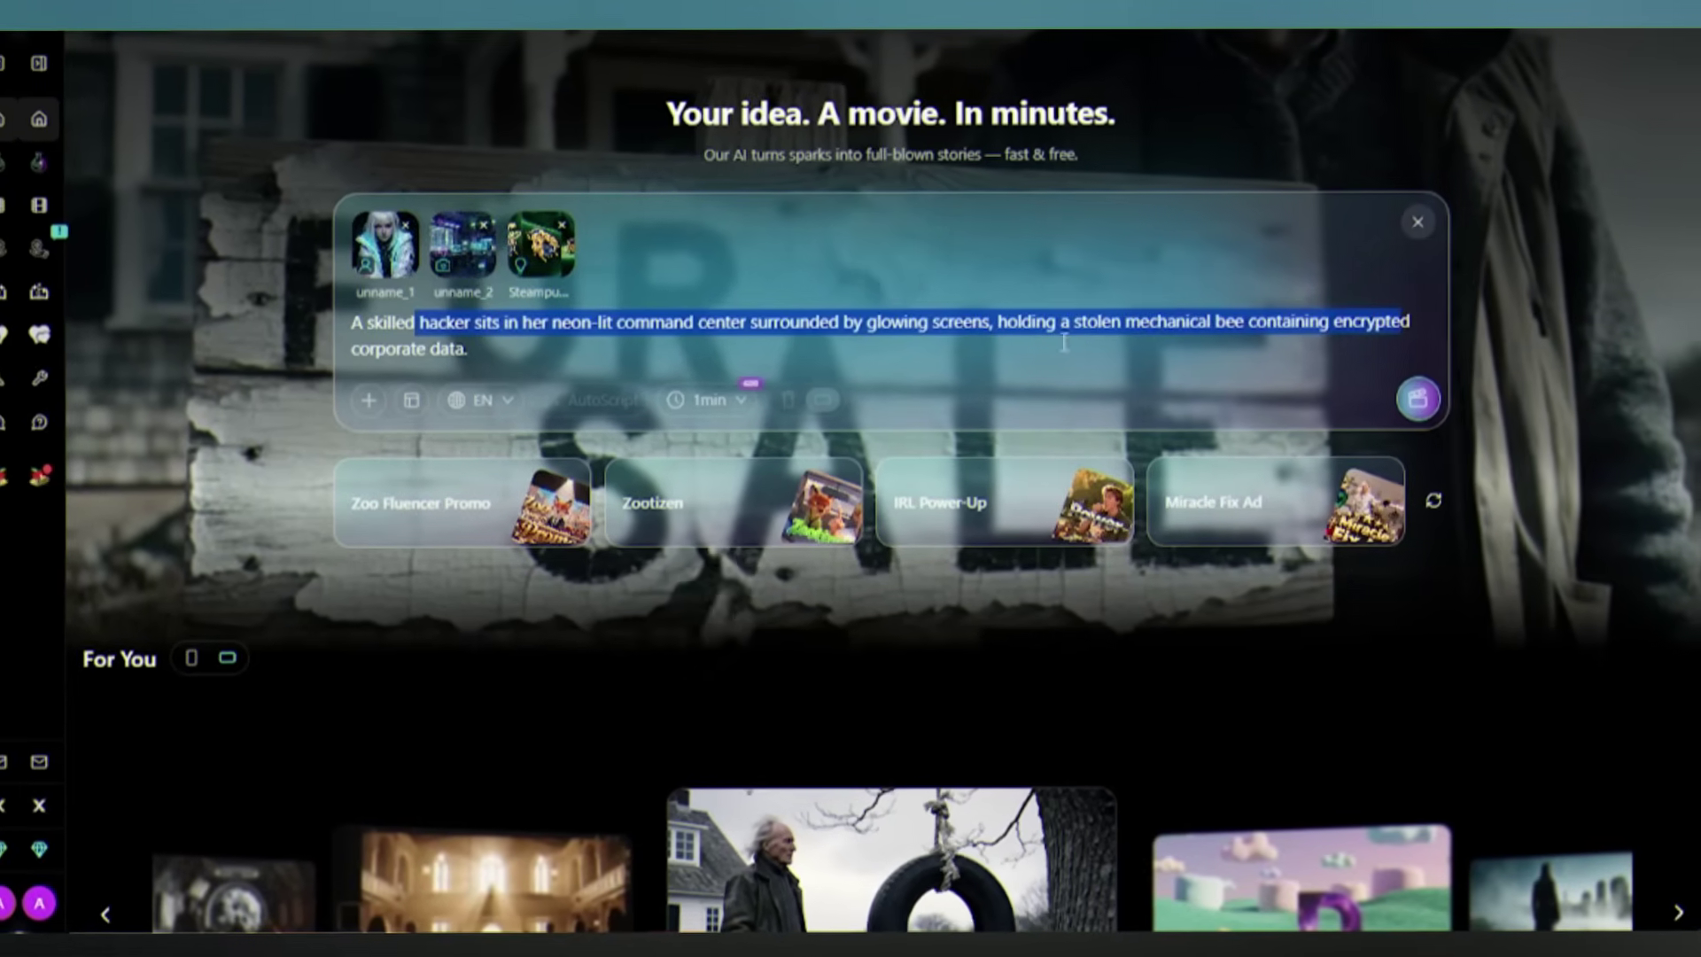
{"action": "key", "text": "ctrl+End"}
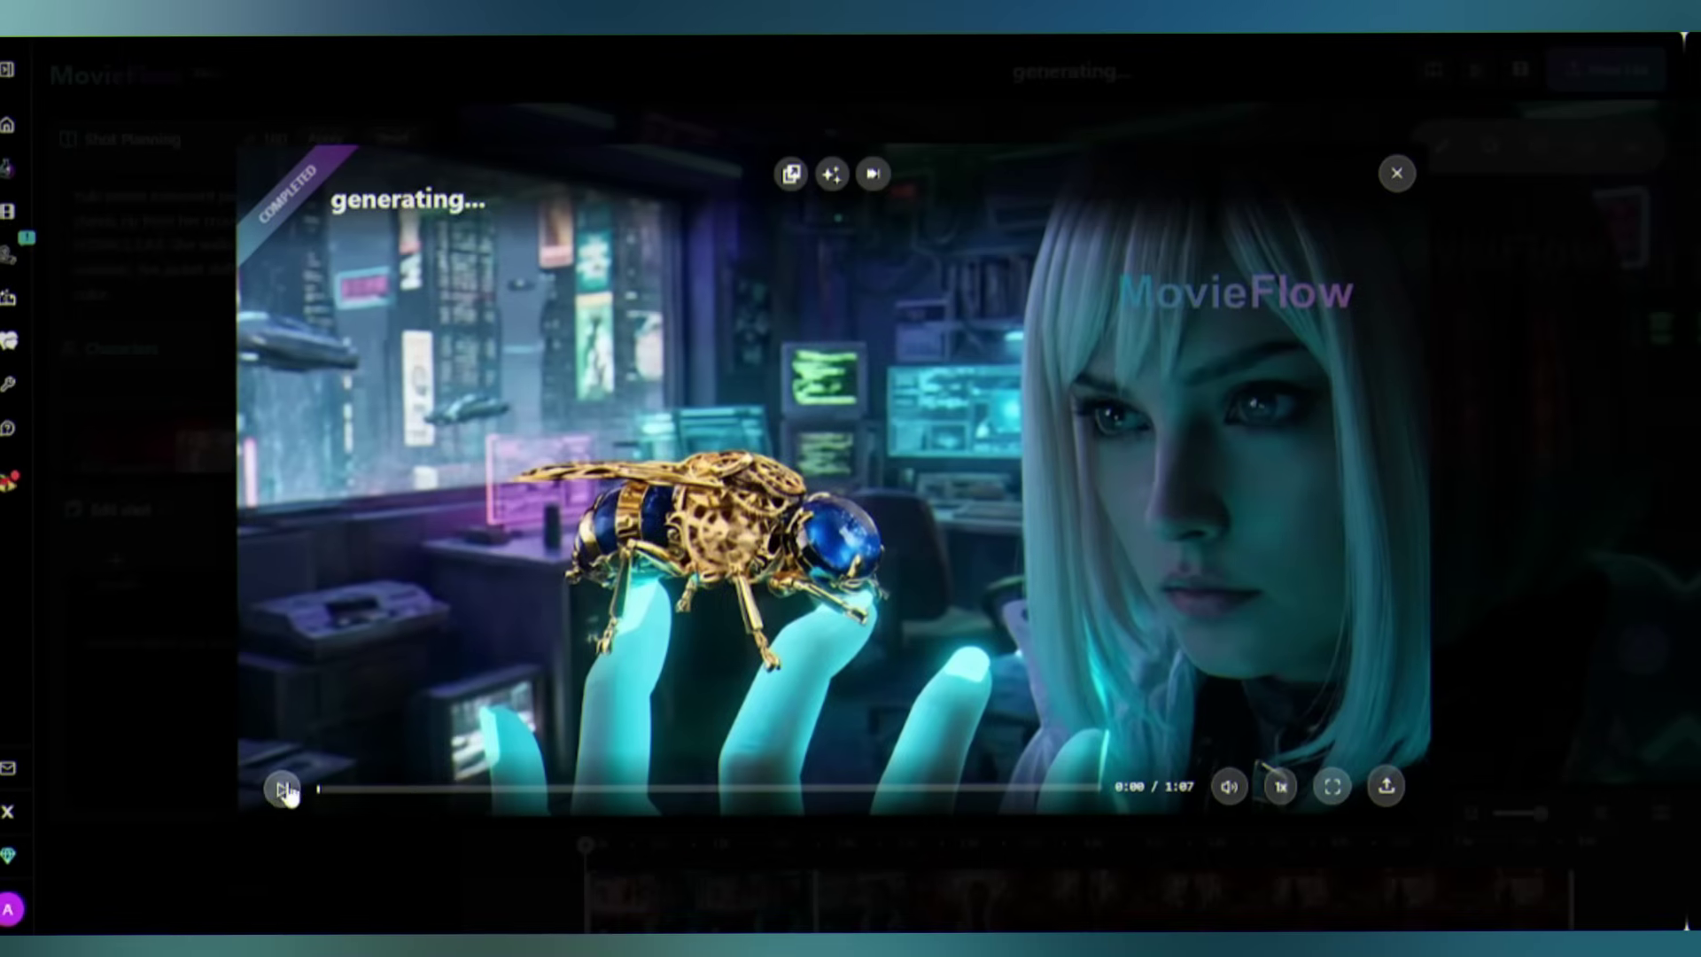
Play the finished 1:07 cyberpunk hacker movie in the player
{"action": "left_click", "coordinate": [283, 788]}
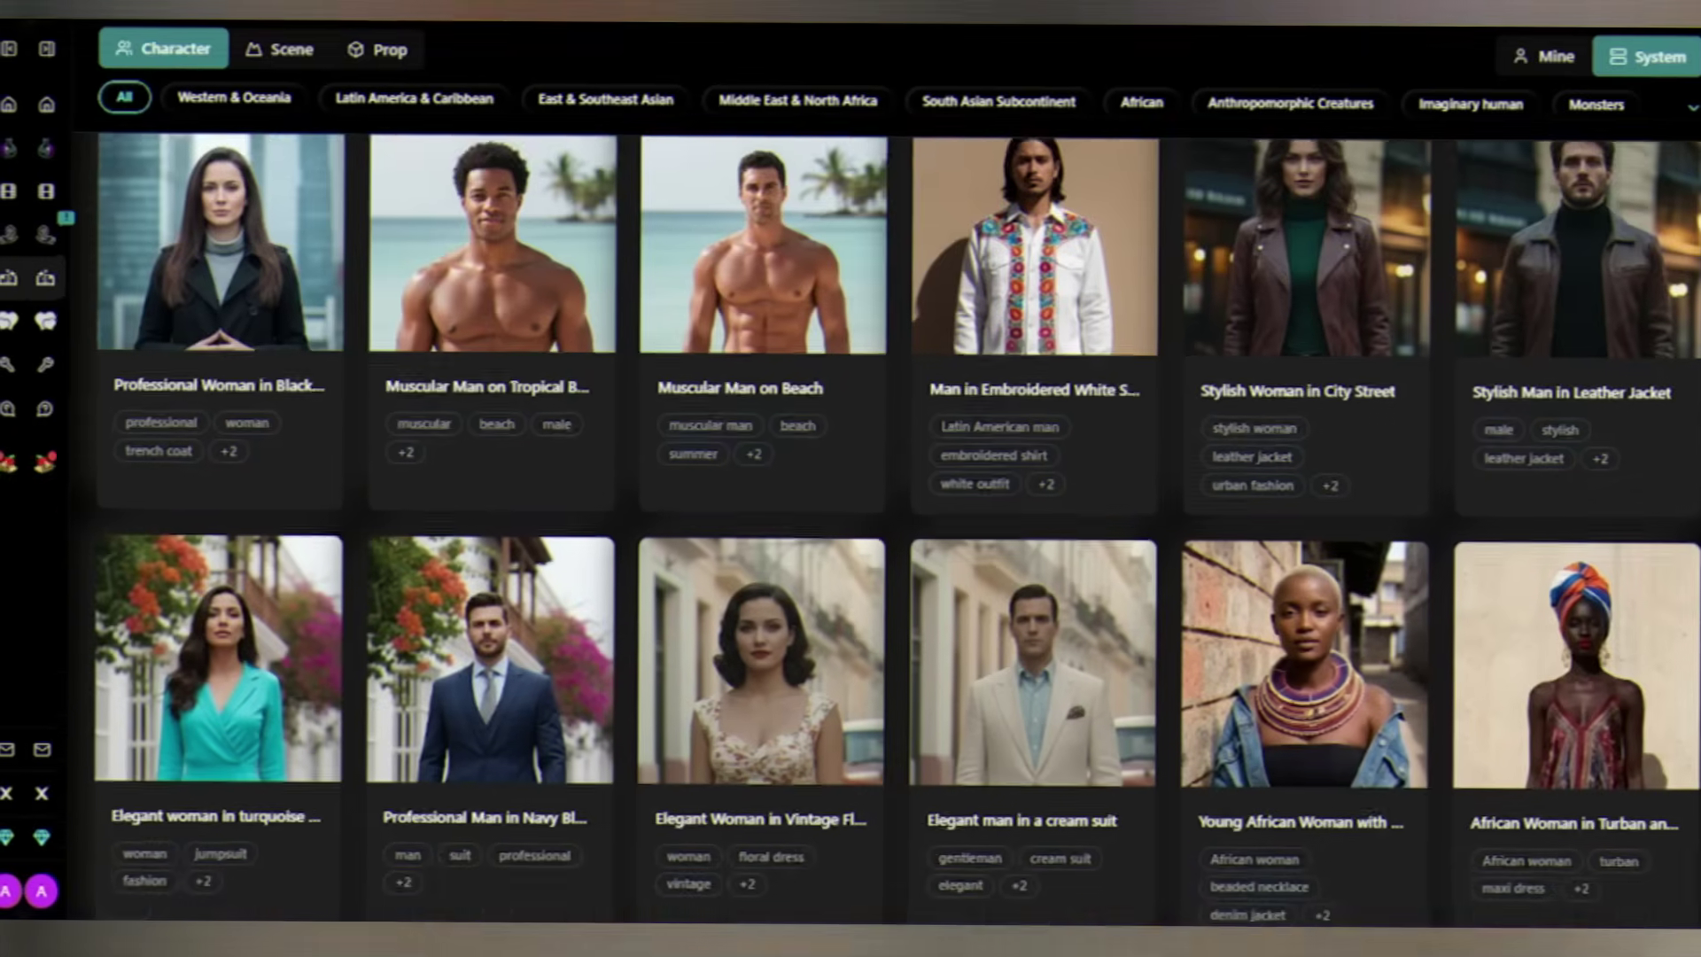
{"action": "scroll", "coordinate": [886, 532], "scroll_direction": "down", "scroll_amount": 3}
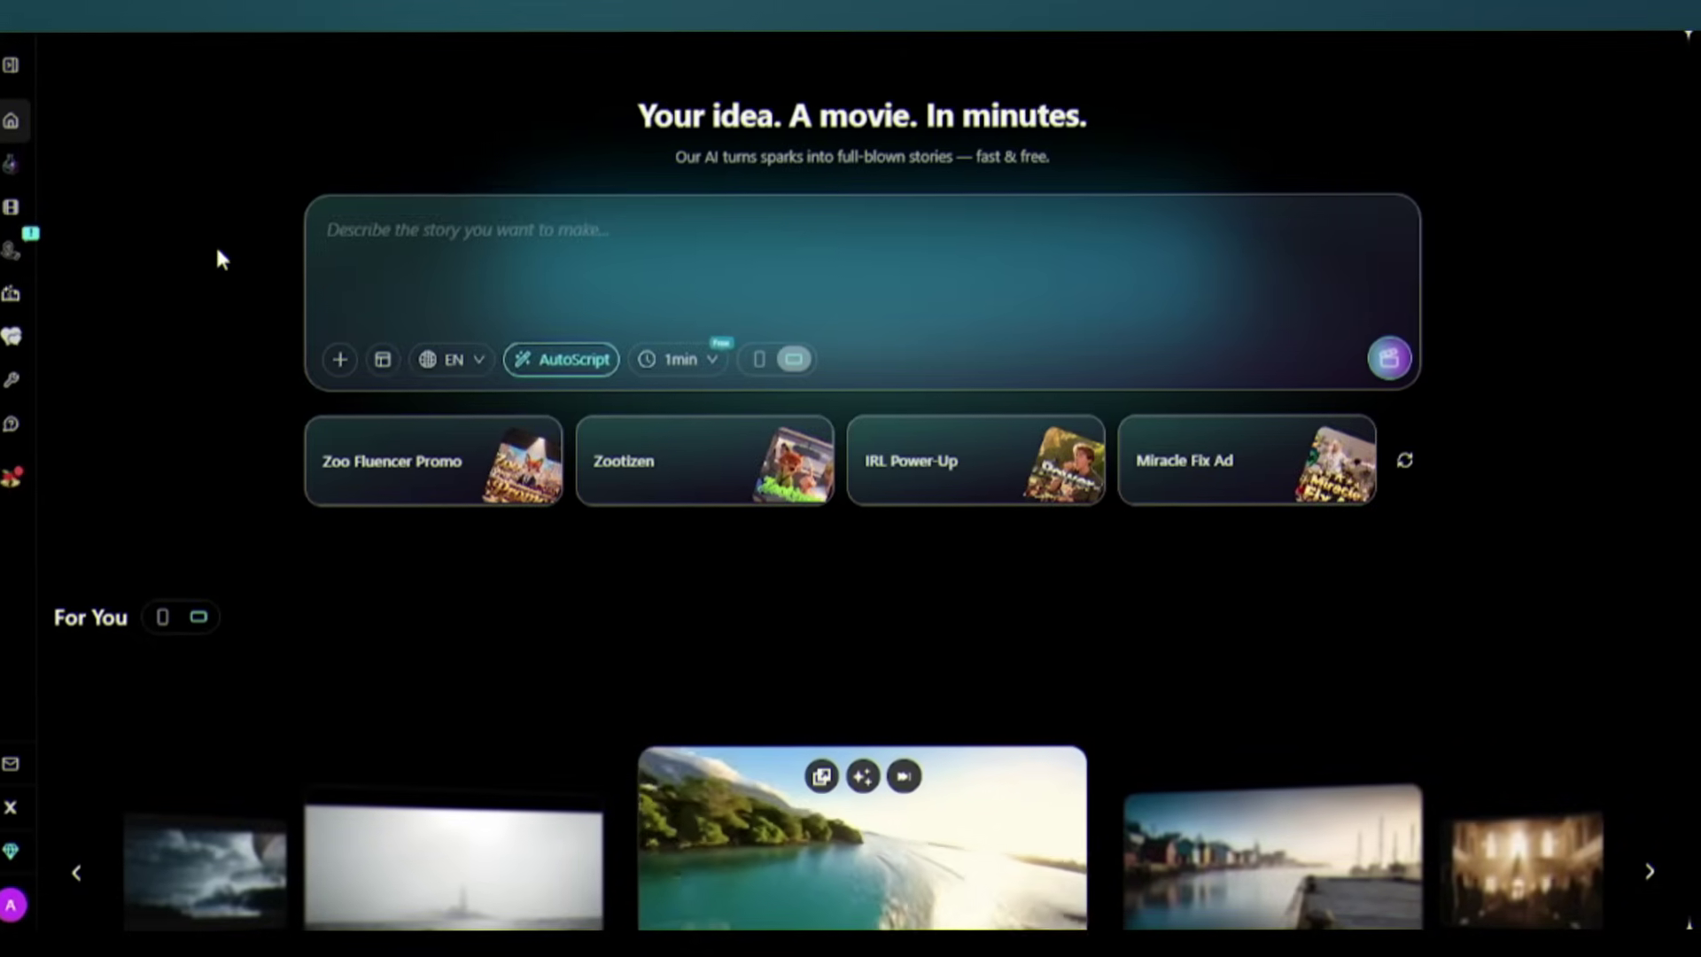
Show the Inspiration Lab's Commercial templates and page to the set with Food & Drink Commercial
{"action": "scroll", "coordinate": [1619, 339], "scroll_direction": "down", "scroll_amount": 5}
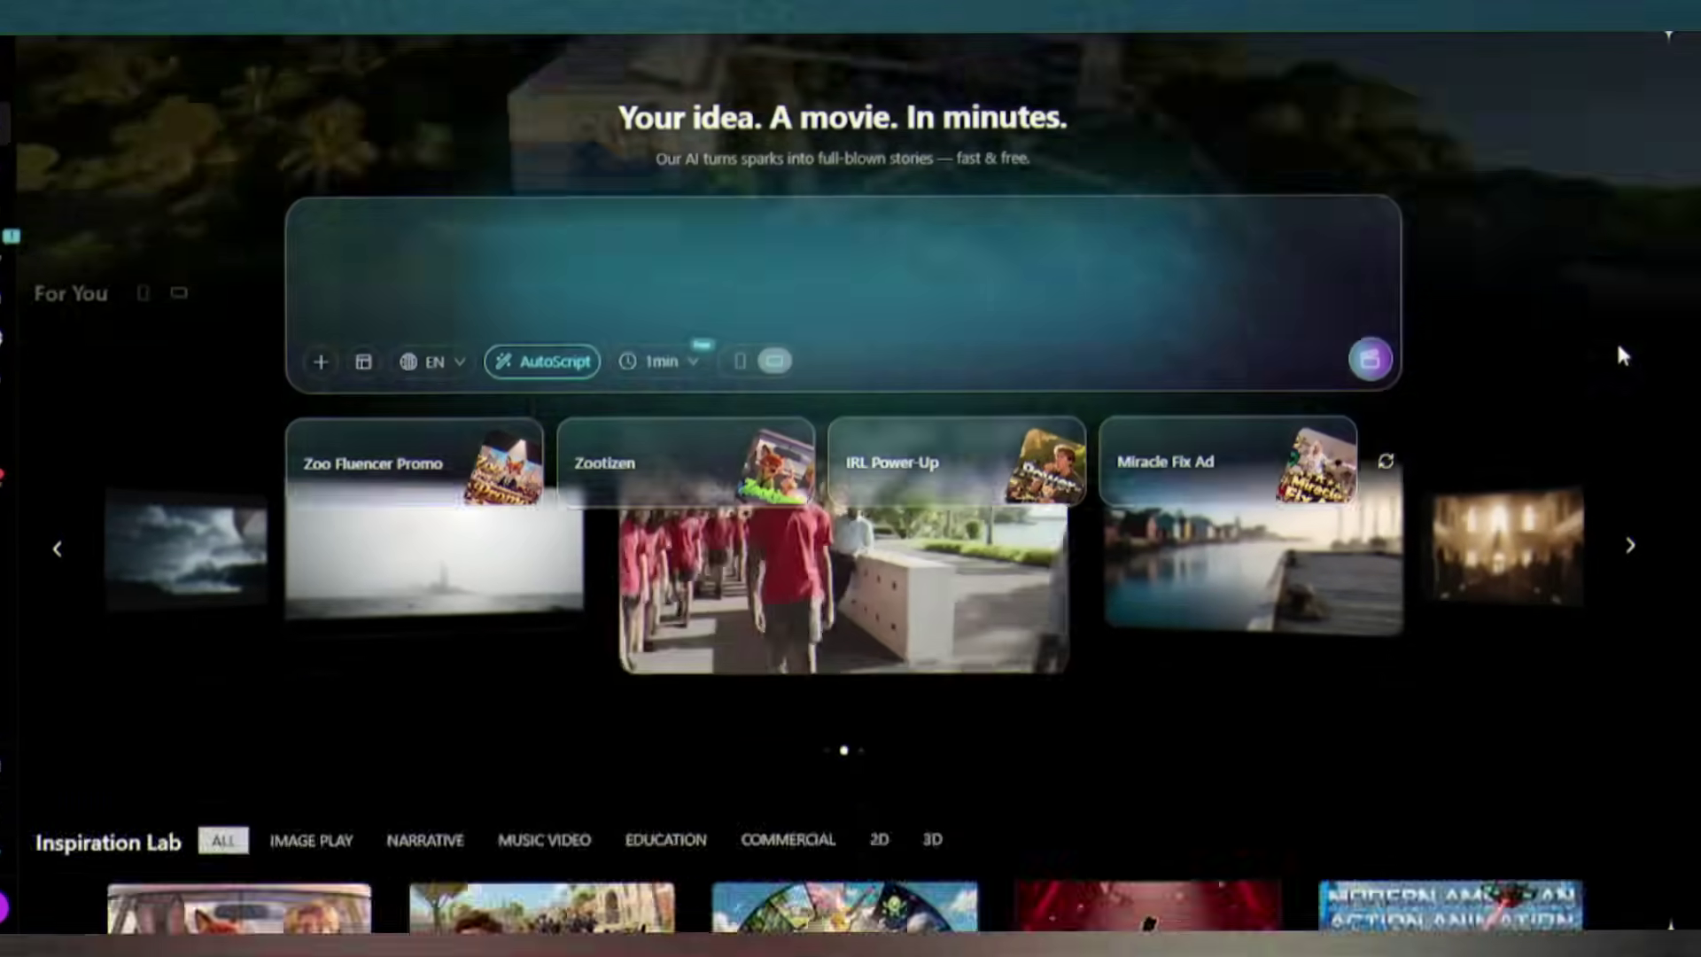
{"action": "scroll", "coordinate": [1616, 355], "scroll_direction": "down", "scroll_amount": 3}
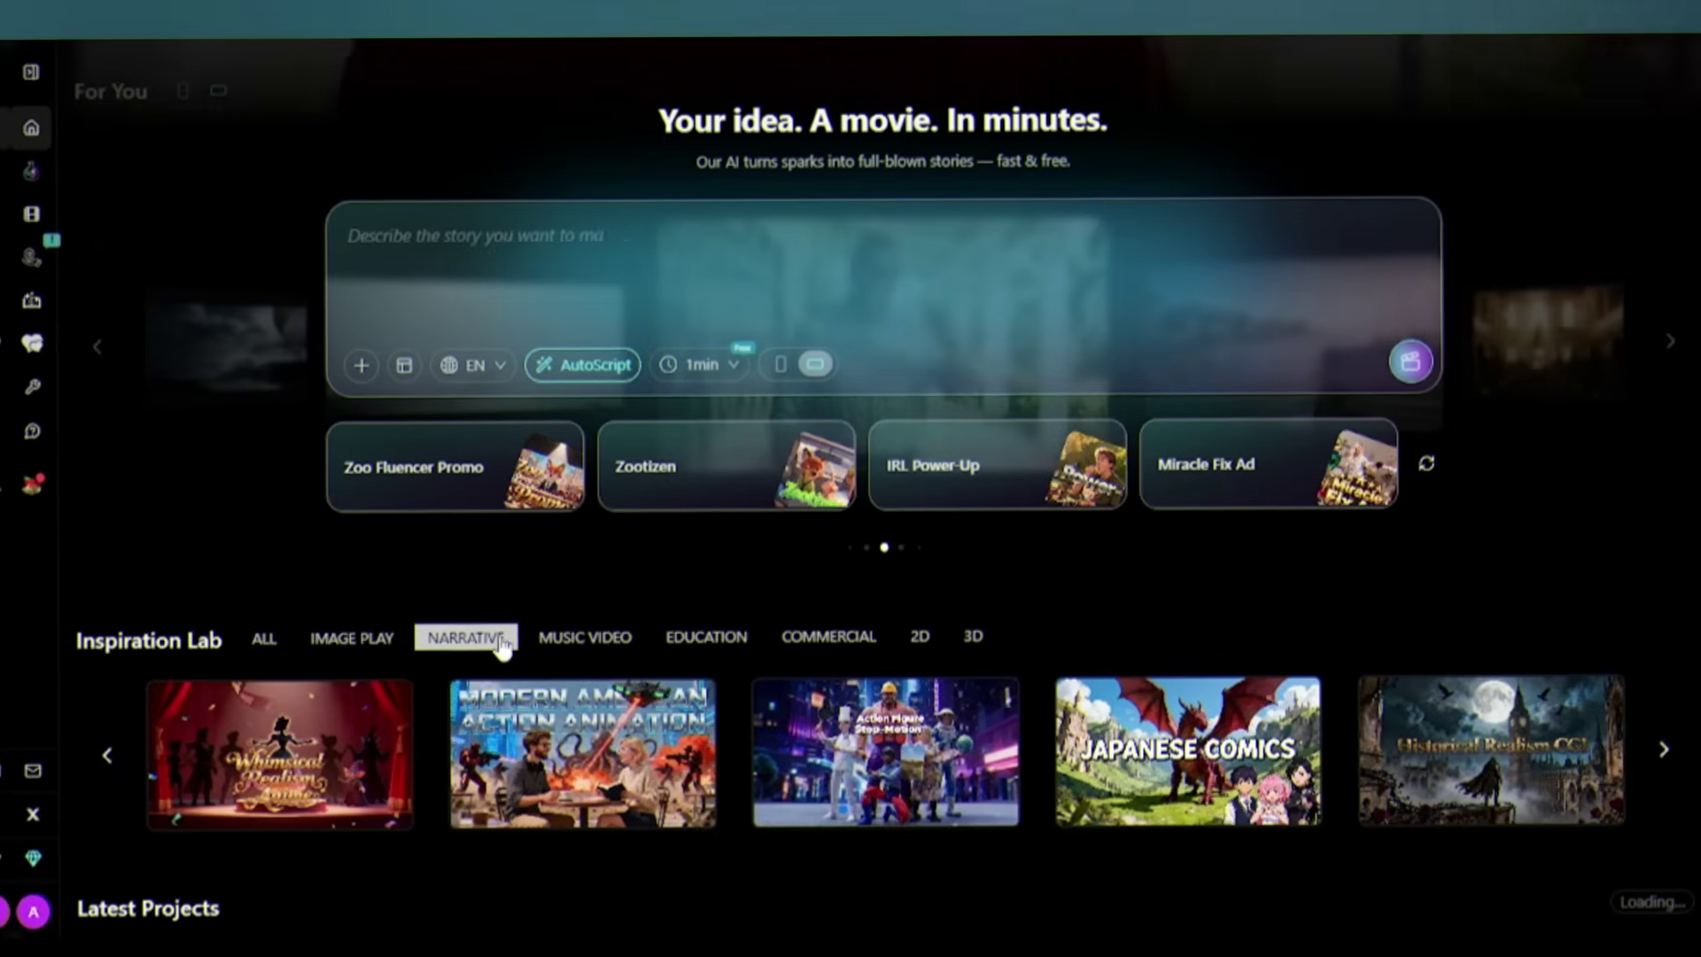
{"action": "left_click", "coordinate": [715, 635]}
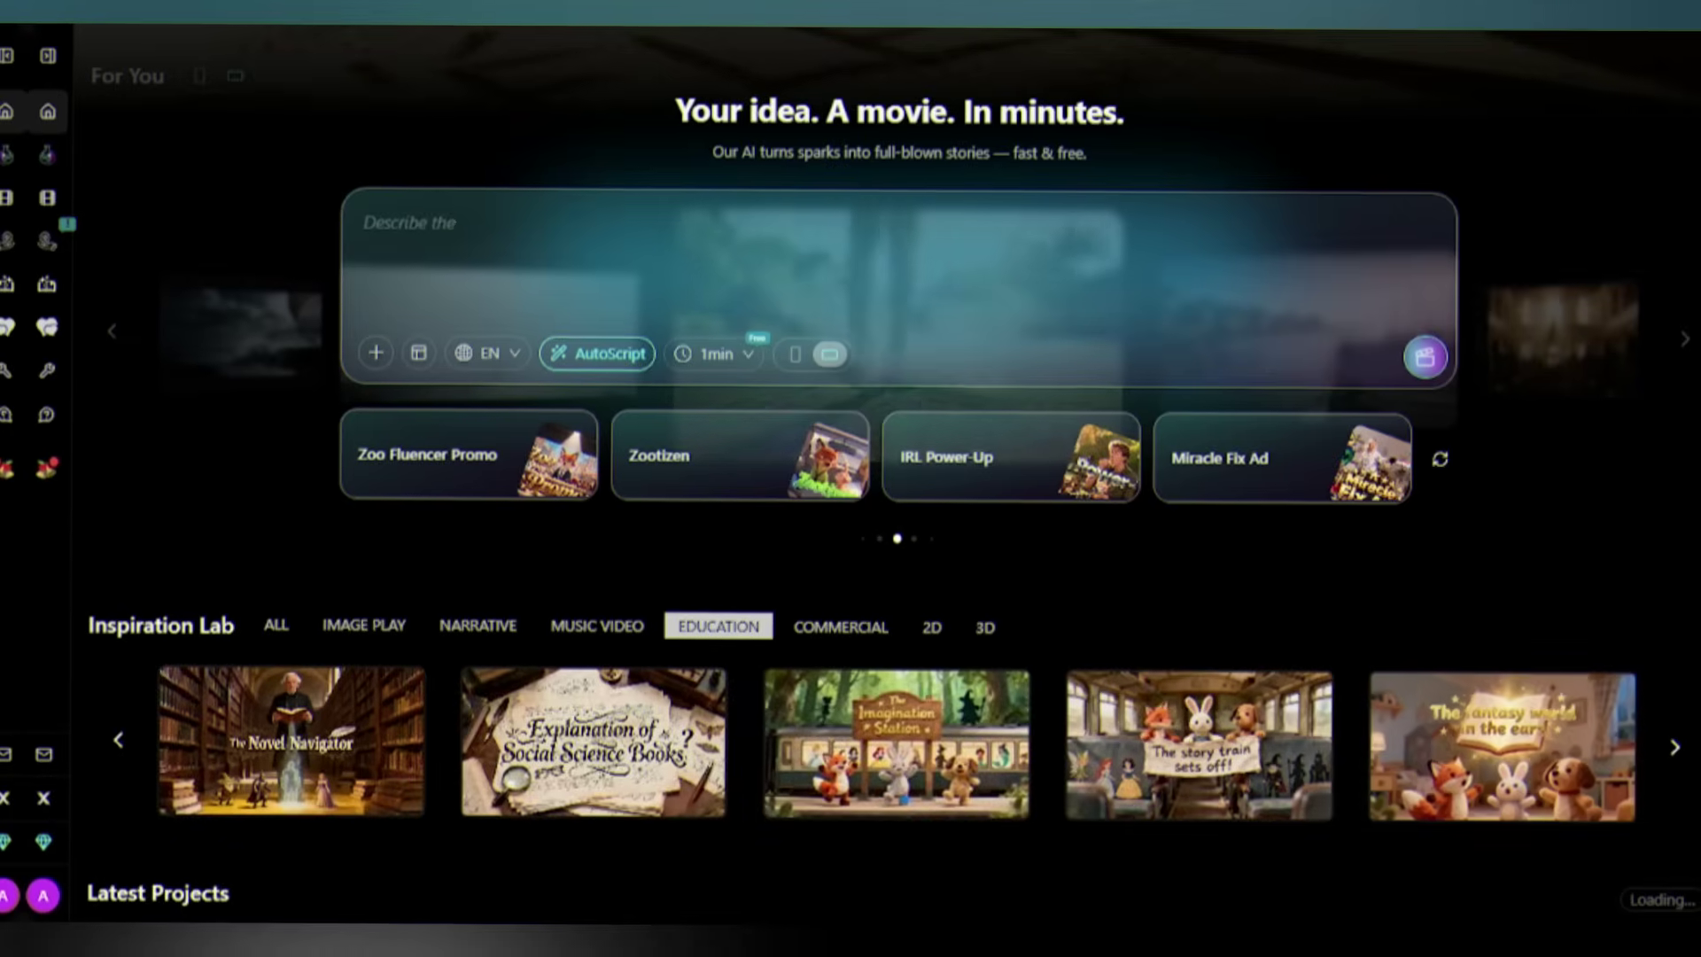
{"action": "left_click", "coordinate": [825, 636]}
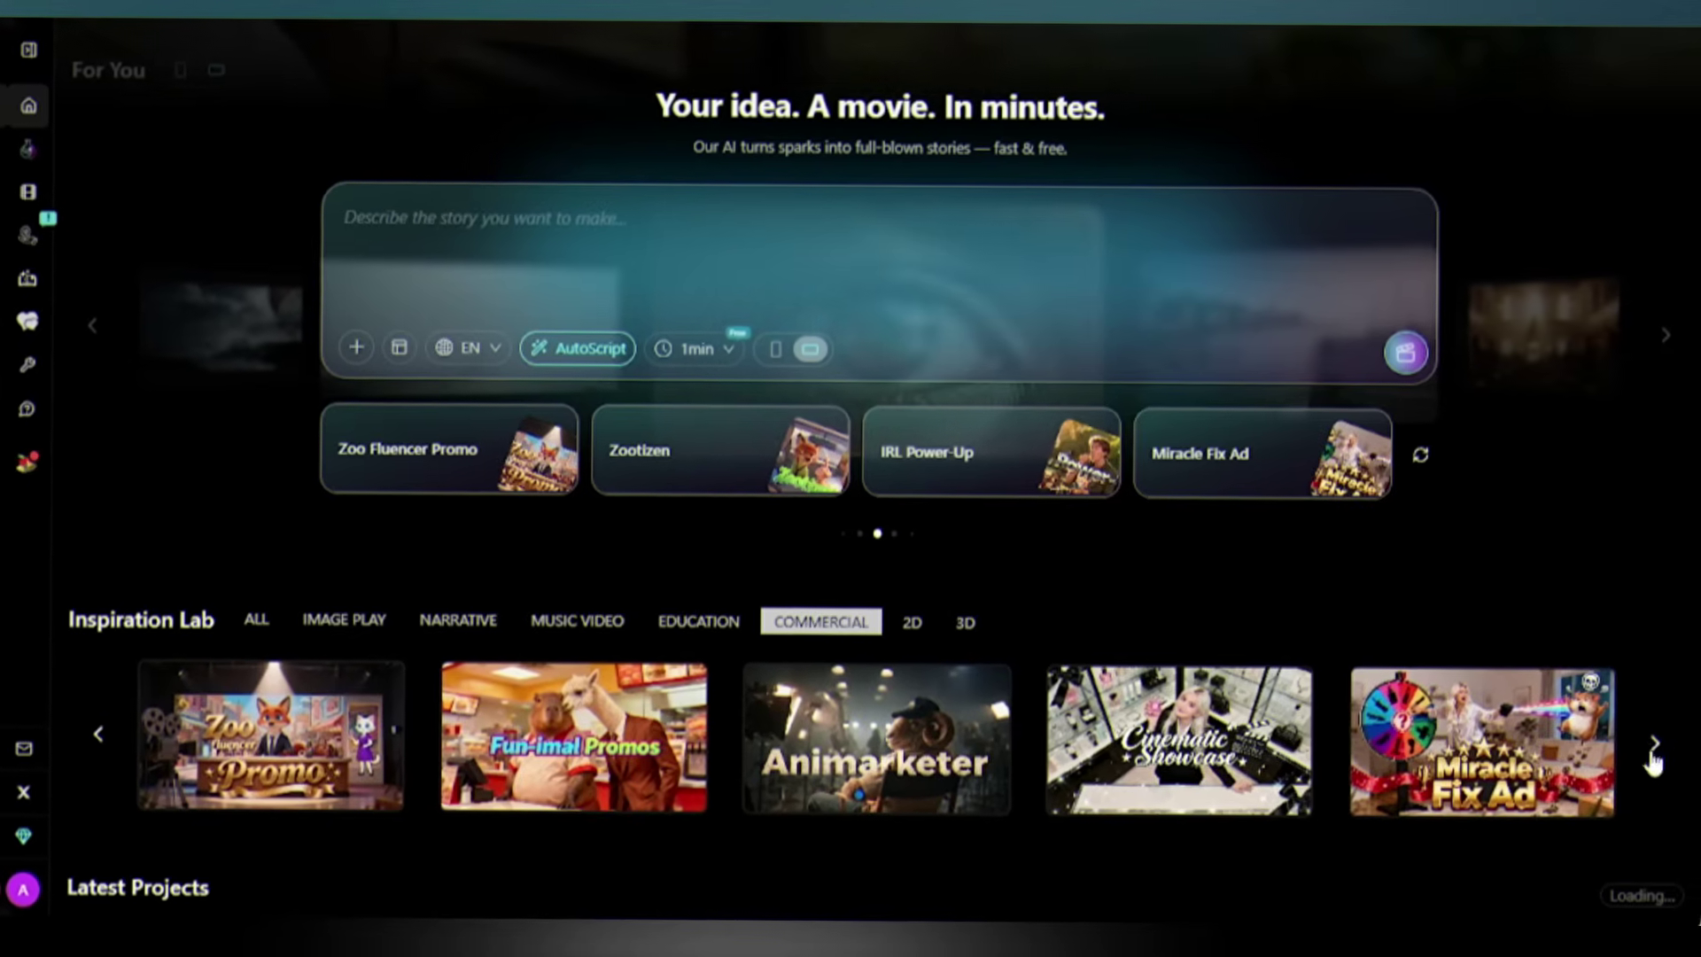
{"action": "left_click", "coordinate": [1652, 751]}
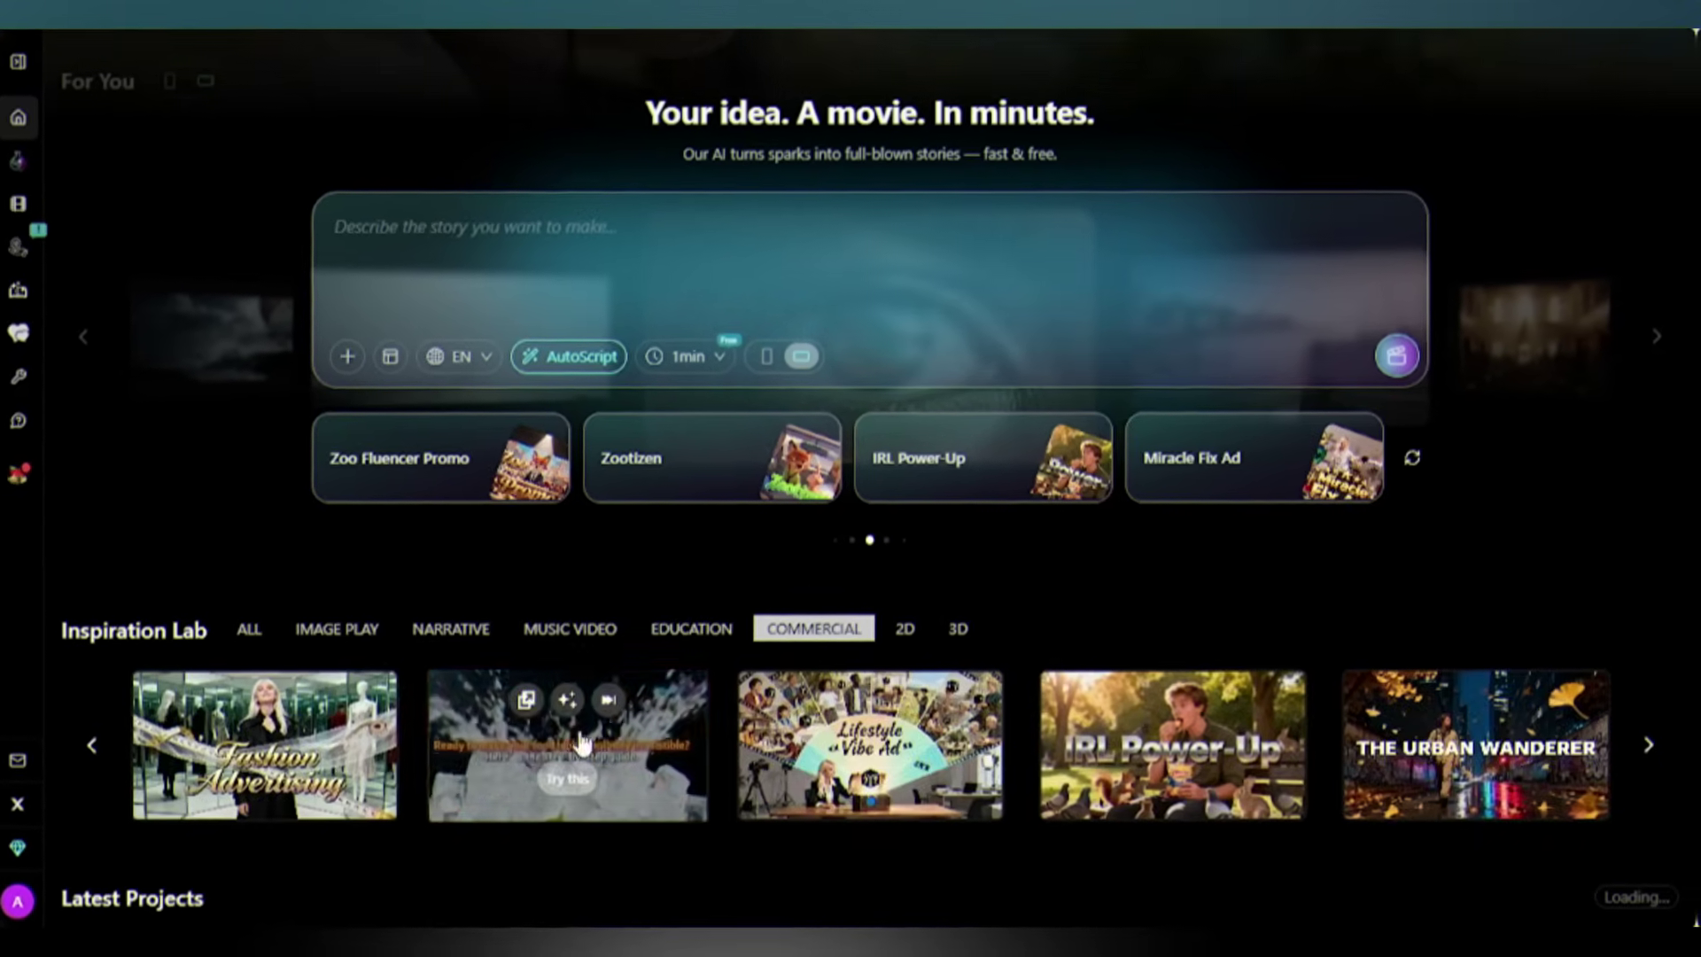
Load the Food & Drink Commercial template and upload coffee.png as its product image
{"action": "left_click", "coordinate": [567, 778]}
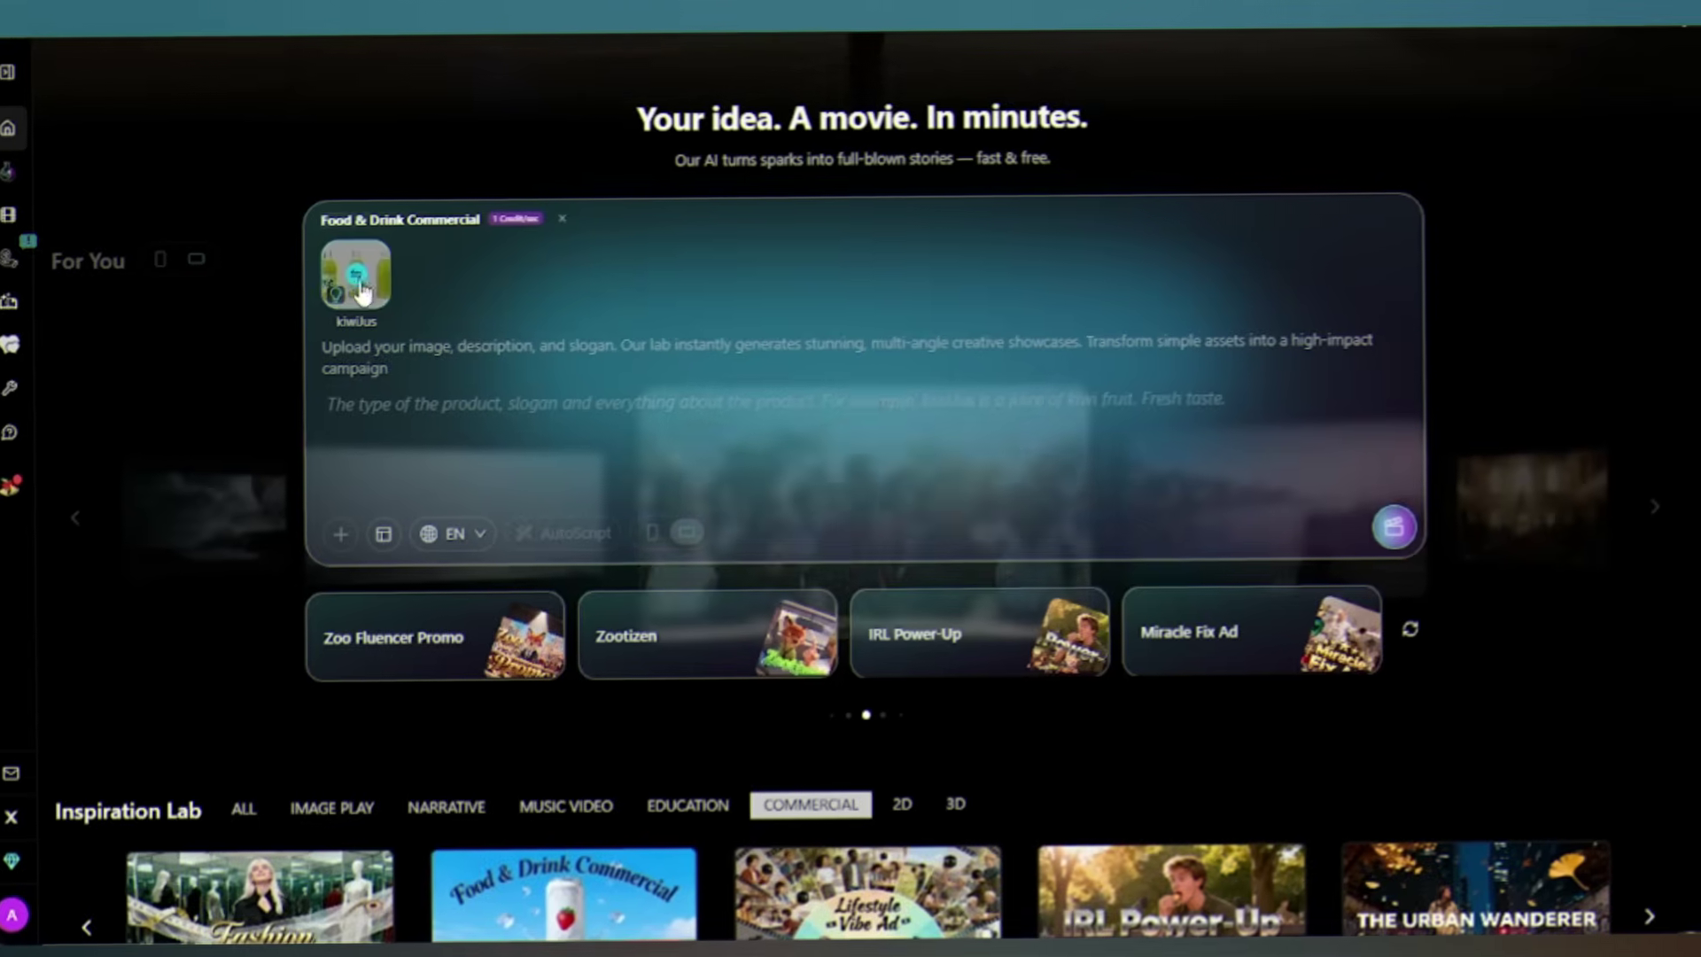
{"action": "left_click", "coordinate": [361, 290]}
{"action": "left_click", "coordinate": [497, 333]}
{"action": "left_click", "coordinate": [311, 510]}
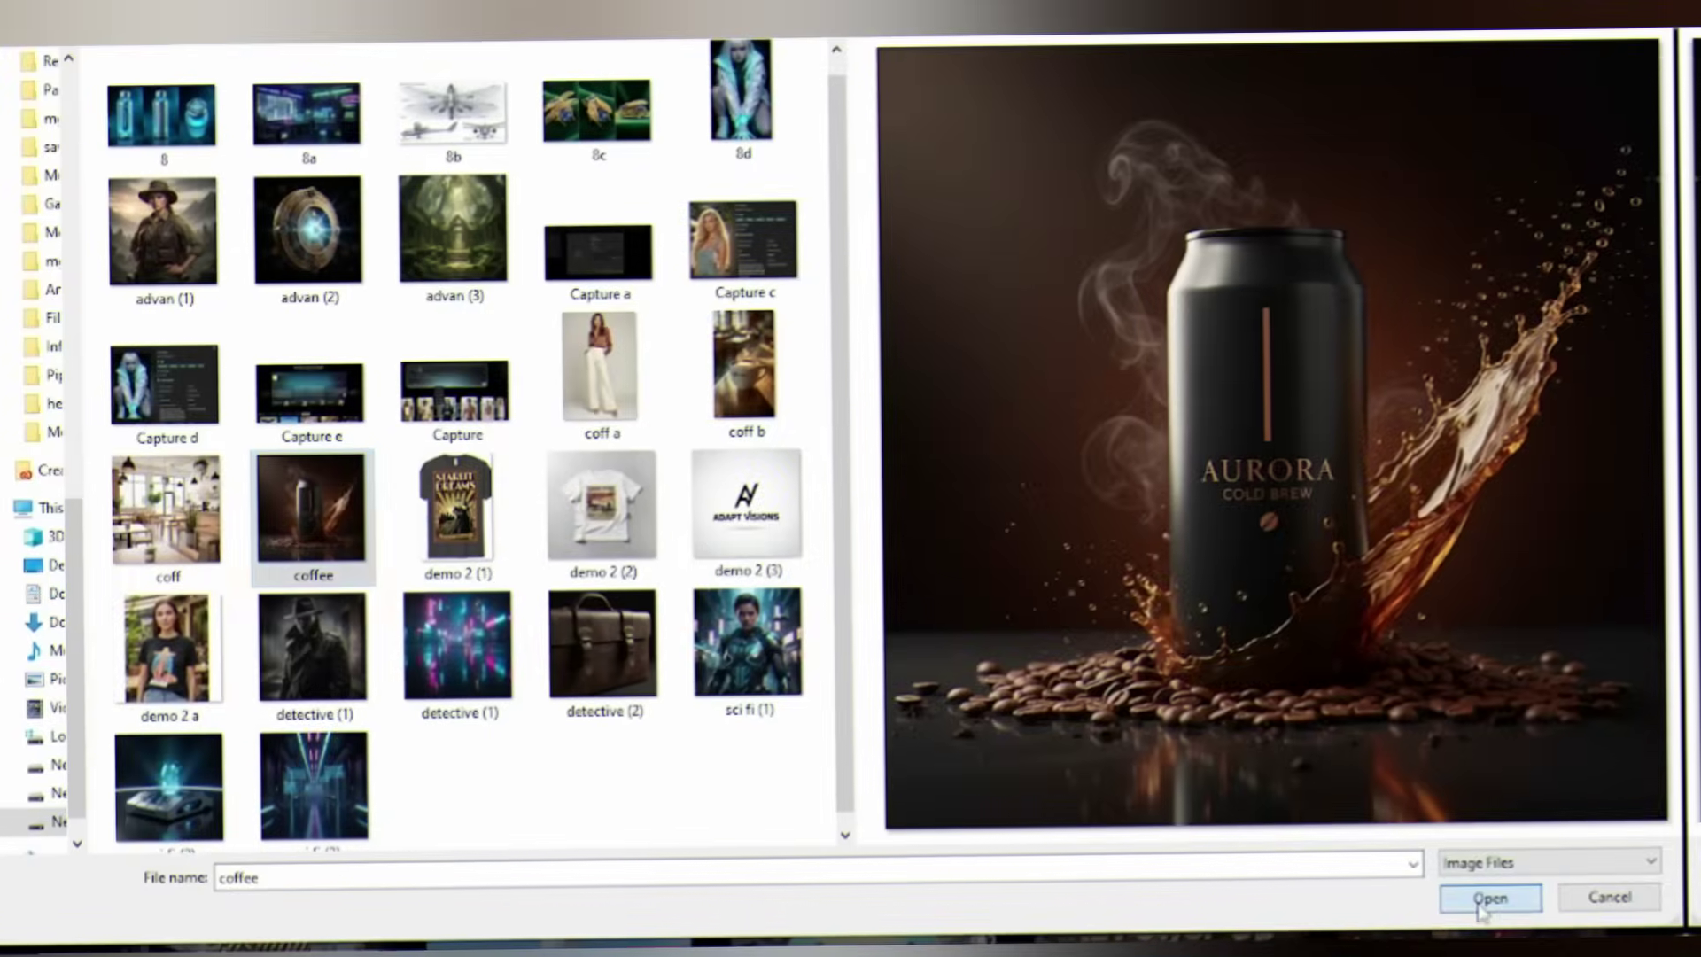
{"action": "left_click", "coordinate": [1489, 898]}
{"action": "left_click", "coordinate": [1202, 767]}
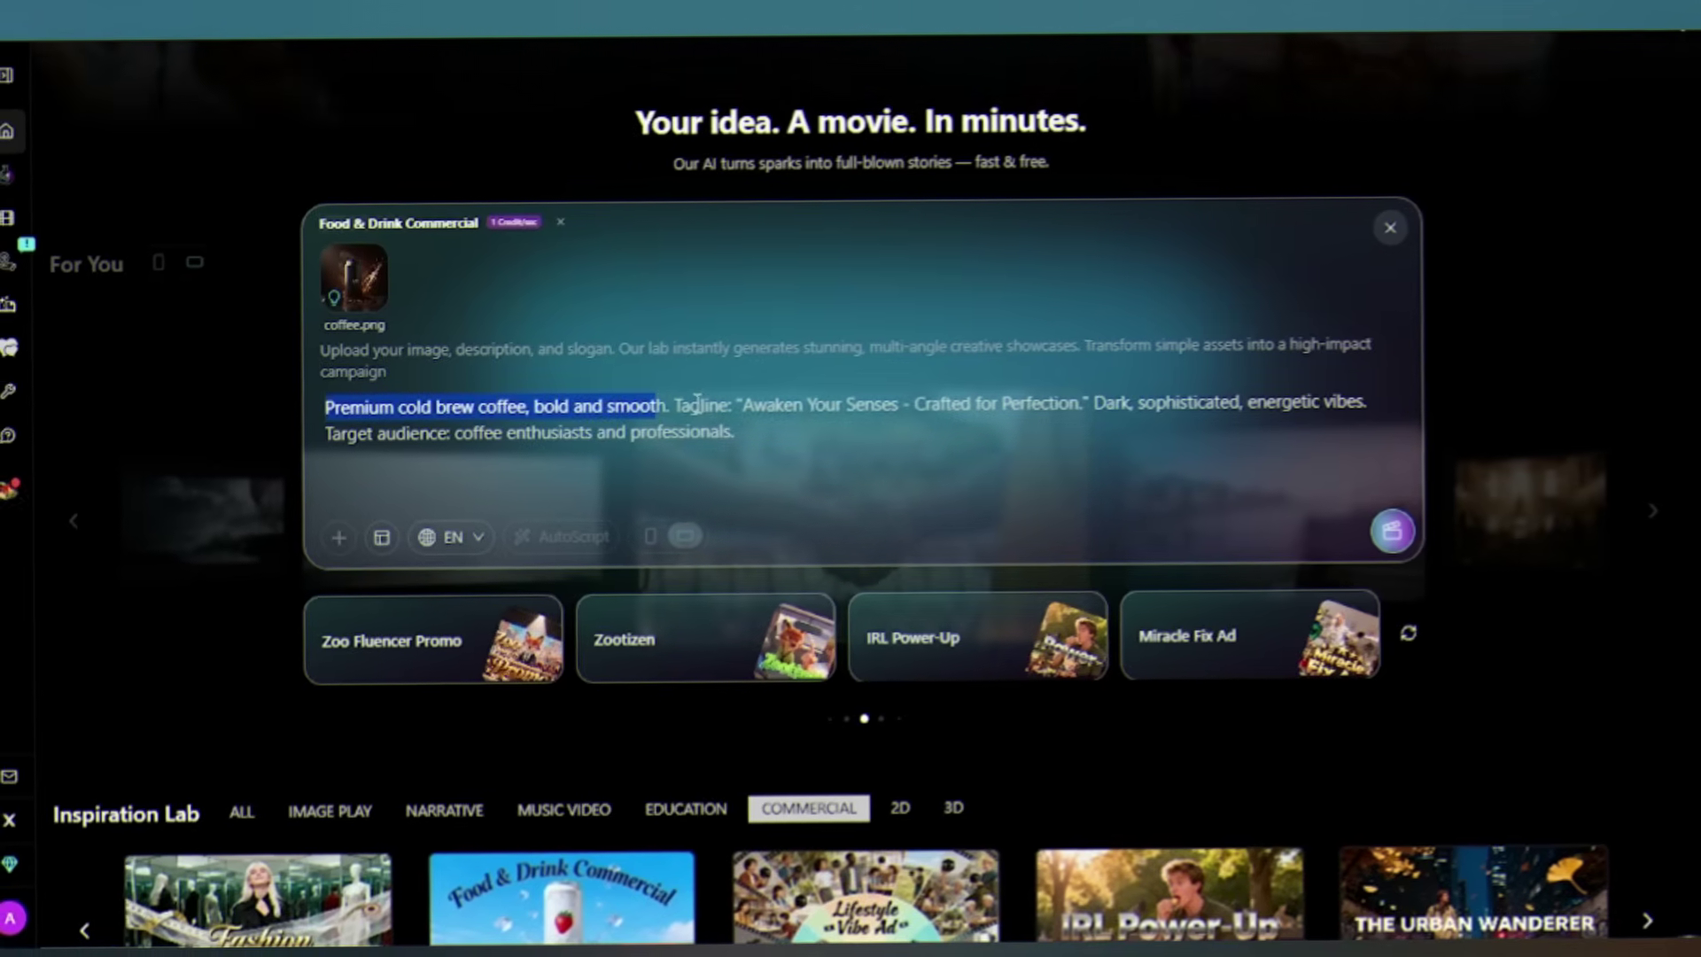
Review the prompt's cold brew tagline and target audience sentences
{"action": "left_click_drag", "start_coordinate": [963, 416], "coordinate": [1108, 415]}
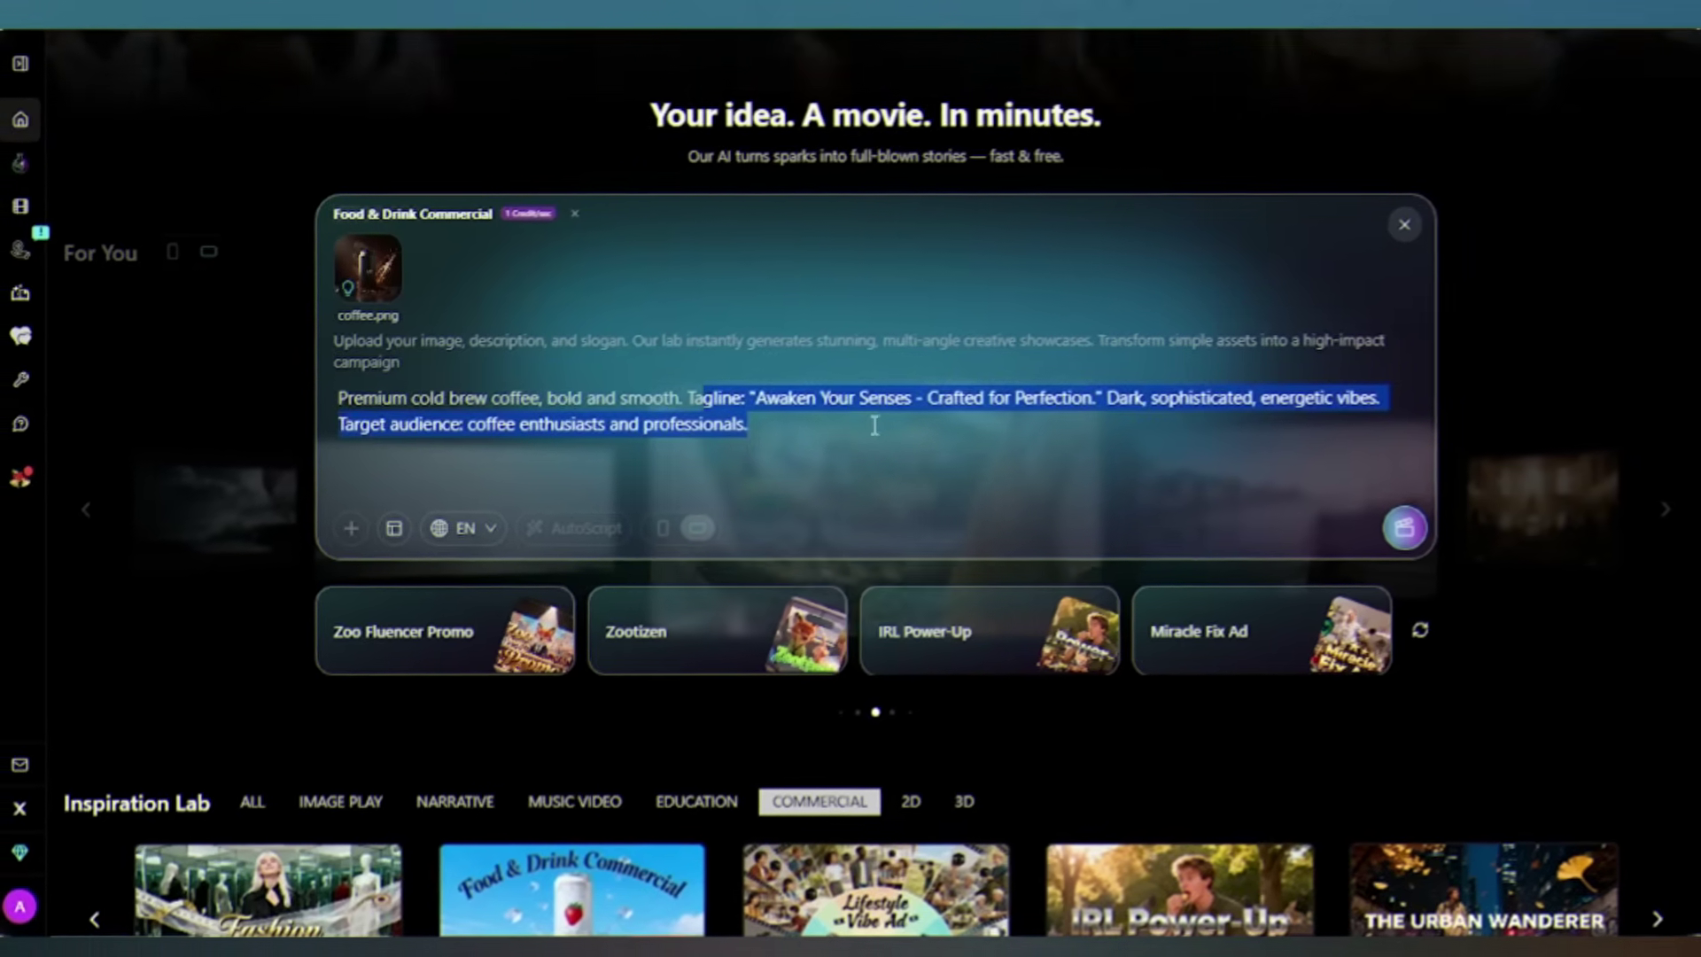
{"action": "left_click", "coordinate": [873, 423]}
{"action": "left_click_drag", "start_coordinate": [344, 423], "coordinate": [753, 422]}
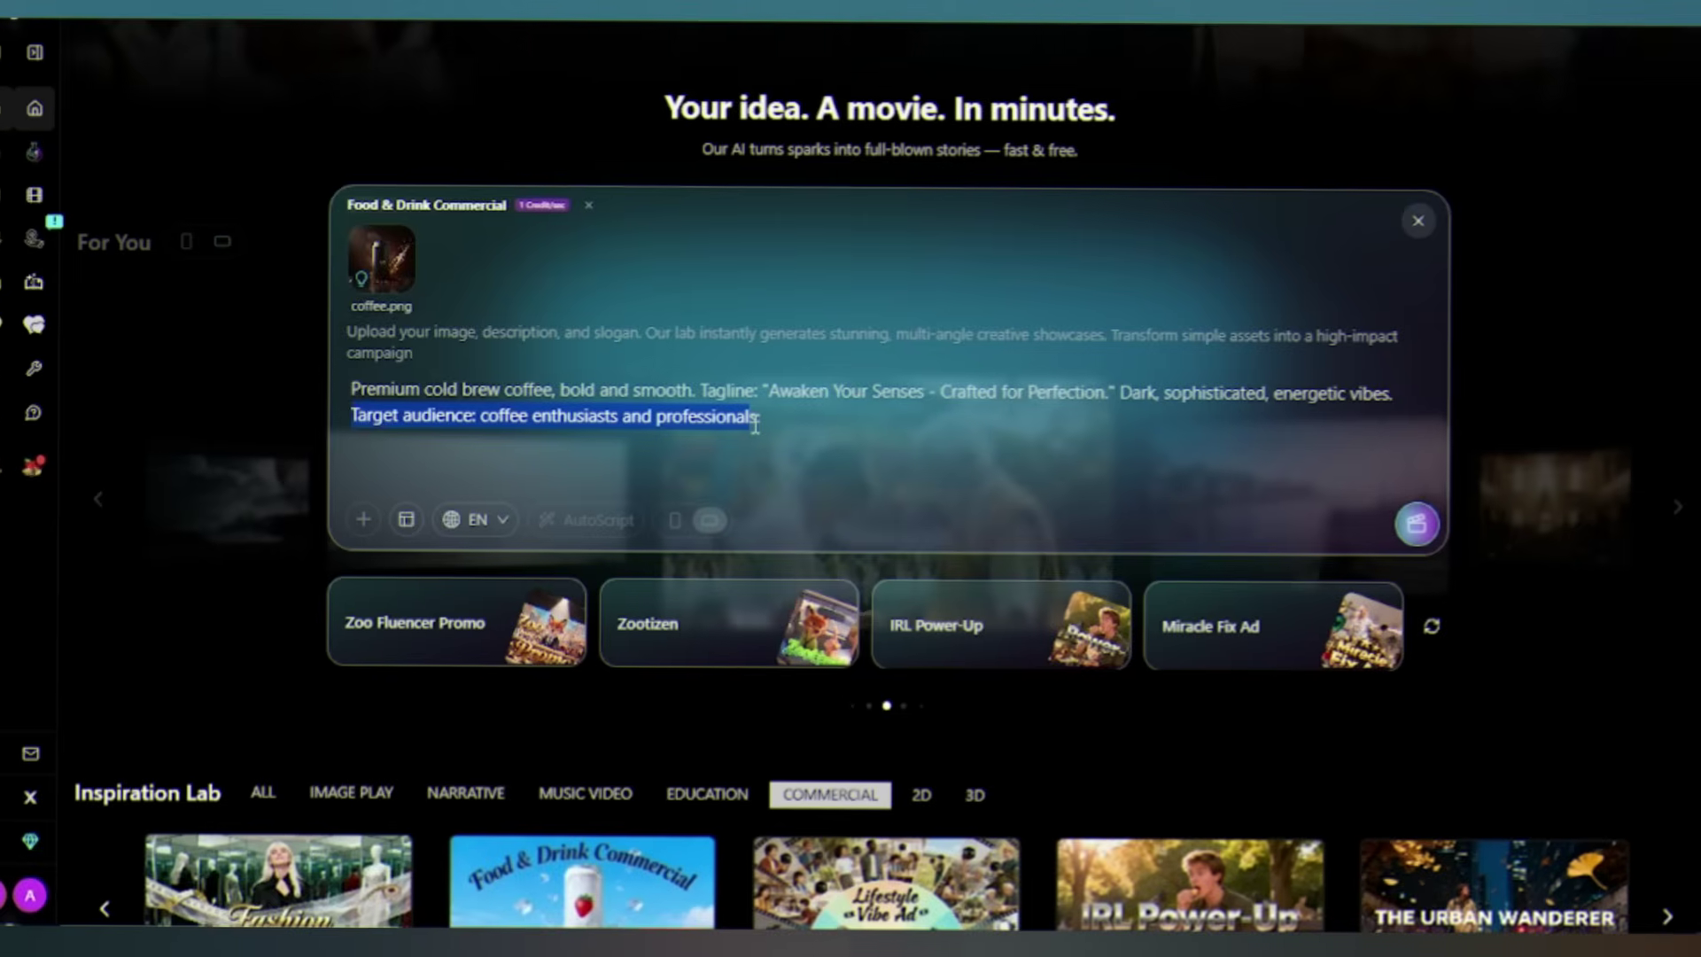
{"action": "left_click", "coordinate": [753, 423]}
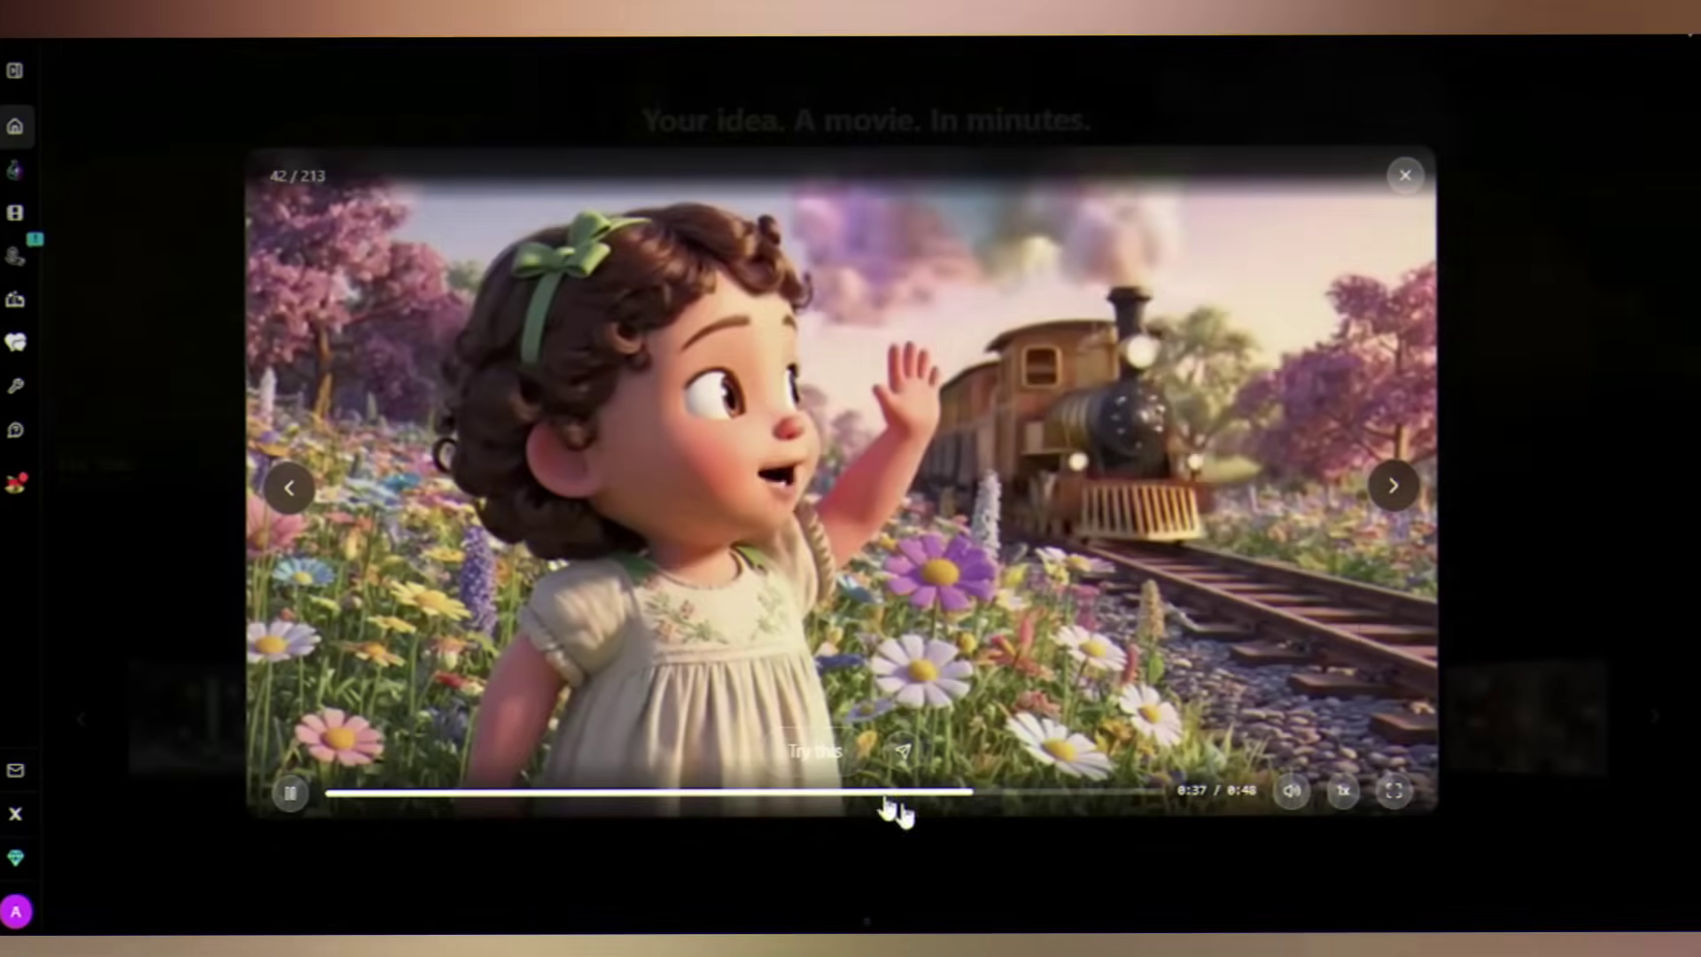
Preview the featured, boat and cars showcase videos from the For You carousel
{"action": "left_click", "coordinate": [1391, 487]}
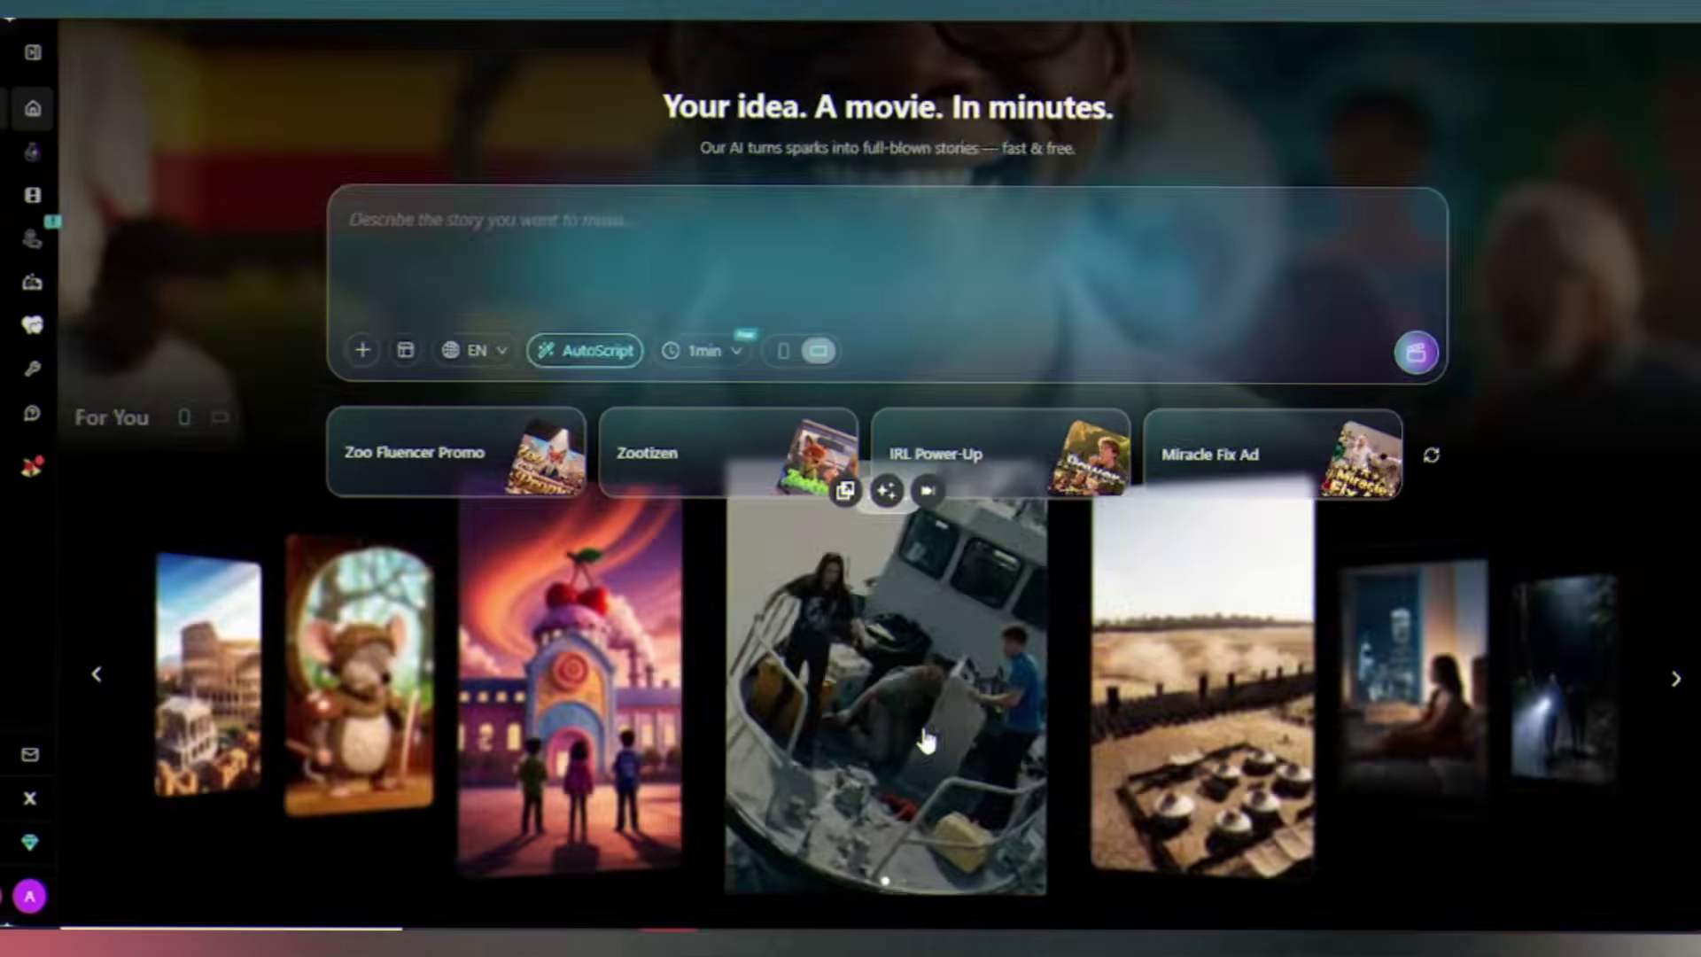
{"action": "left_click", "coordinate": [921, 723]}
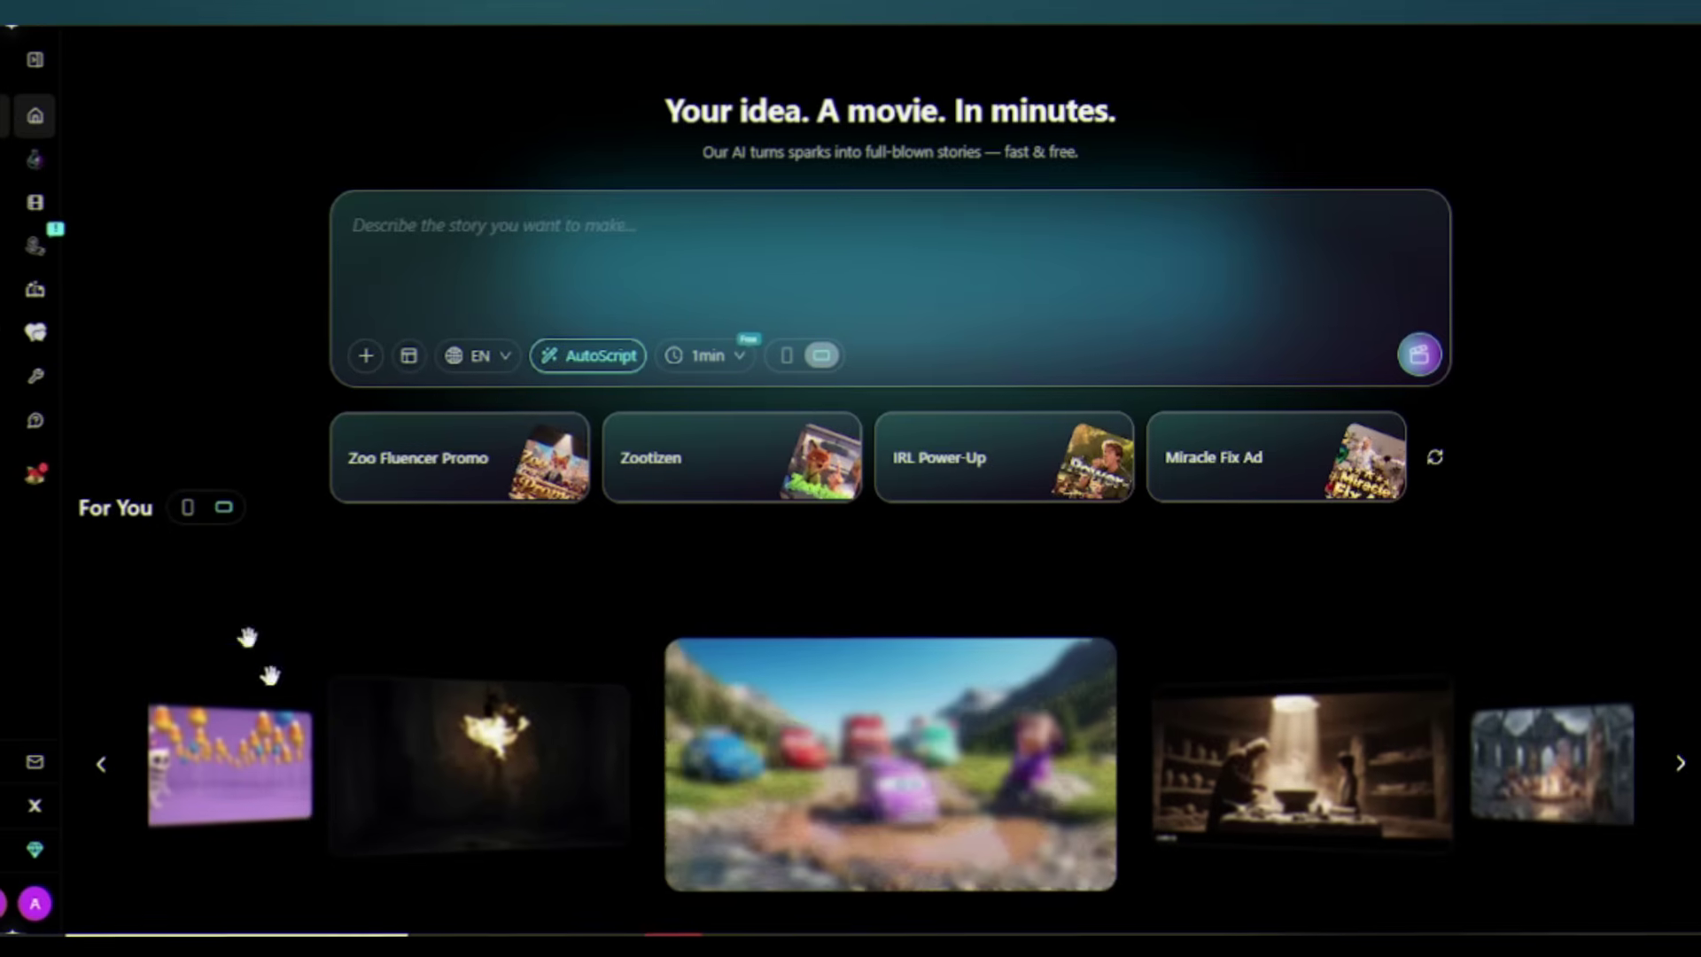
{"action": "left_click", "coordinate": [793, 824]}
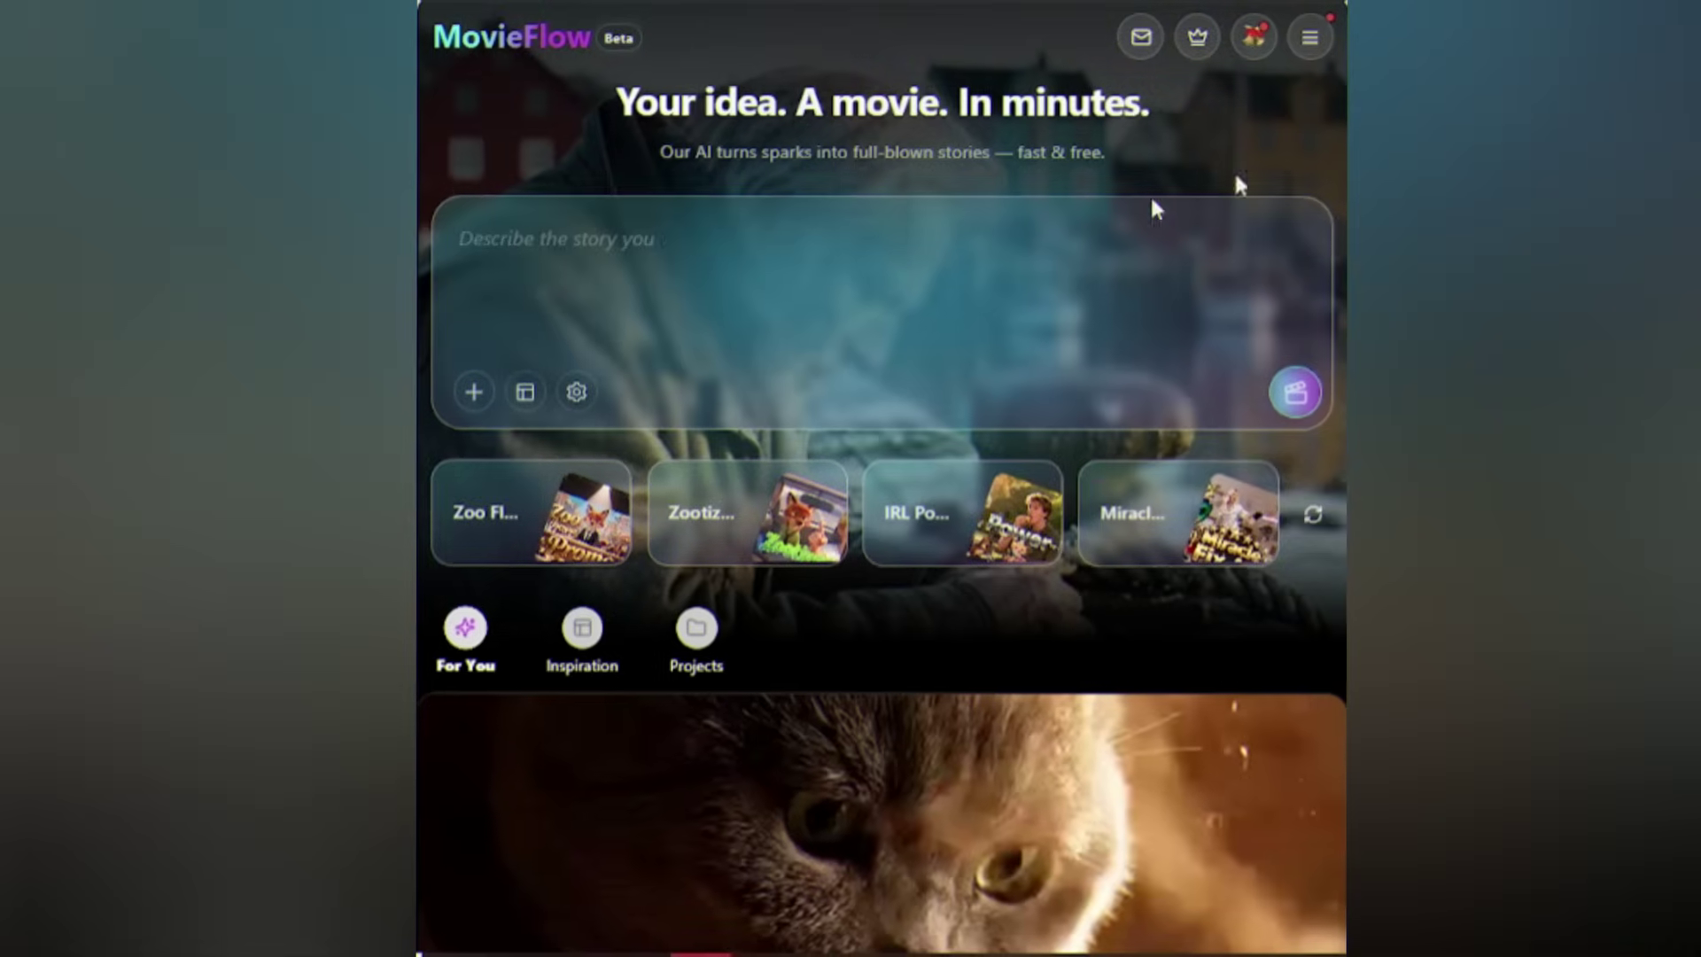
{"action": "left_click", "coordinate": [1321, 37]}
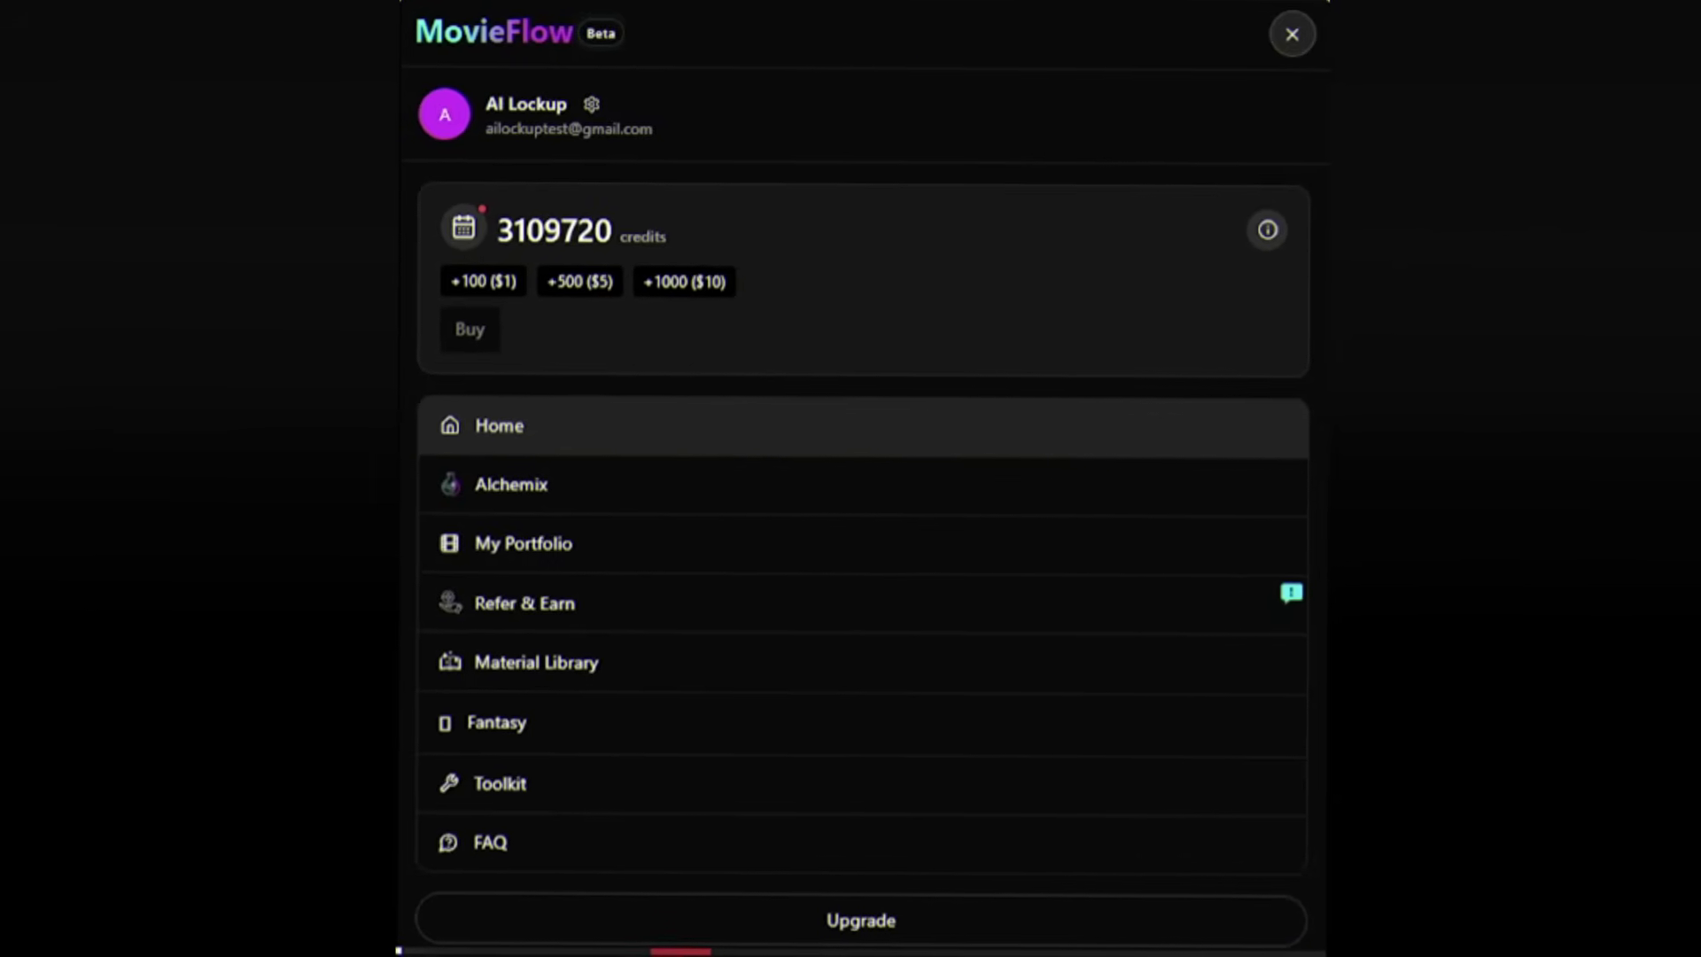
{"action": "left_click", "coordinate": [1285, 37]}
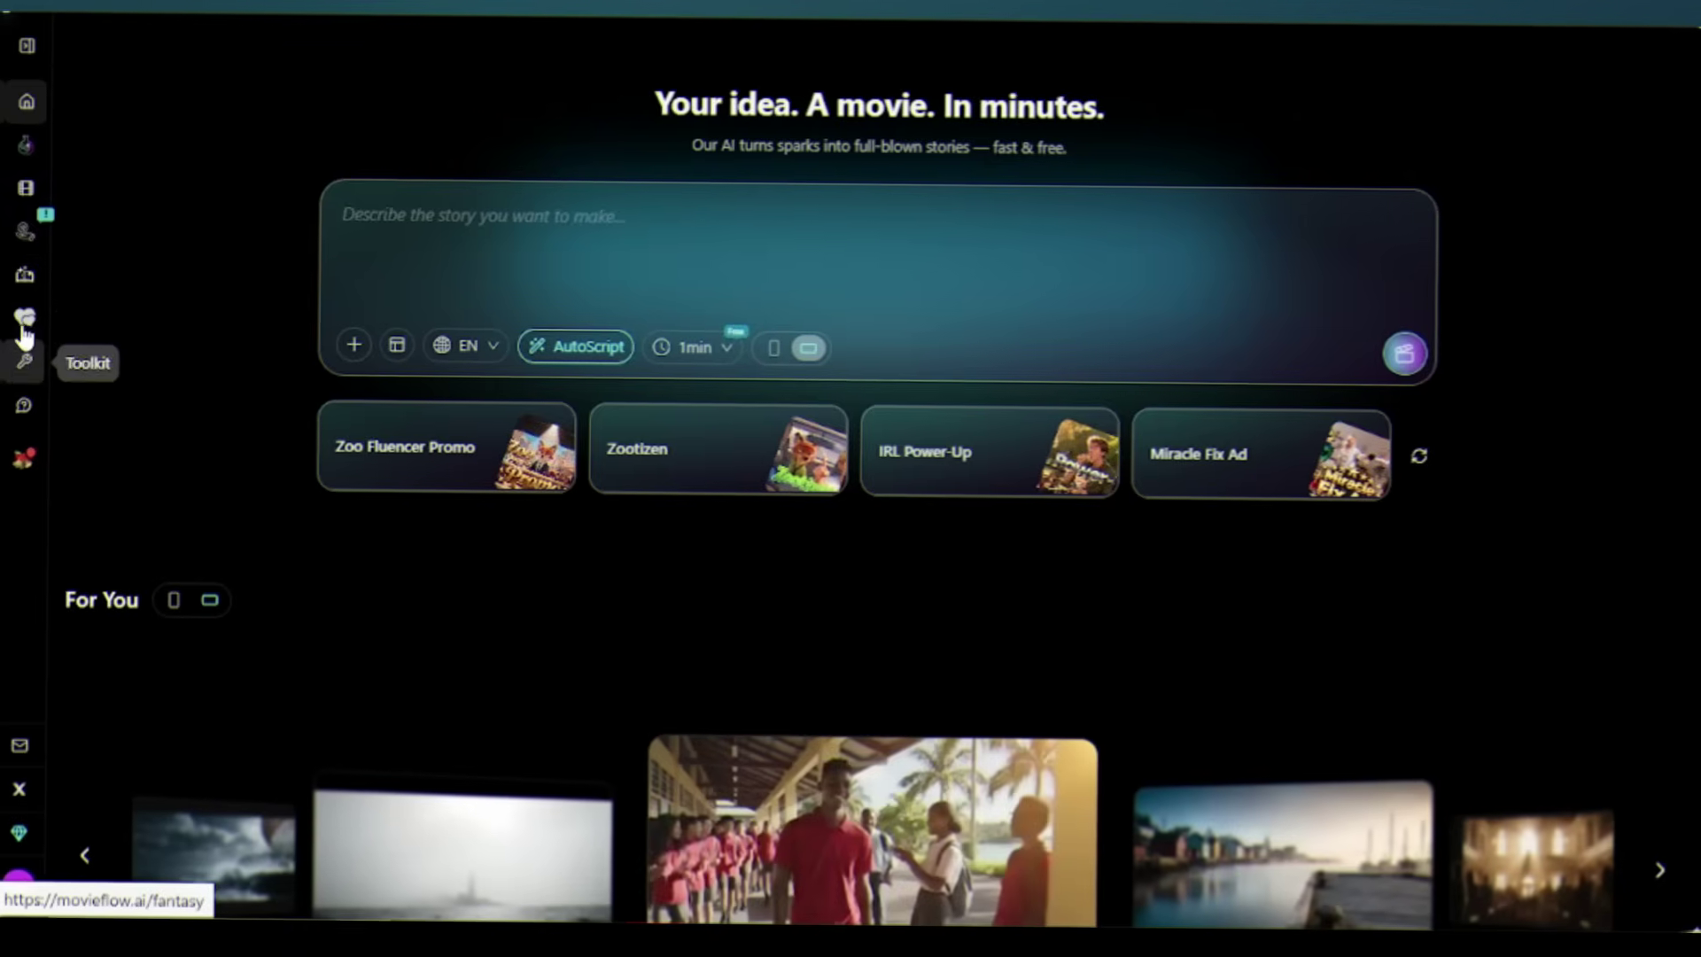
Enter Fantasy mode past the 18+ check and add the man as the second character
{"action": "left_click", "coordinate": [24, 320]}
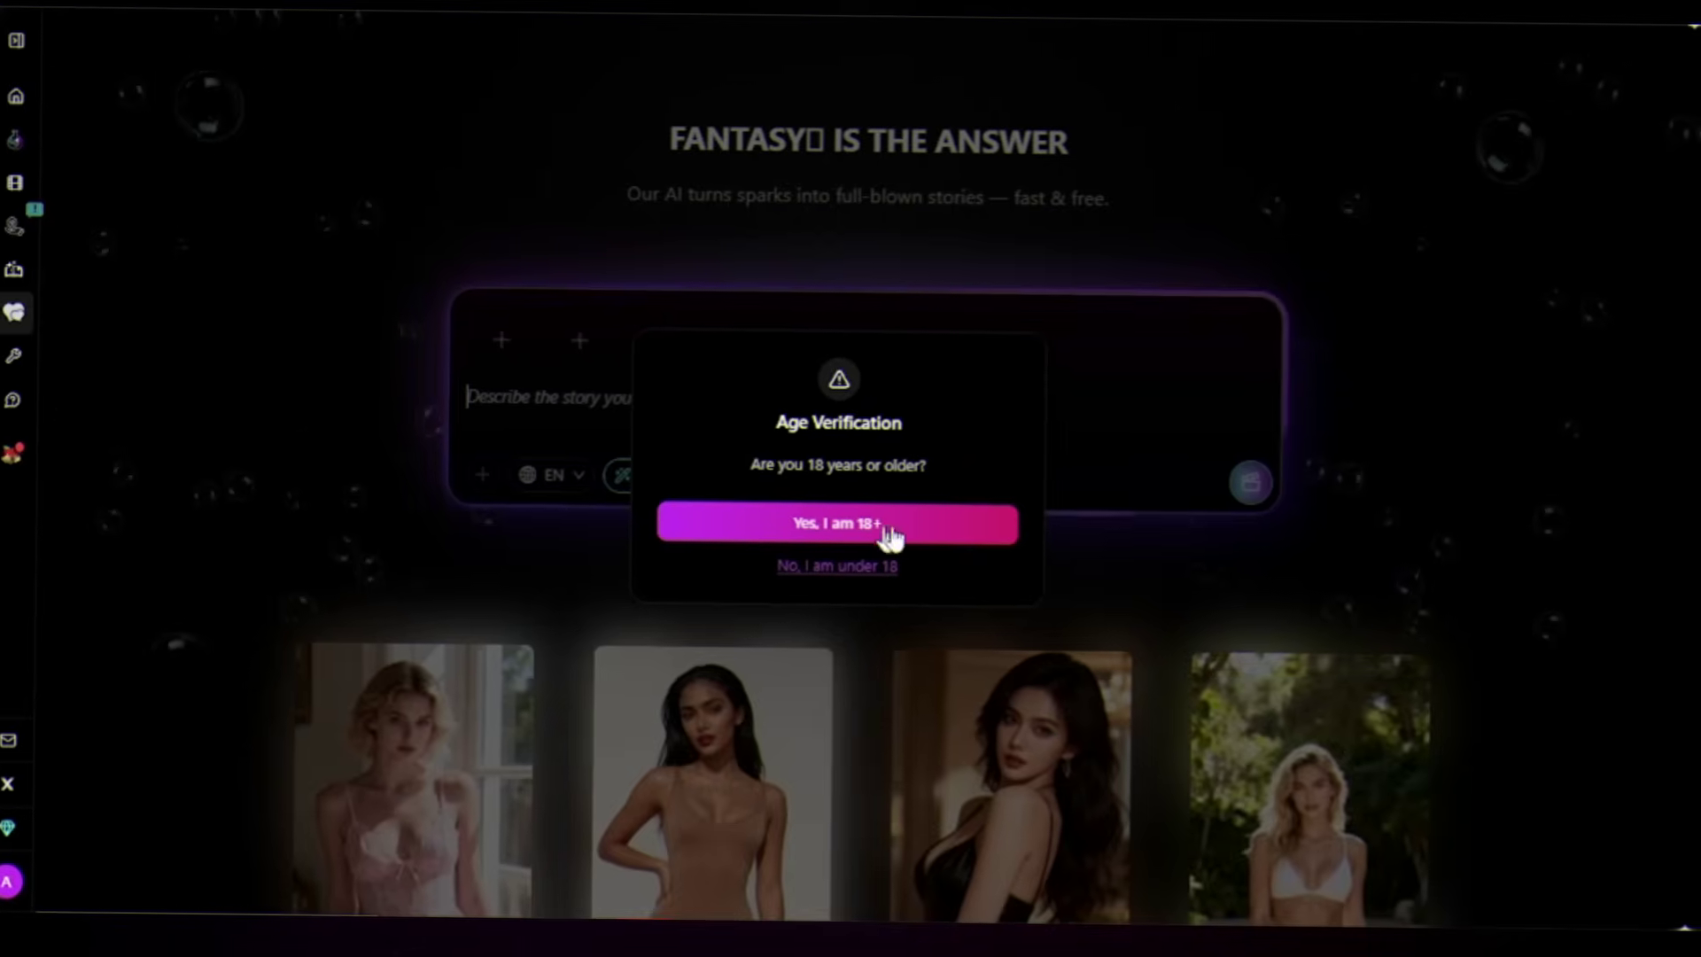
{"action": "left_click", "coordinate": [889, 530]}
{"action": "scroll", "coordinate": [1336, 409], "scroll_direction": "down", "scroll_amount": 3}
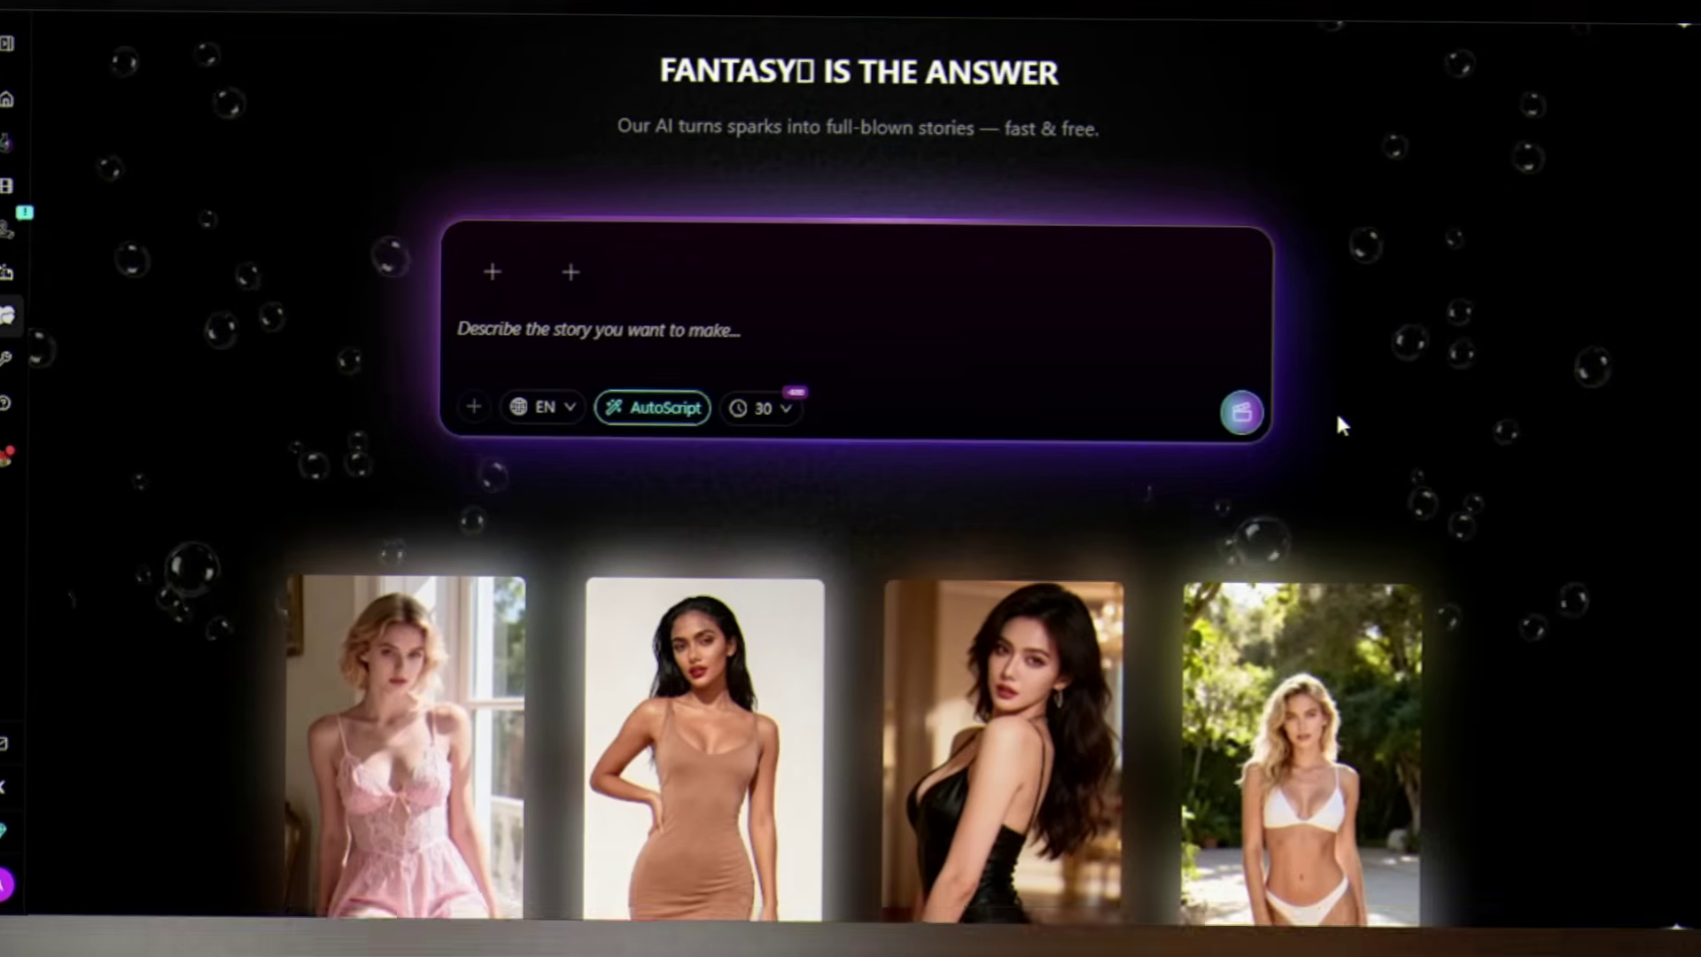
{"action": "scroll", "coordinate": [1474, 381], "scroll_direction": "down", "scroll_amount": 4}
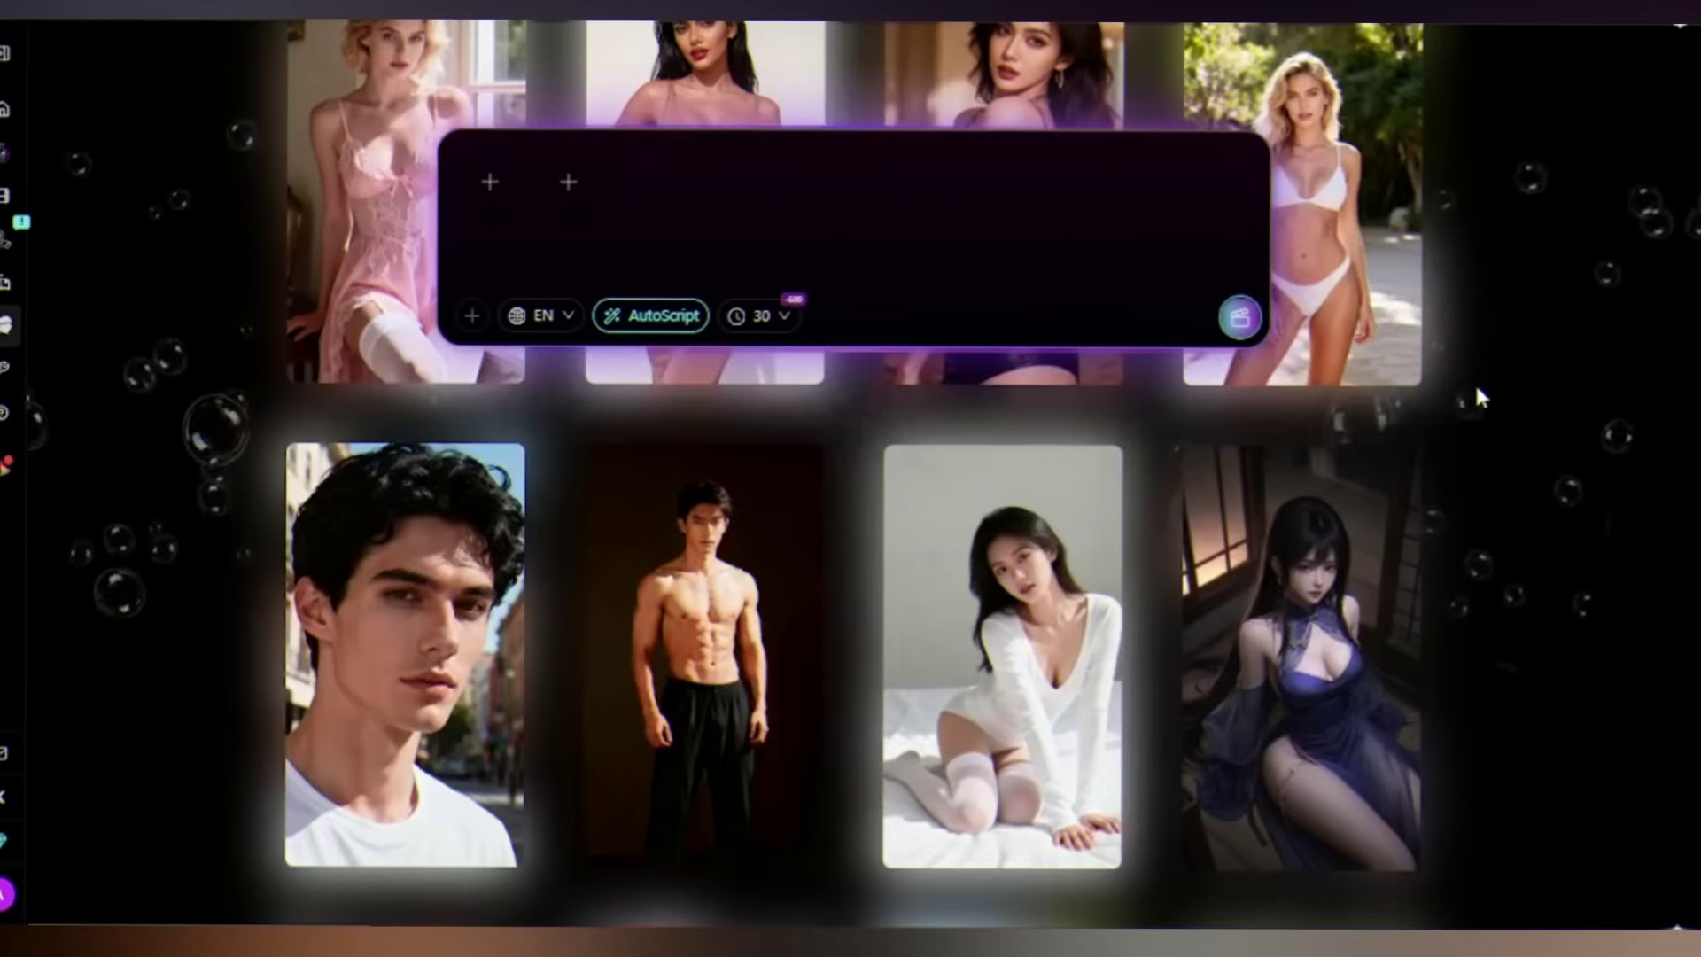
{"action": "scroll", "coordinate": [1489, 590], "scroll_direction": "down", "scroll_amount": 1}
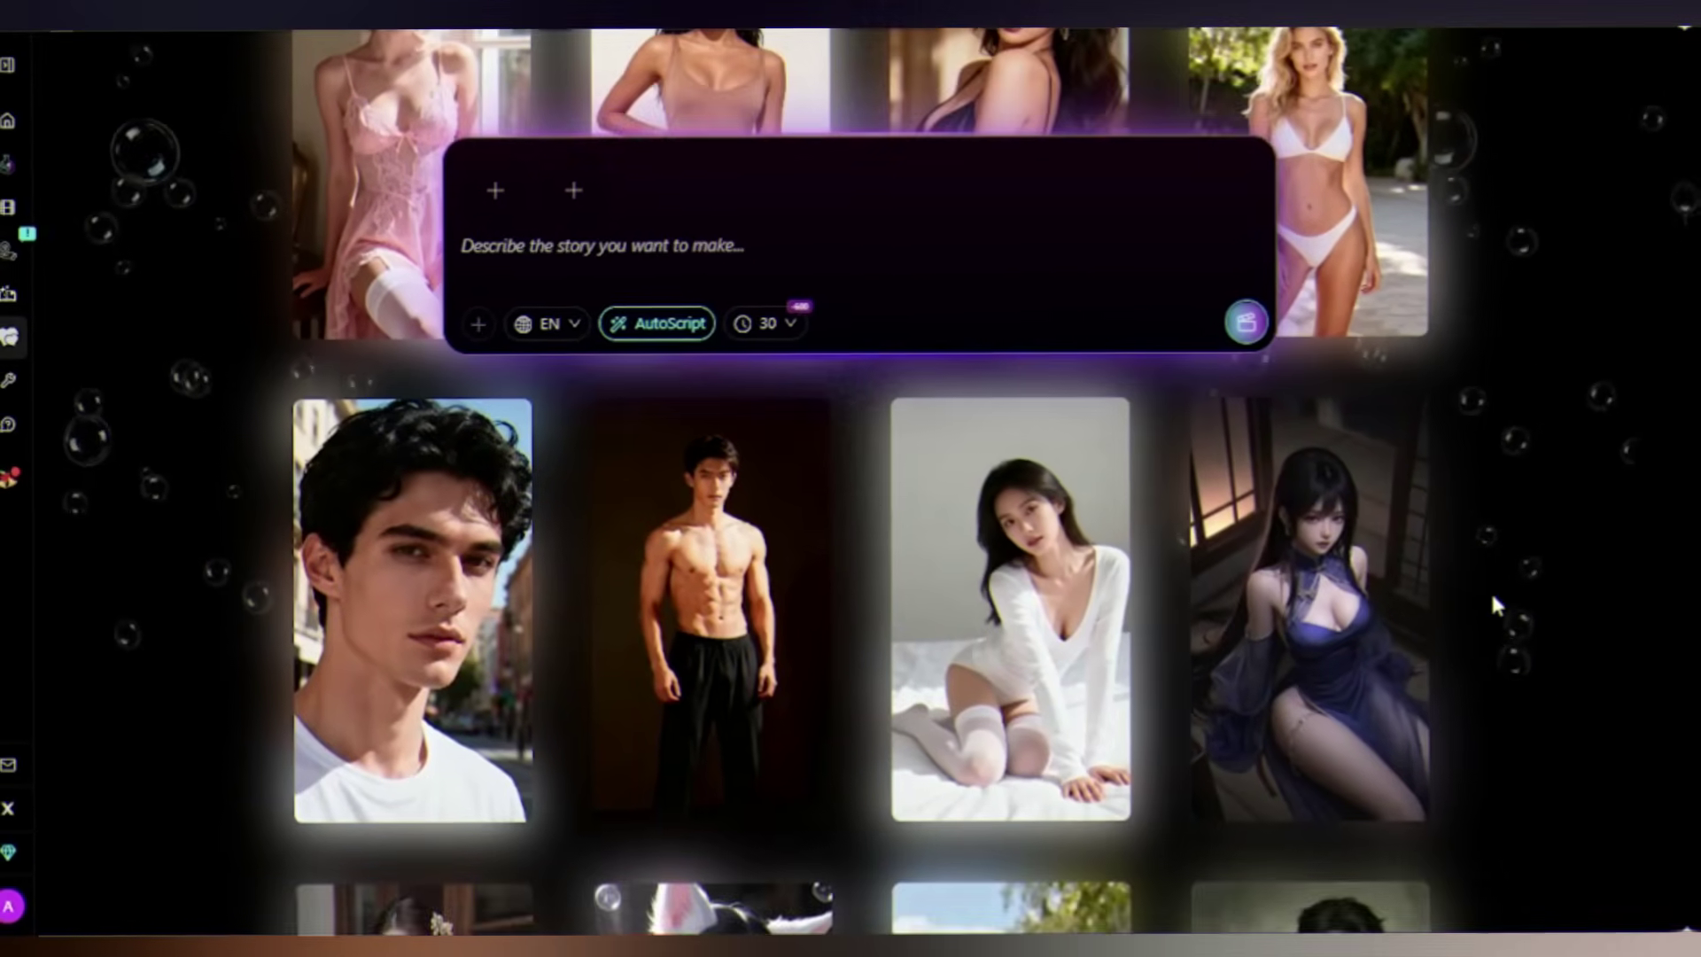
{"action": "scroll", "coordinate": [1414, 384], "scroll_direction": "up", "scroll_amount": 8}
{"action": "scroll", "coordinate": [588, 367], "scroll_direction": "down", "scroll_amount": 8}
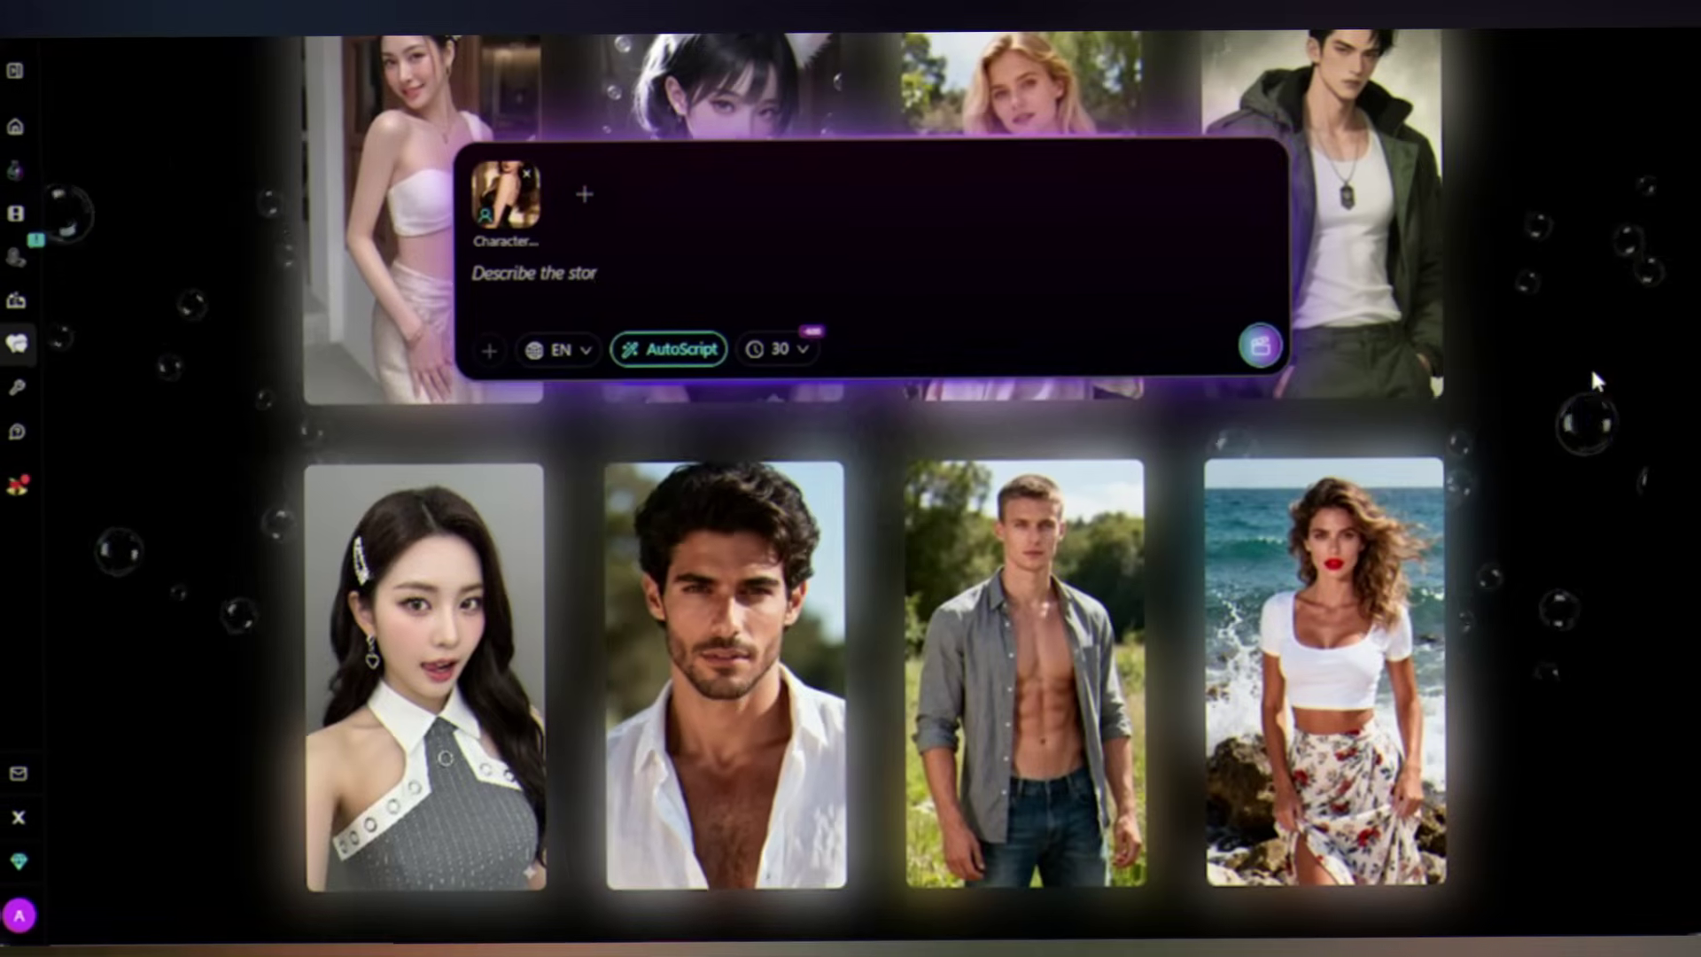
{"action": "left_click", "coordinate": [722, 660]}
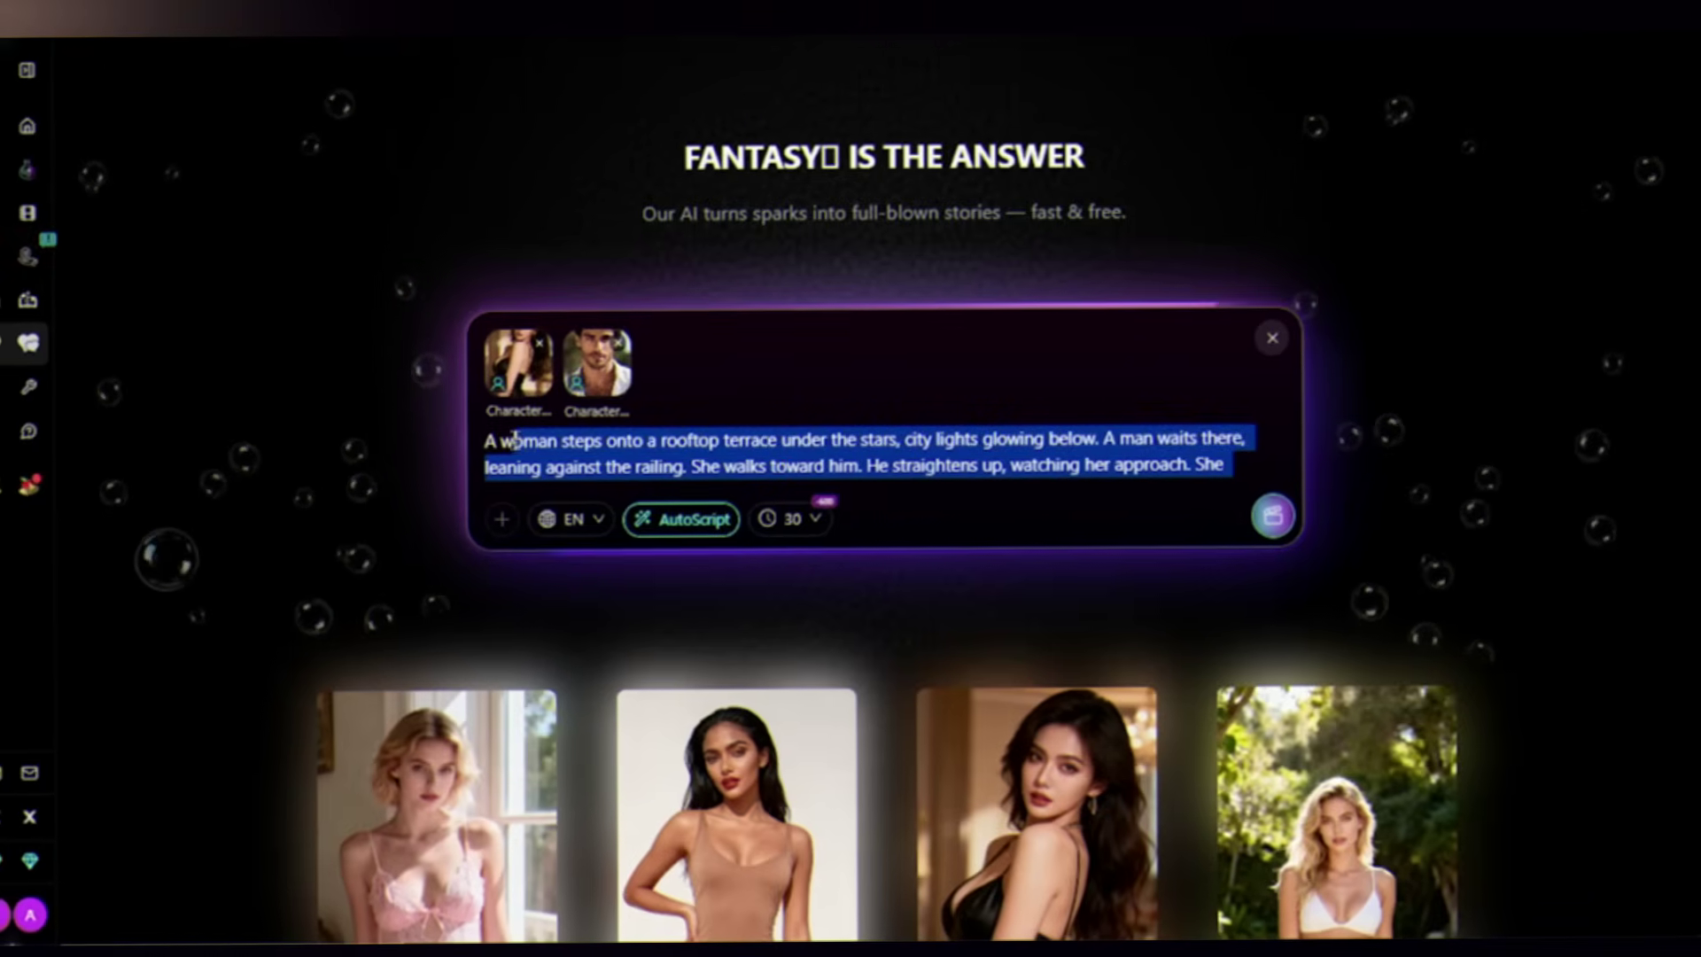
{"action": "left_click", "coordinate": [762, 450]}
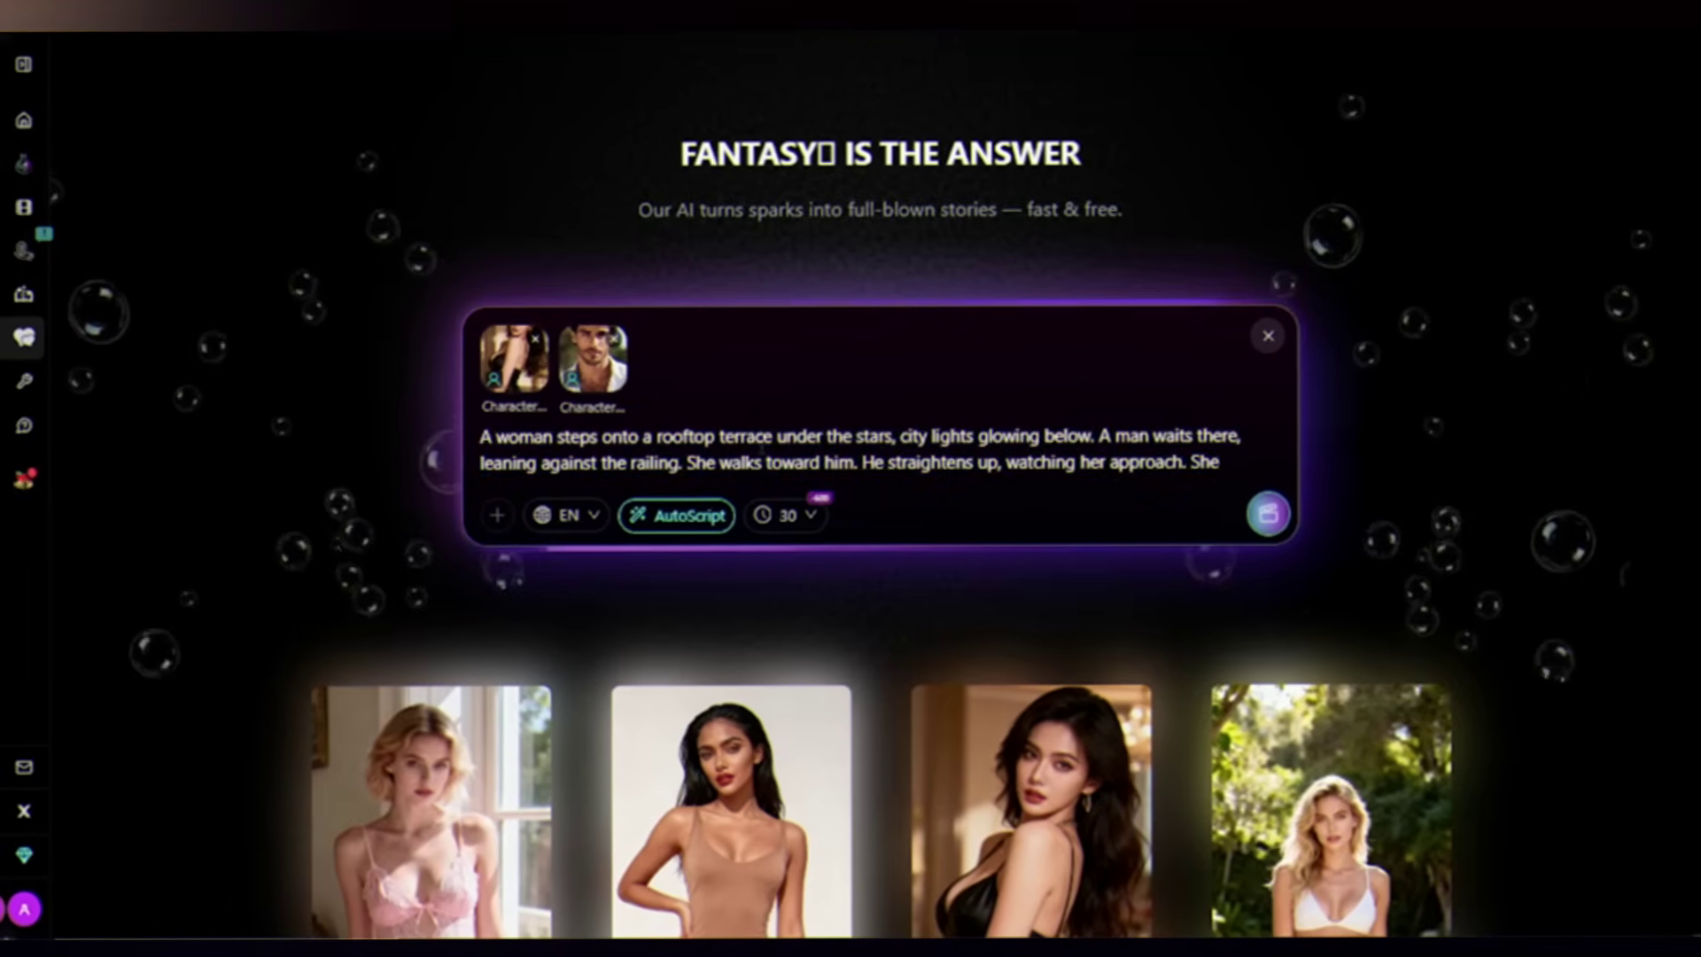